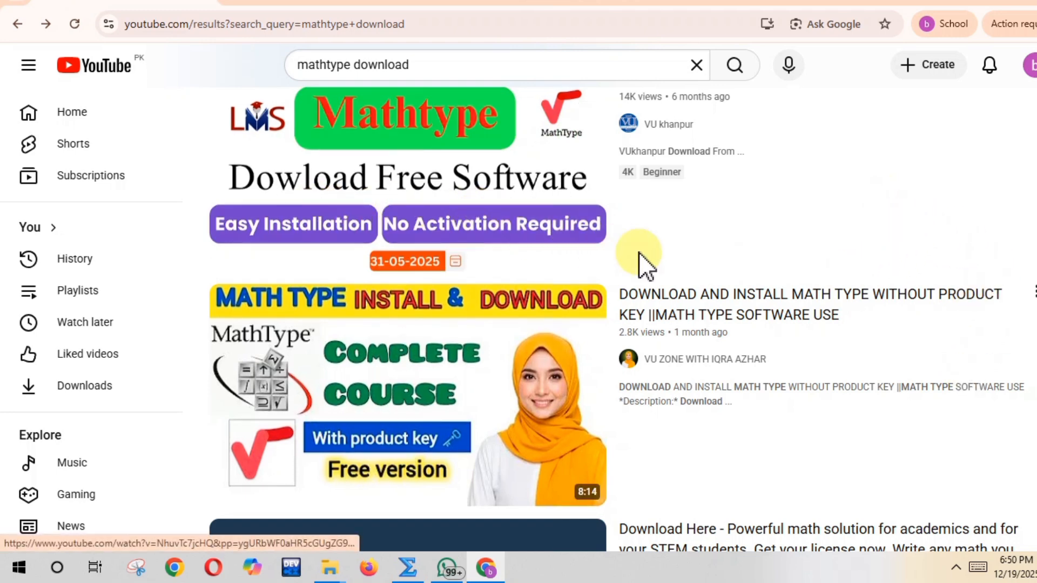
mouse_move(875, 397)
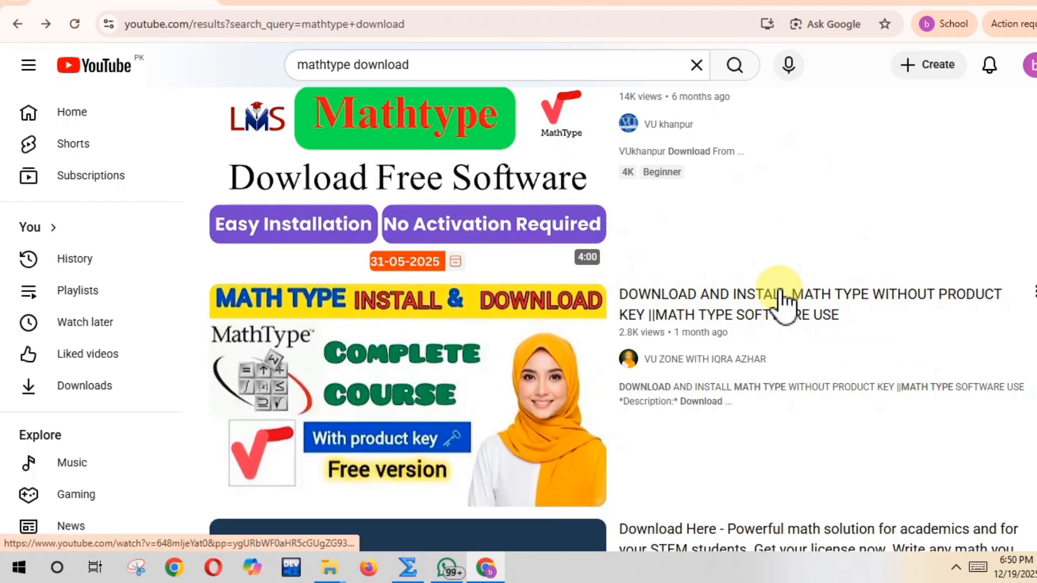
mouse_move(784, 302)
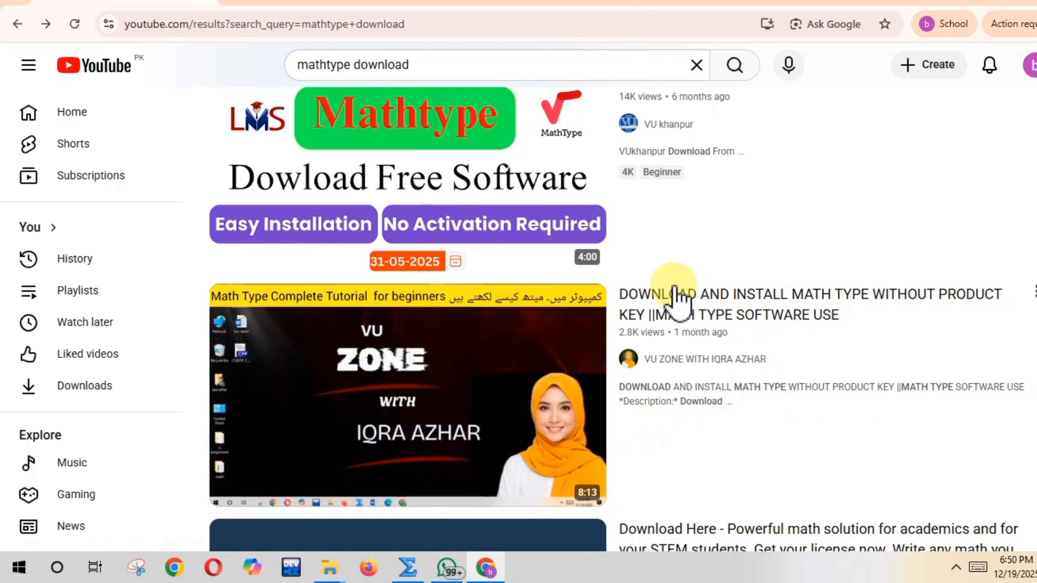
click(415, 570)
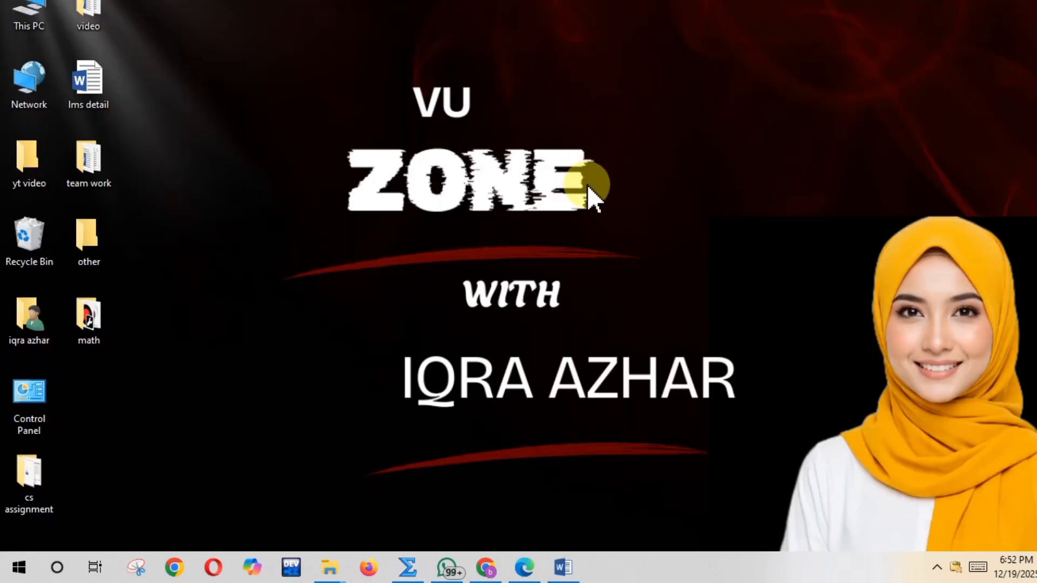
click(563, 567)
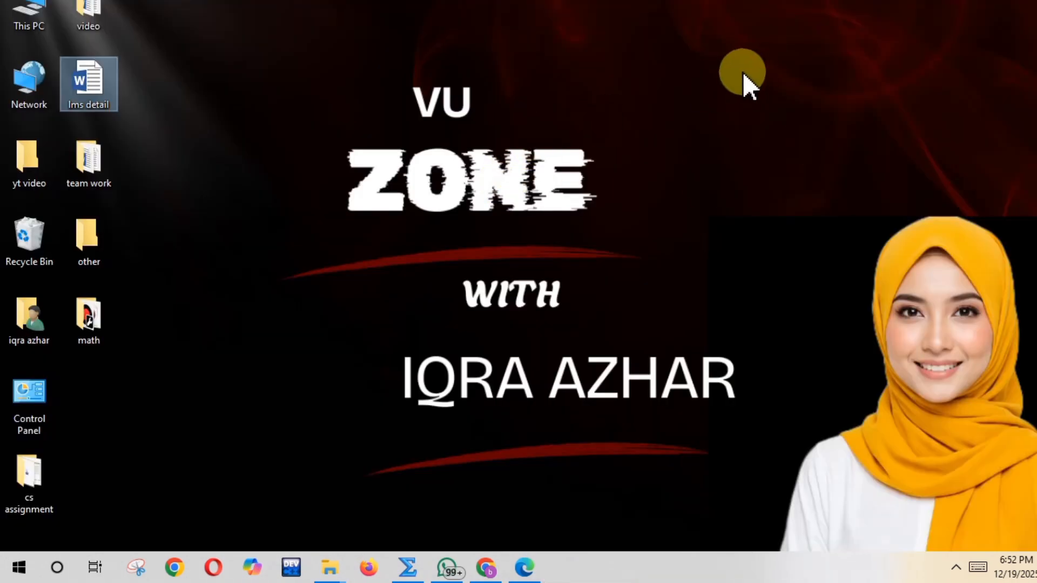
Step: Create a new Microsoft Word document named MTH101 on the desktop and open it
right_click(695, 64)
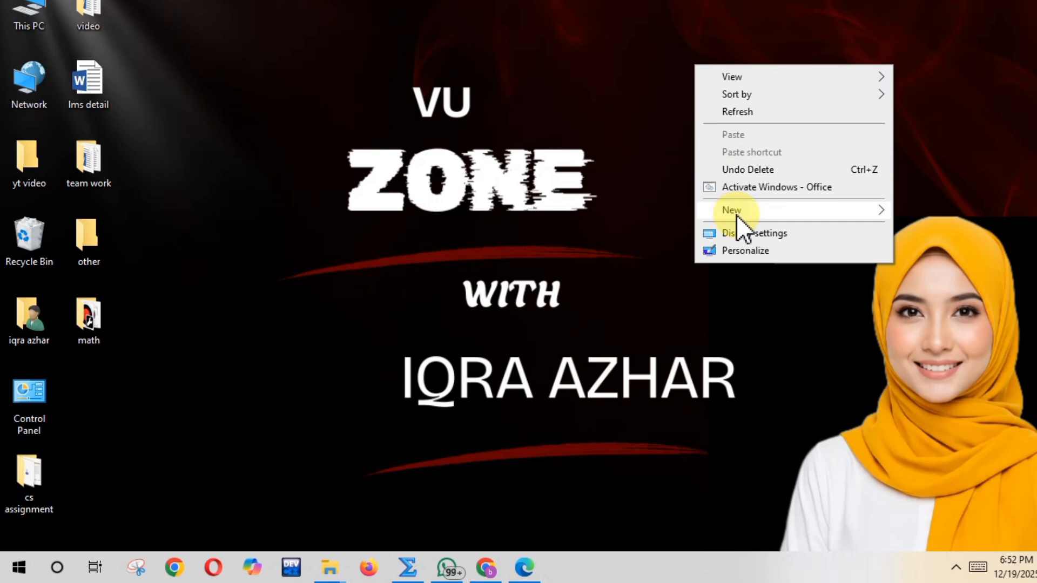
mouse_move(737, 215)
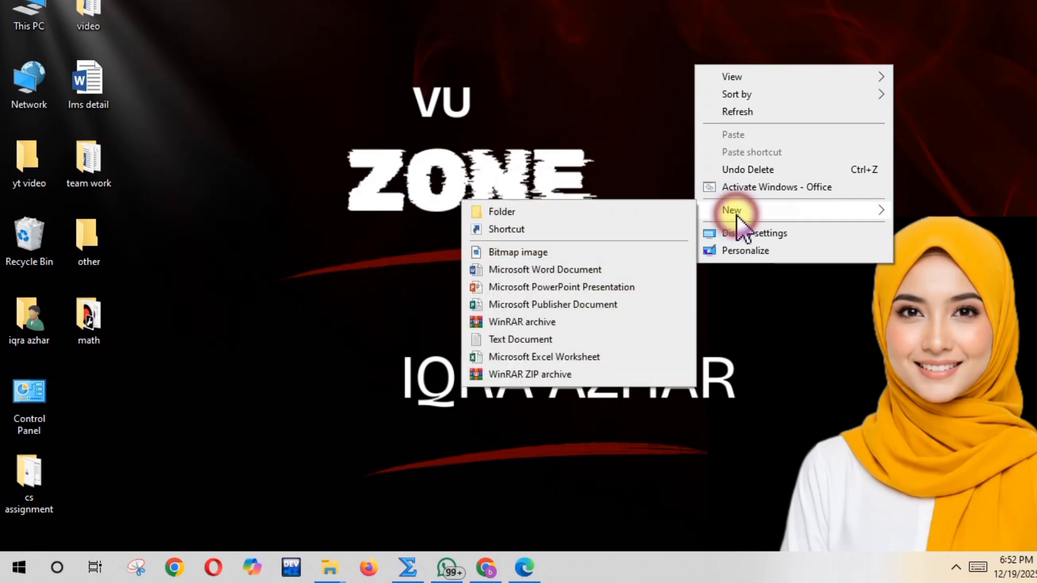
click(552, 269)
key(BackSpace)
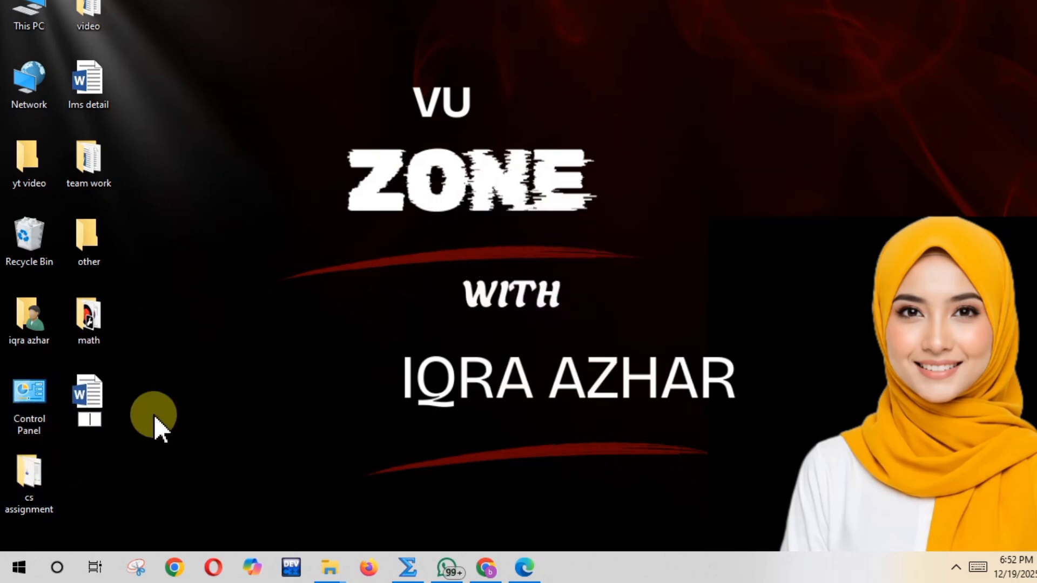
text(MT)
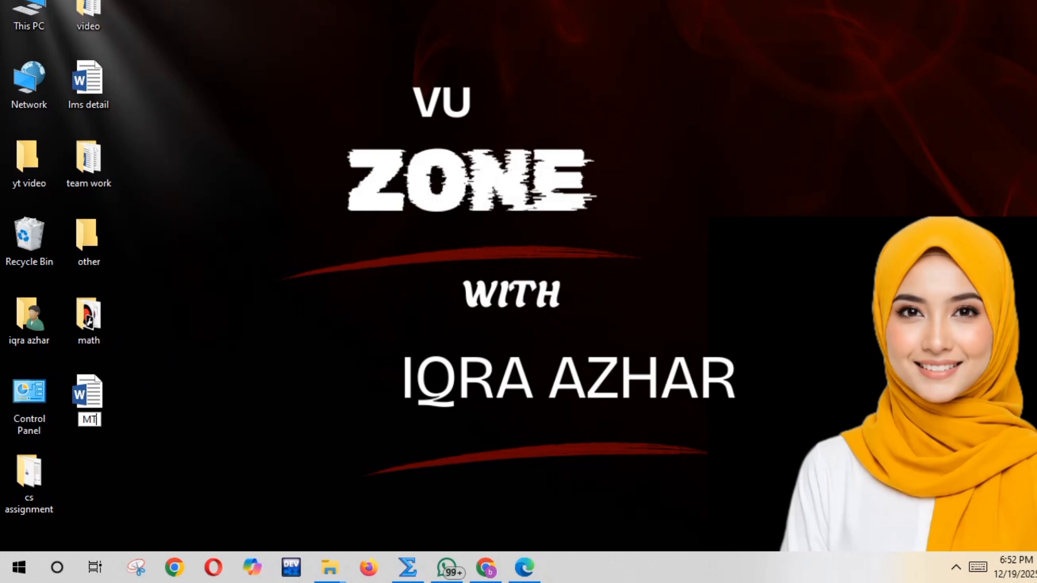
text(H101)
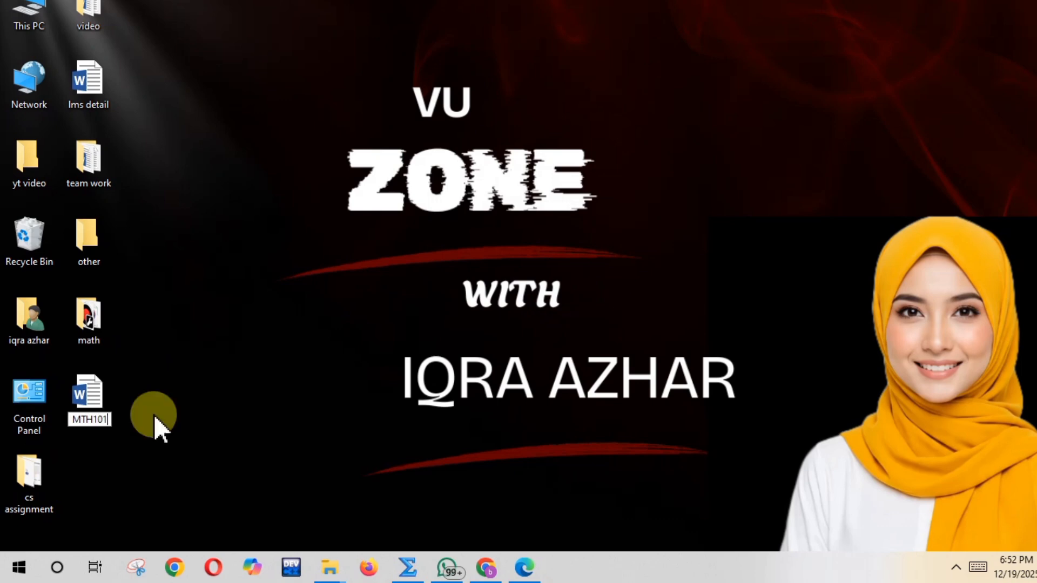
key(Return)
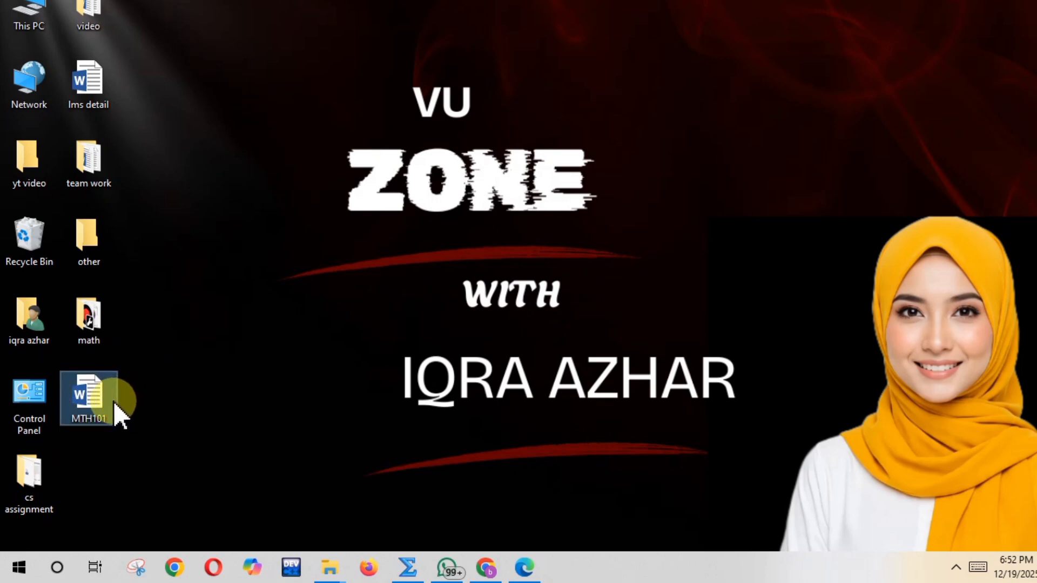
double_click(99, 402)
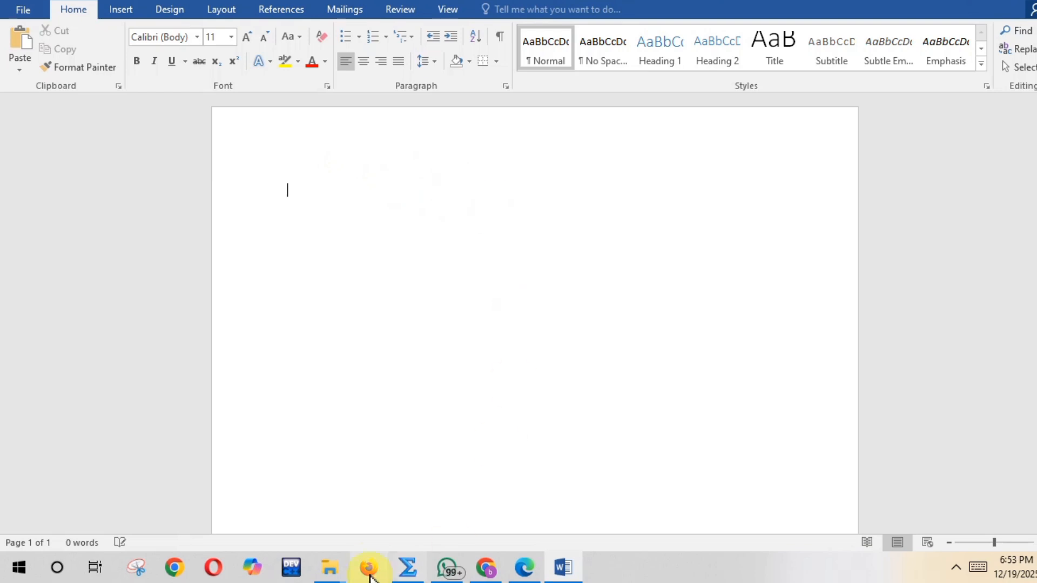
Step: Switch to MathType and write the square root of 956, followed by a plus sign outside the radical
click(408, 567)
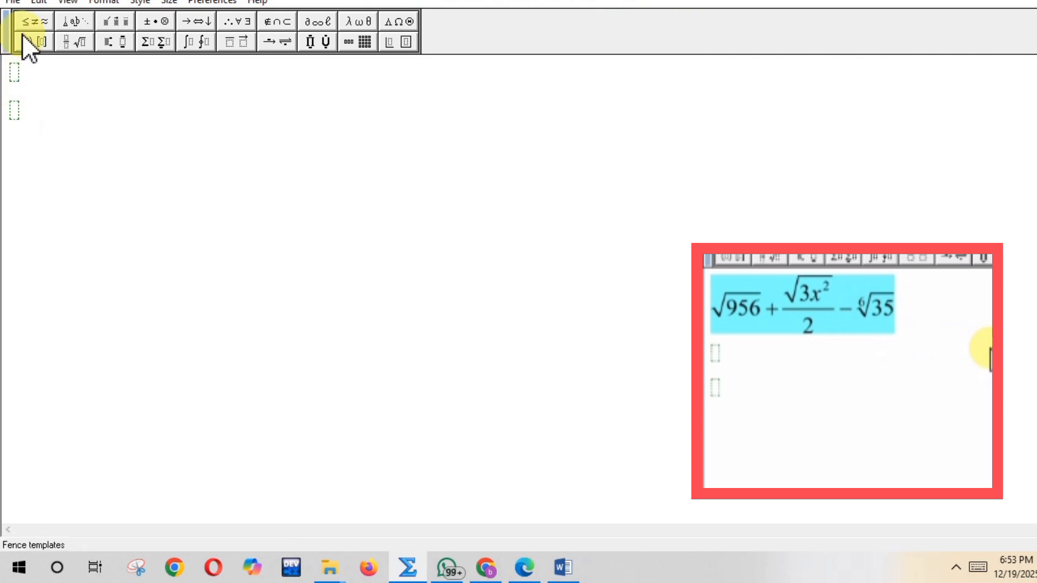
click(77, 43)
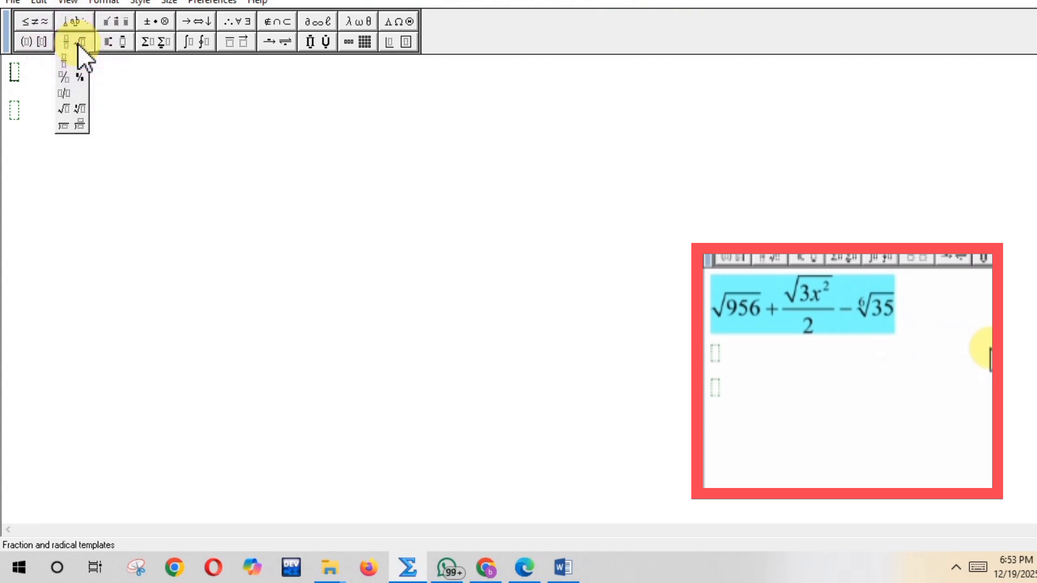
click(65, 110)
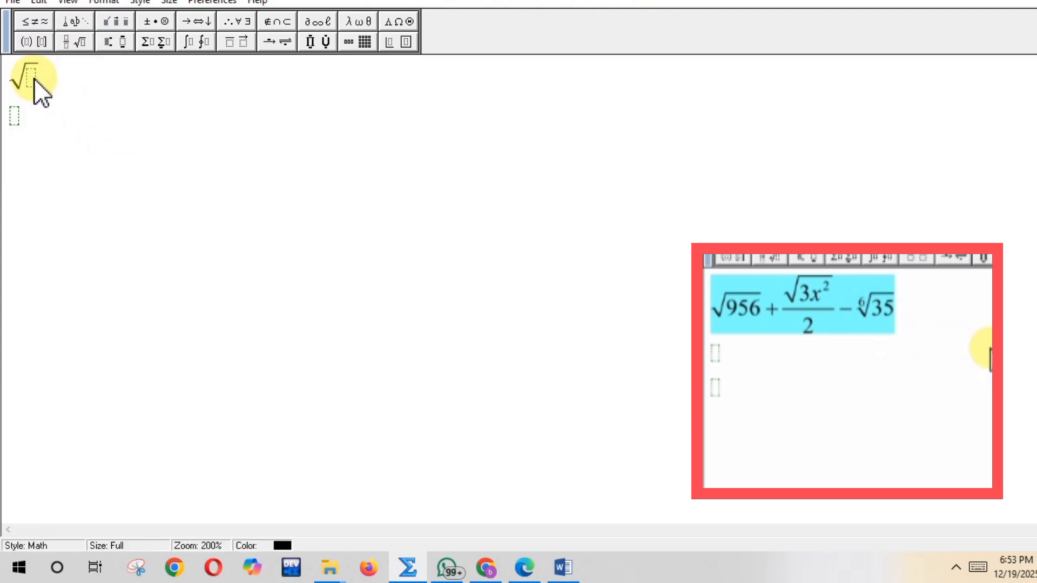
text(956)
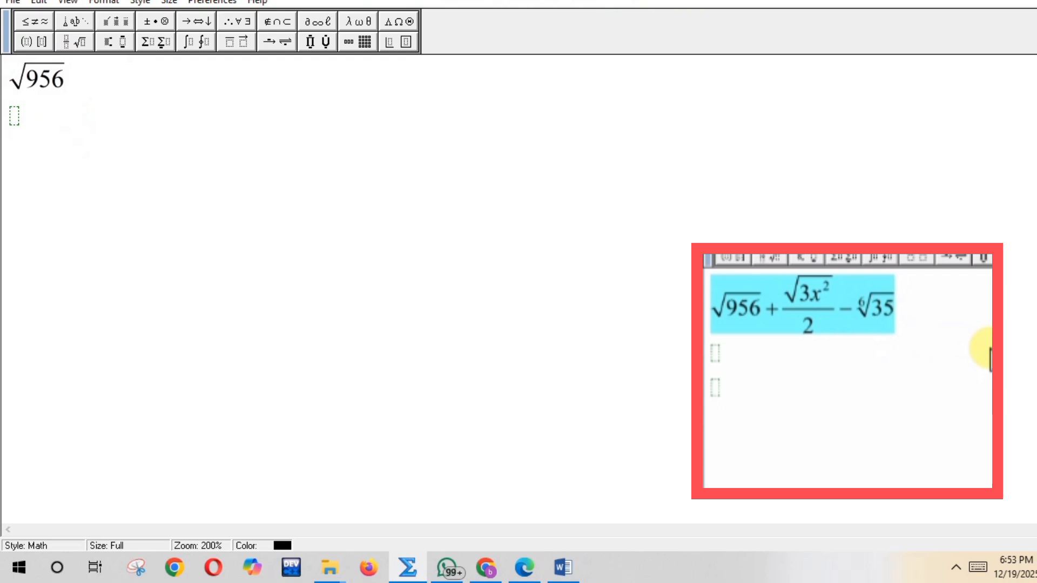
text(+)
key(BackSpace)
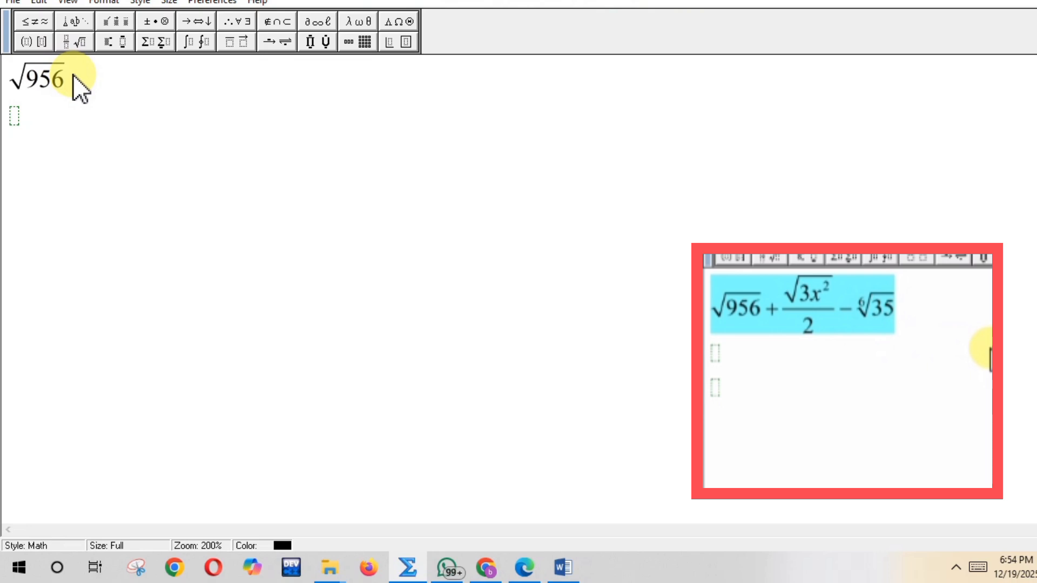
key(Tab)
text(+)
click(104, 85)
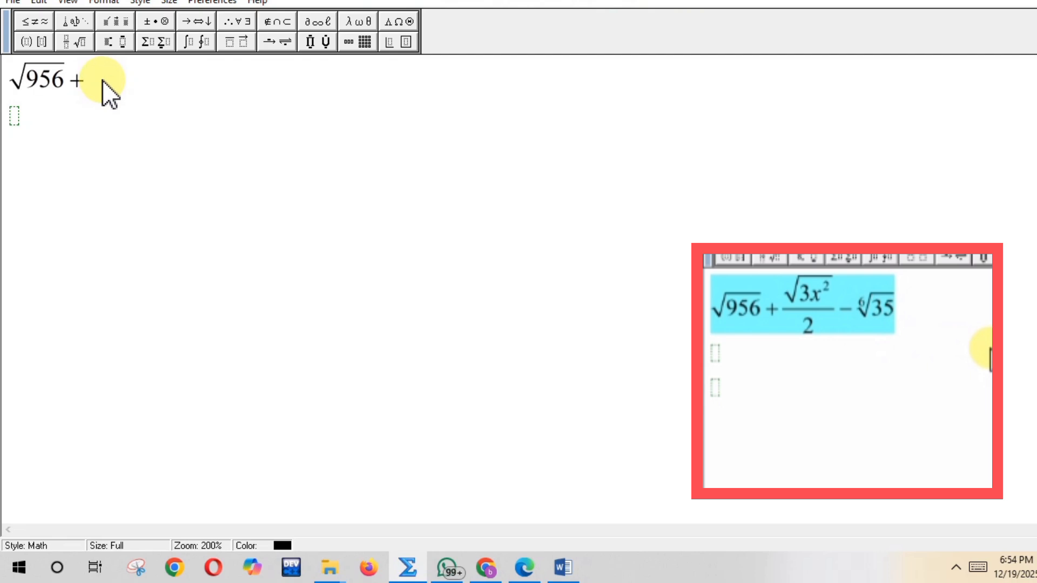
Step: Insert a full-size fraction after the plus sign with the square root of 3x, in lowercase, as its numerator
click(67, 43)
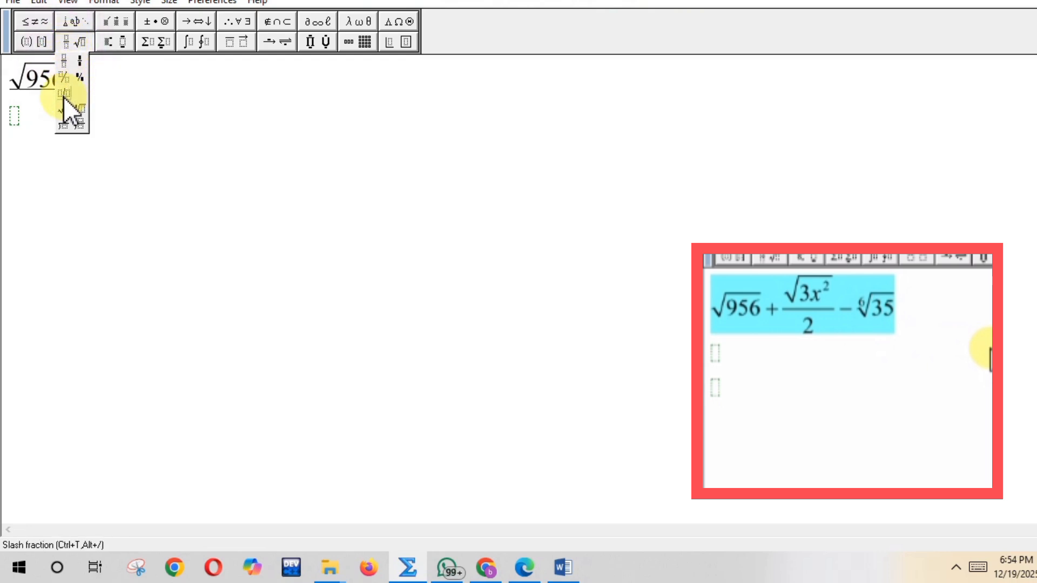
click(65, 62)
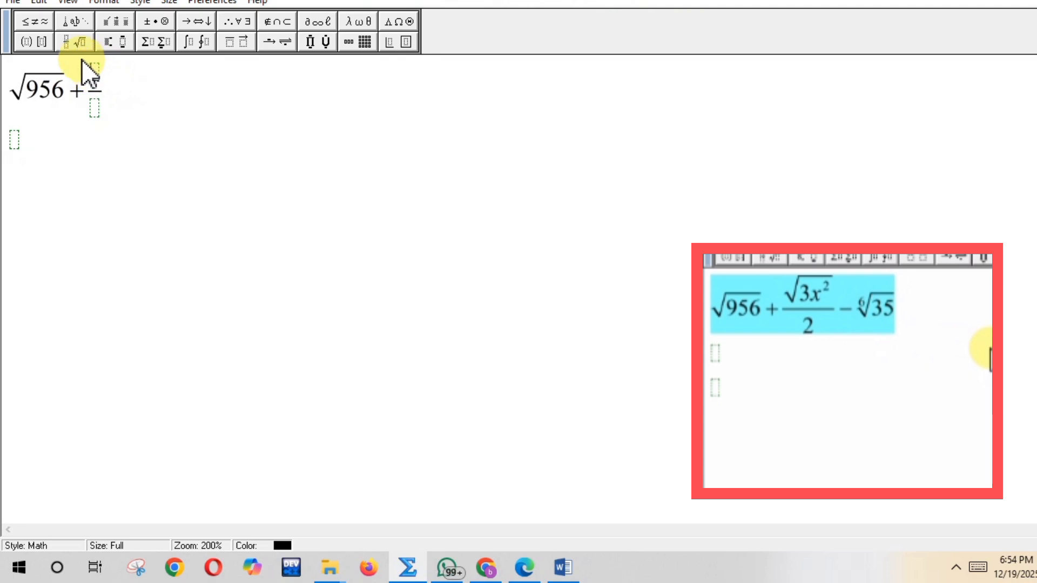
click(80, 42)
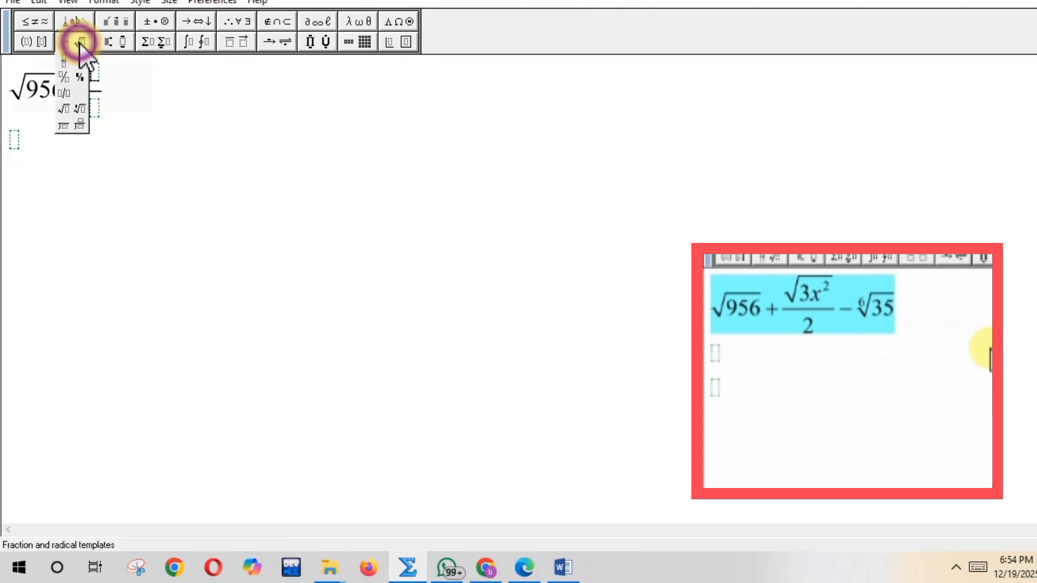
click(65, 108)
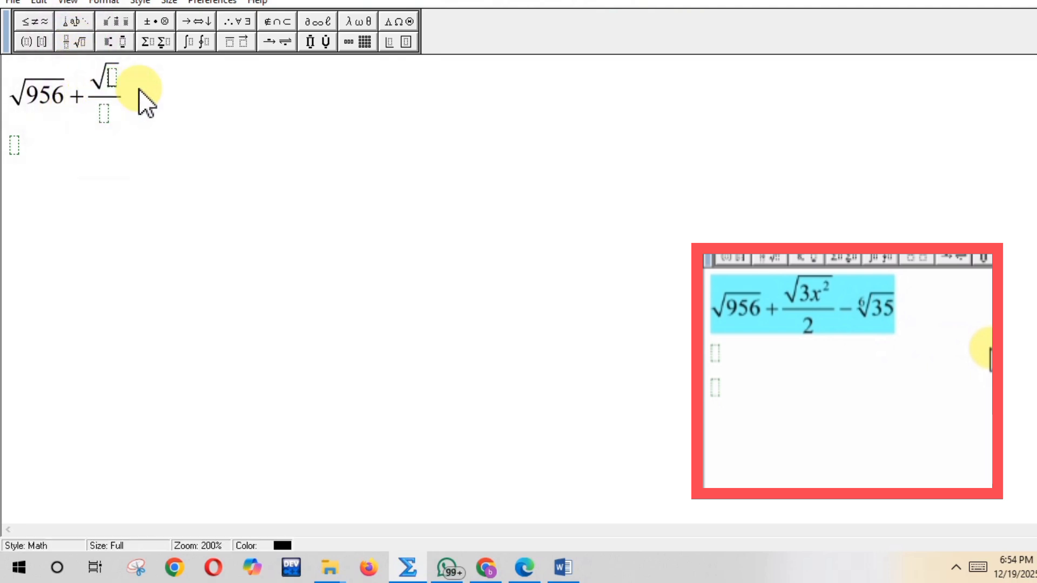
text(3)
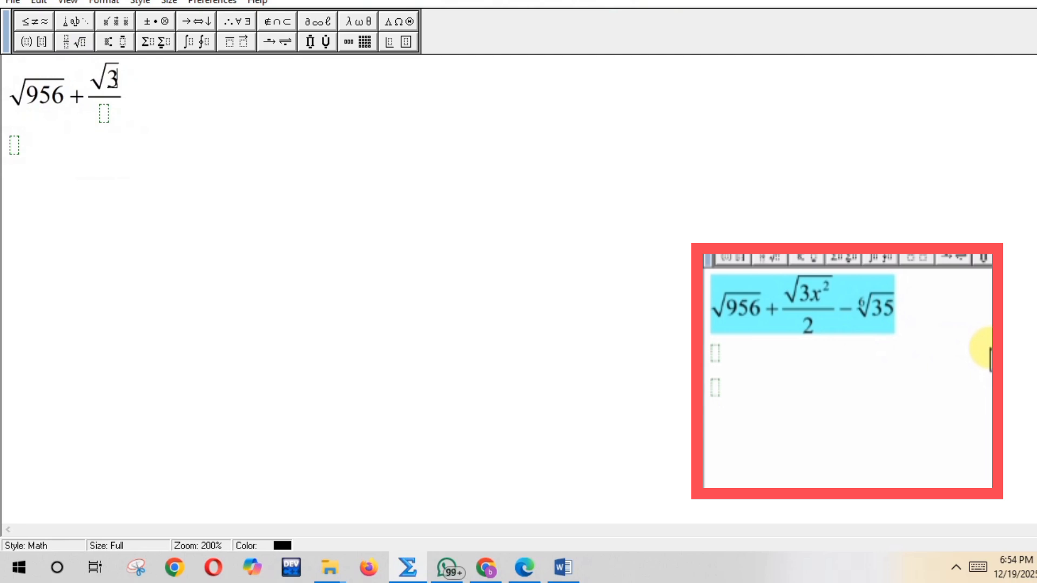
text(X)
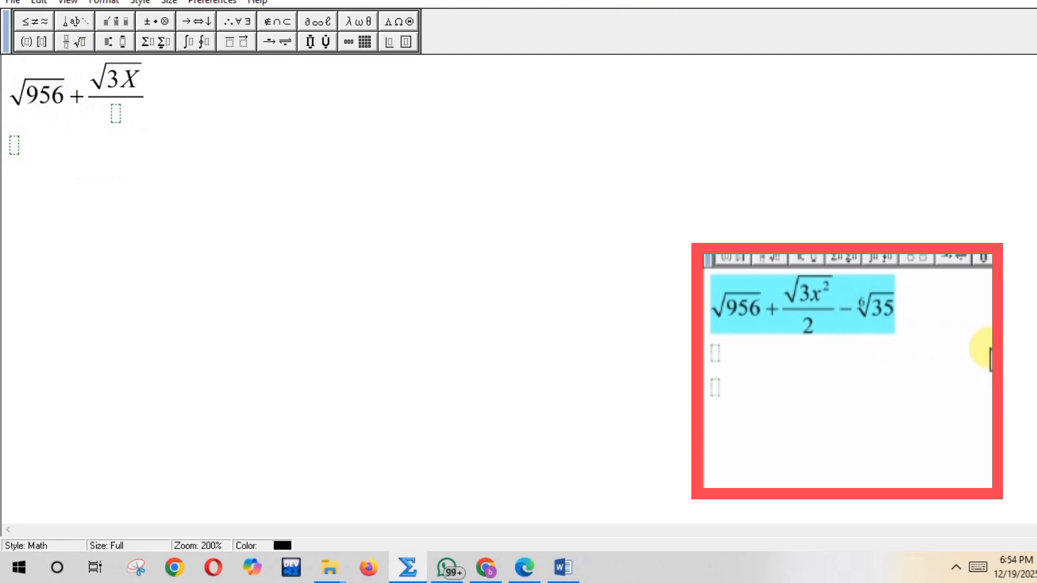
key(BackSpace)
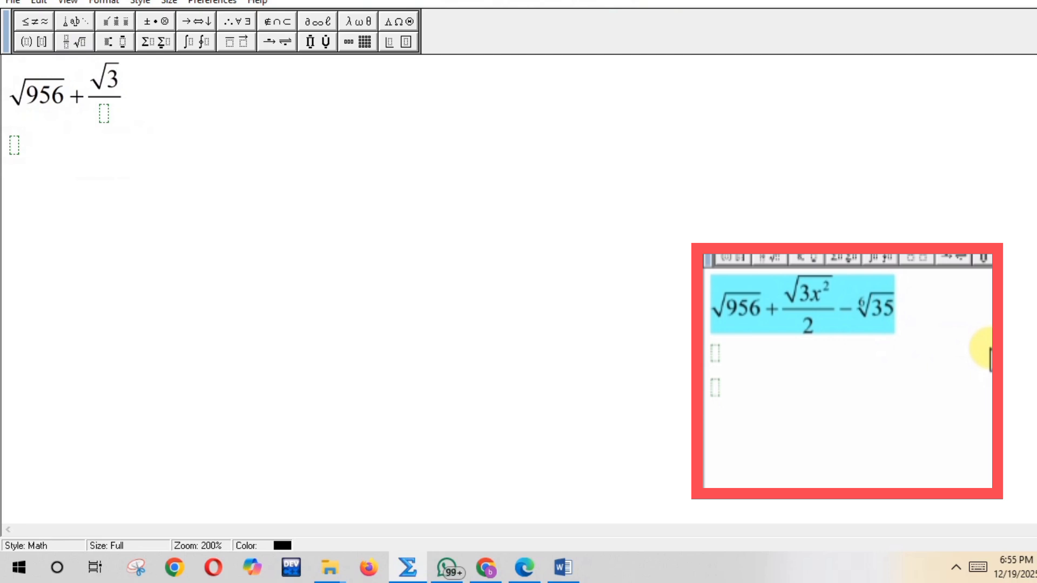
text(x)
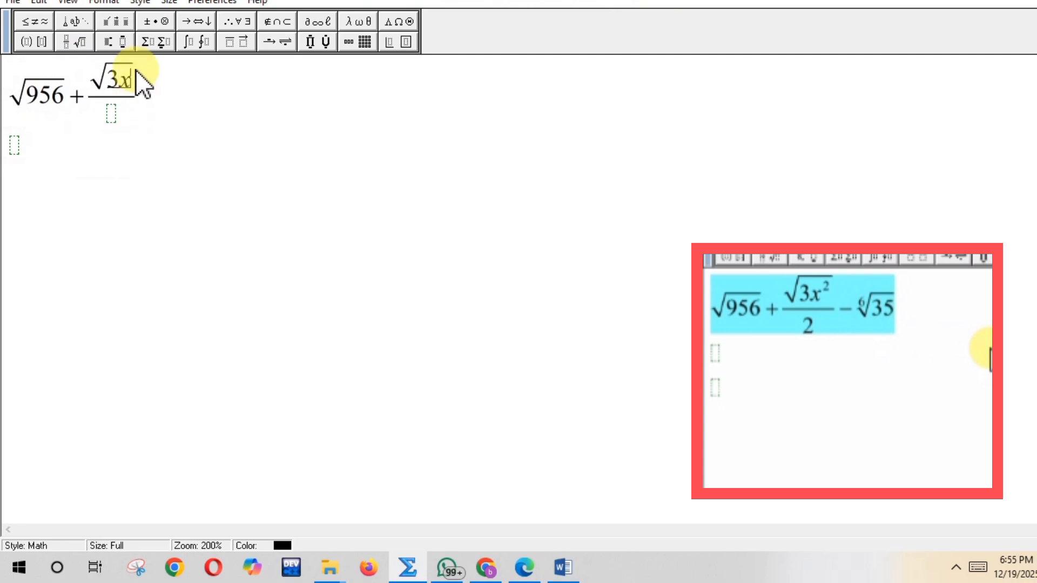
Step: Add a superscript 2 to the x under the radical in the numerator
click(112, 41)
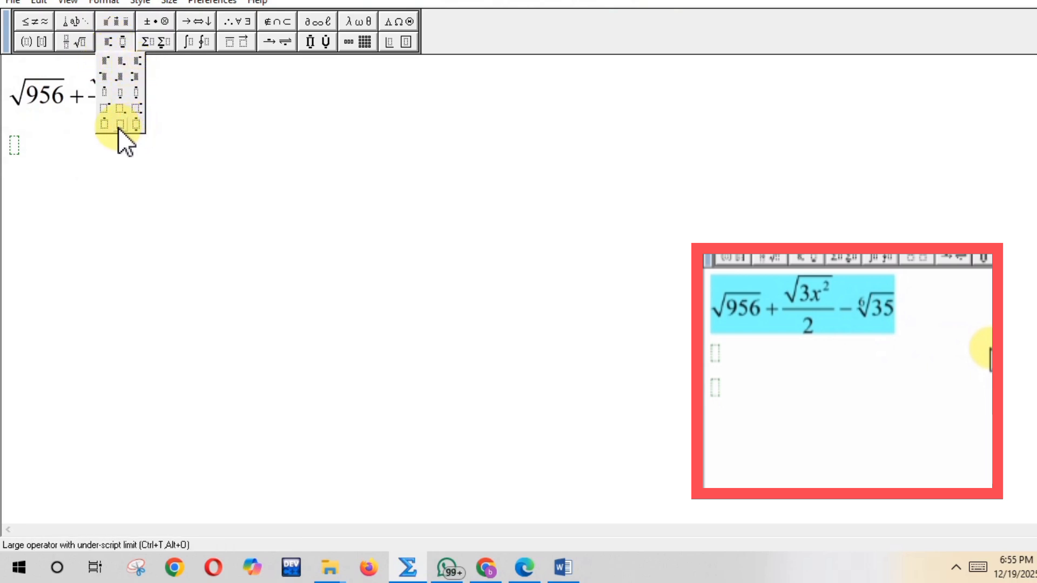
click(104, 62)
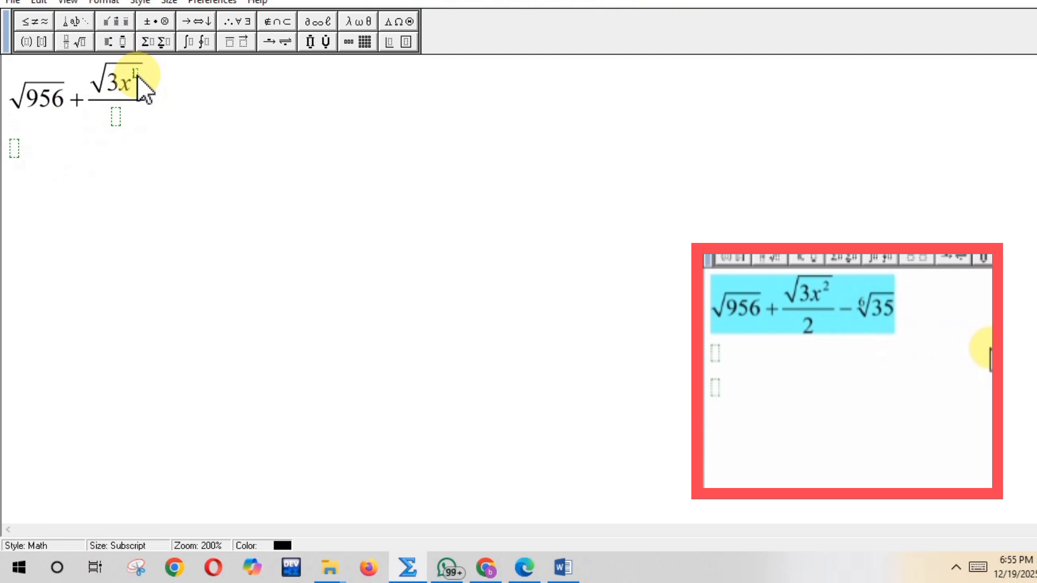
click(16, 148)
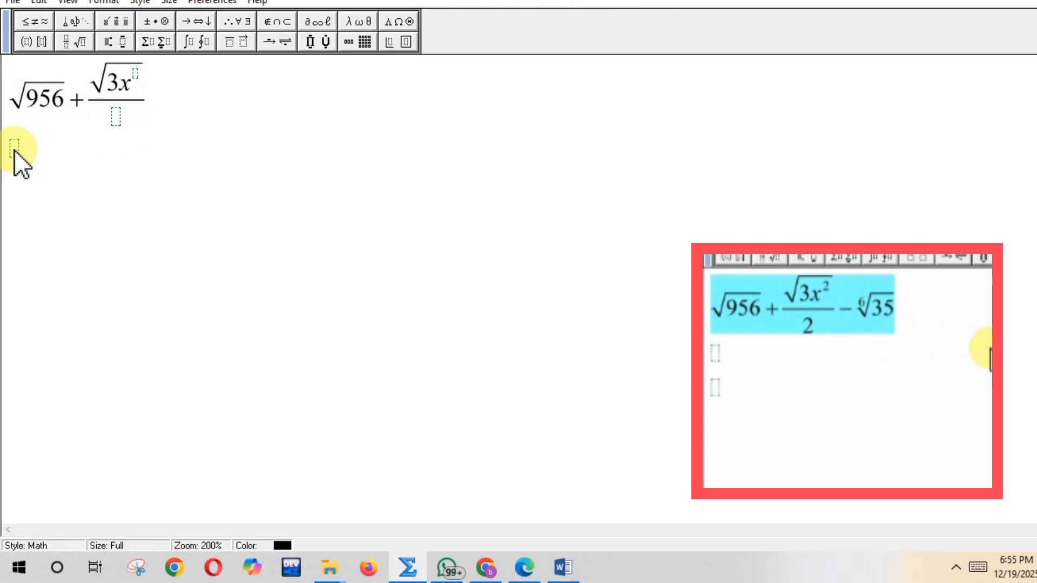
text(2)
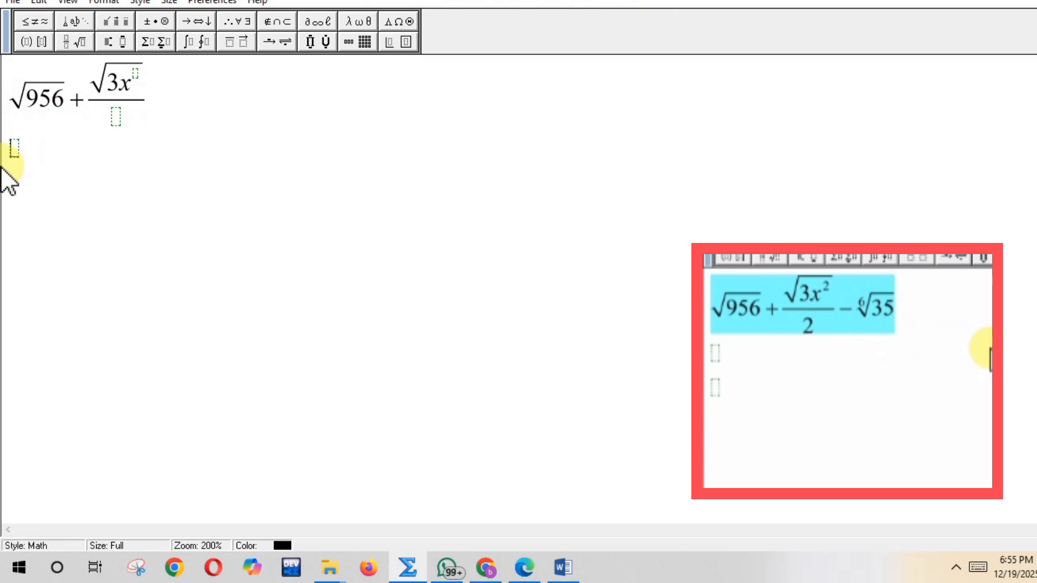
click(136, 73)
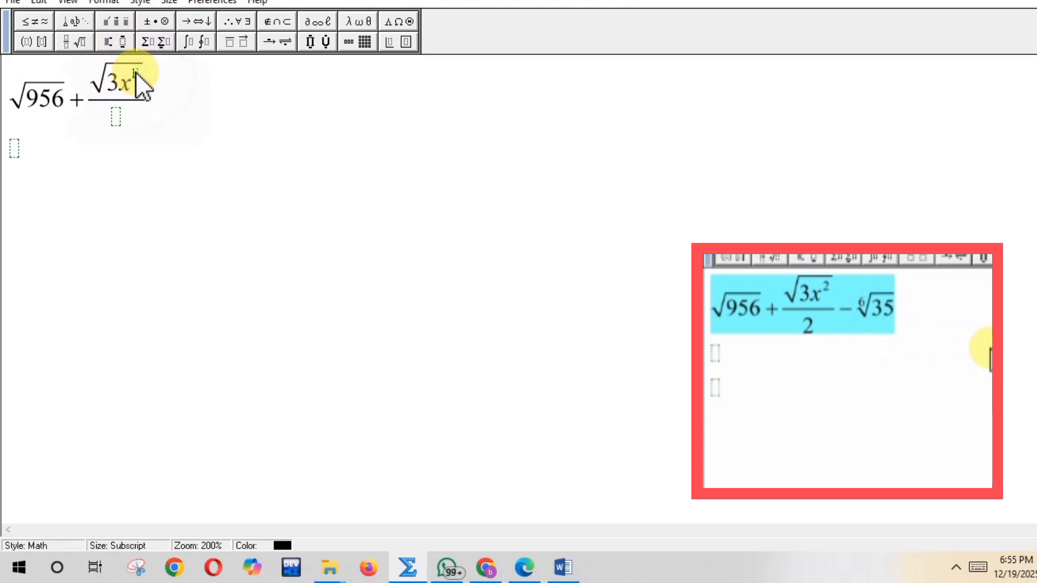
text(2)
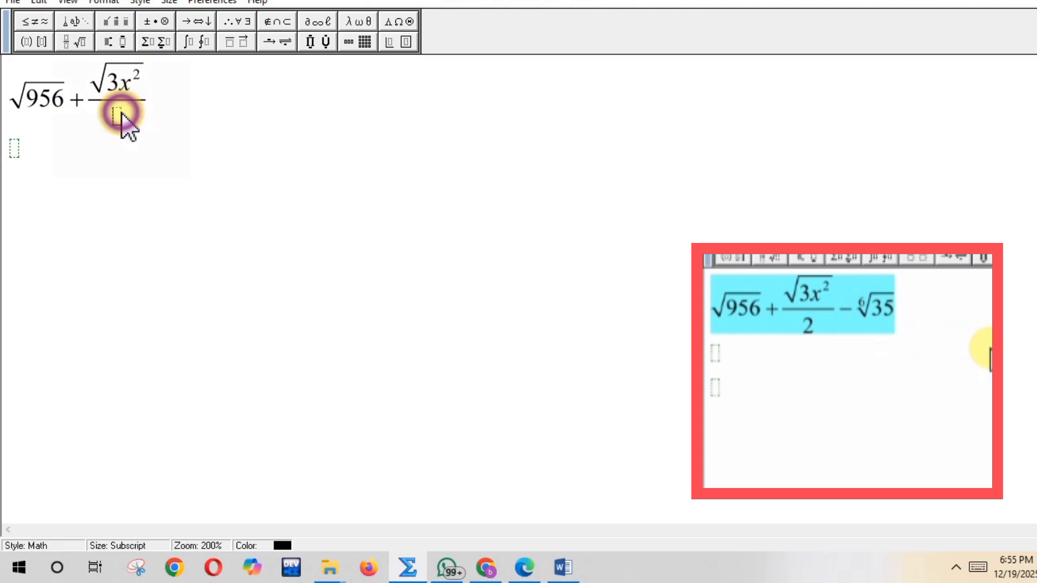
Step: Enter 2 as the fraction's denominator and add a minus sign after the whole fraction
click(121, 114)
text(2)
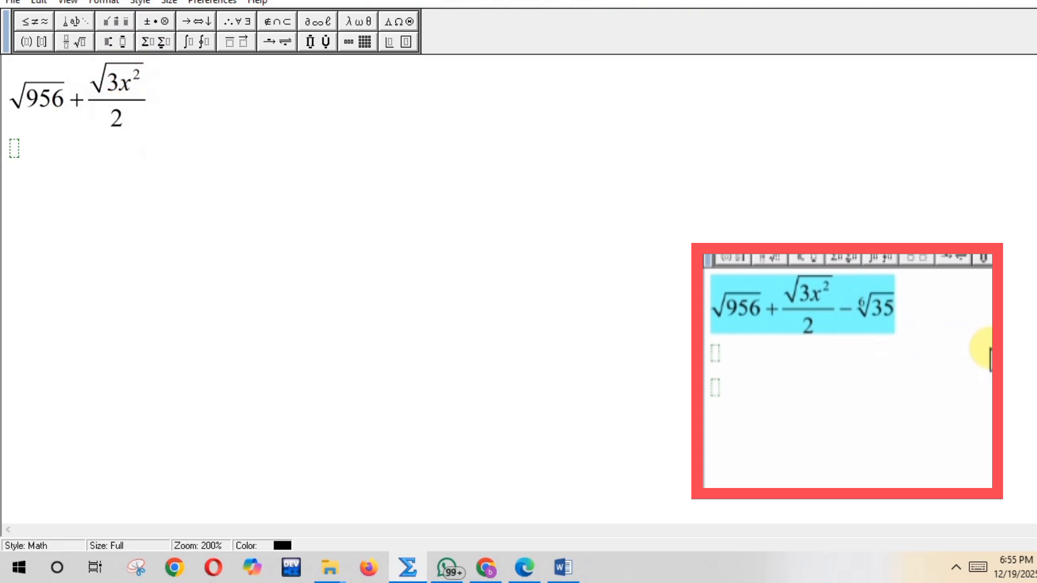
text(-)
key(BackSpace)
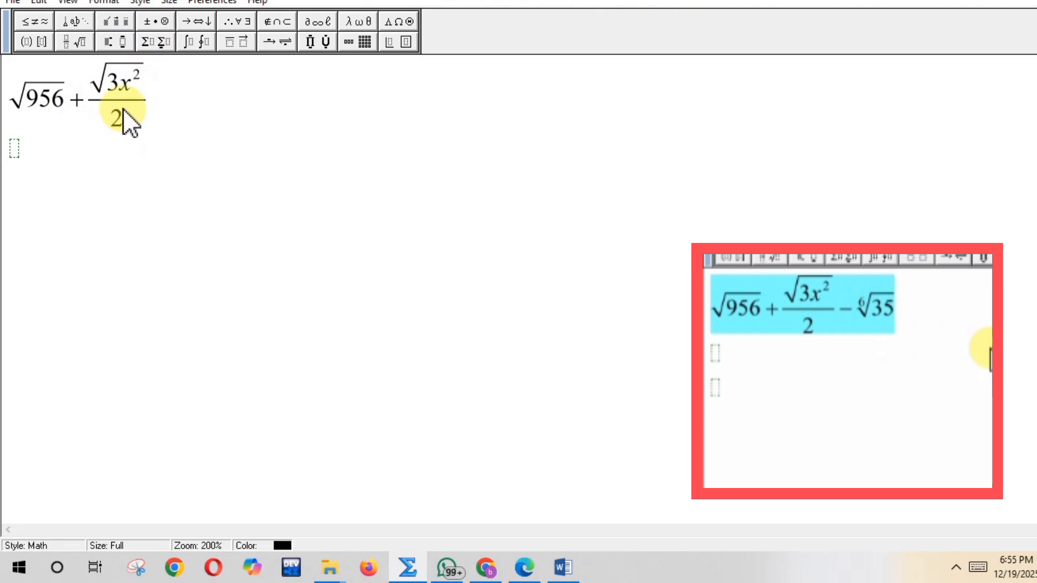
click(167, 101)
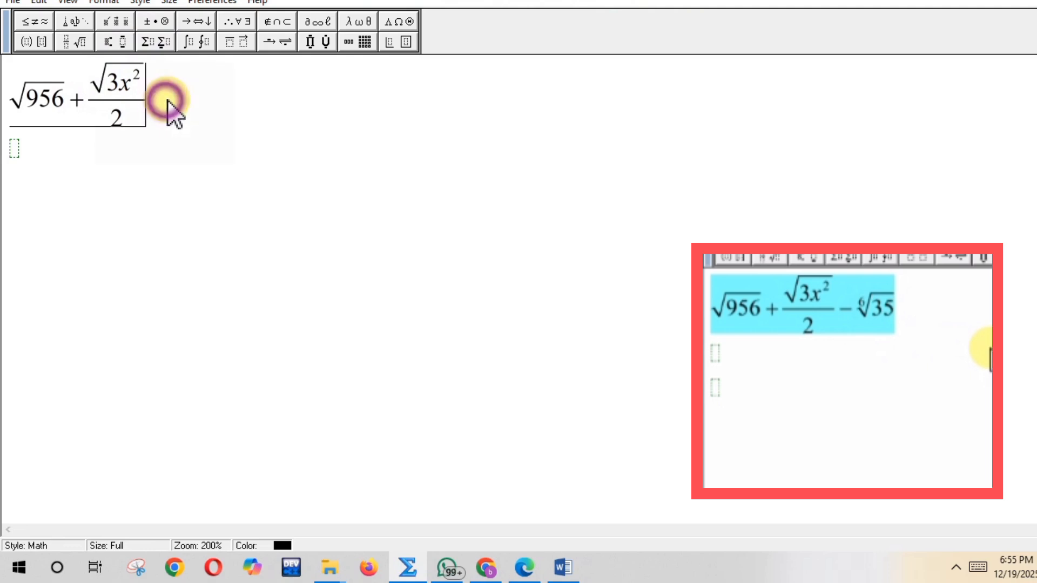
text(-)
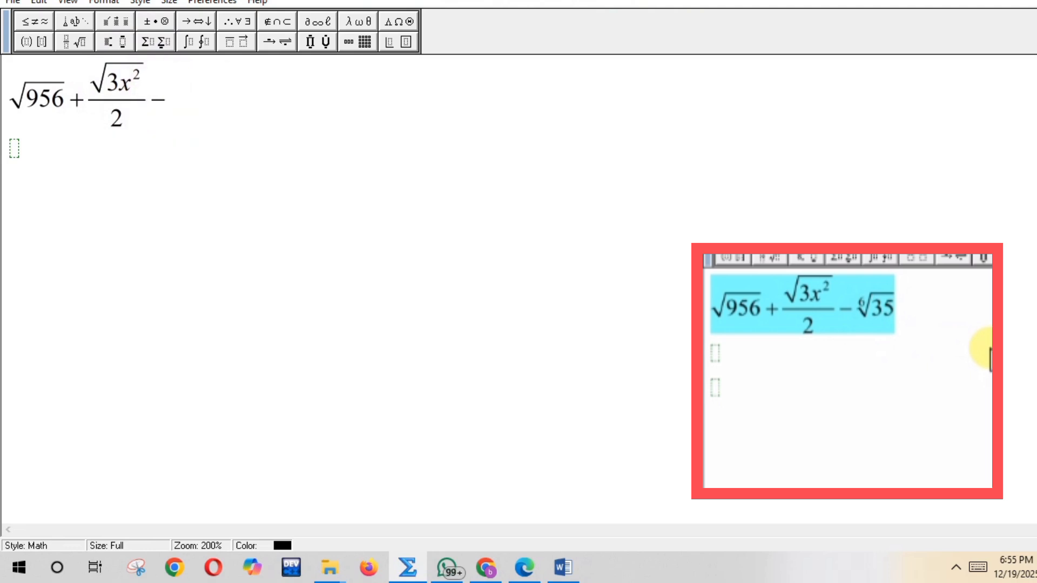
Step: Insert an nth-root radical after the minus sign with 6 as its index and 35 under the root
click(82, 41)
click(81, 108)
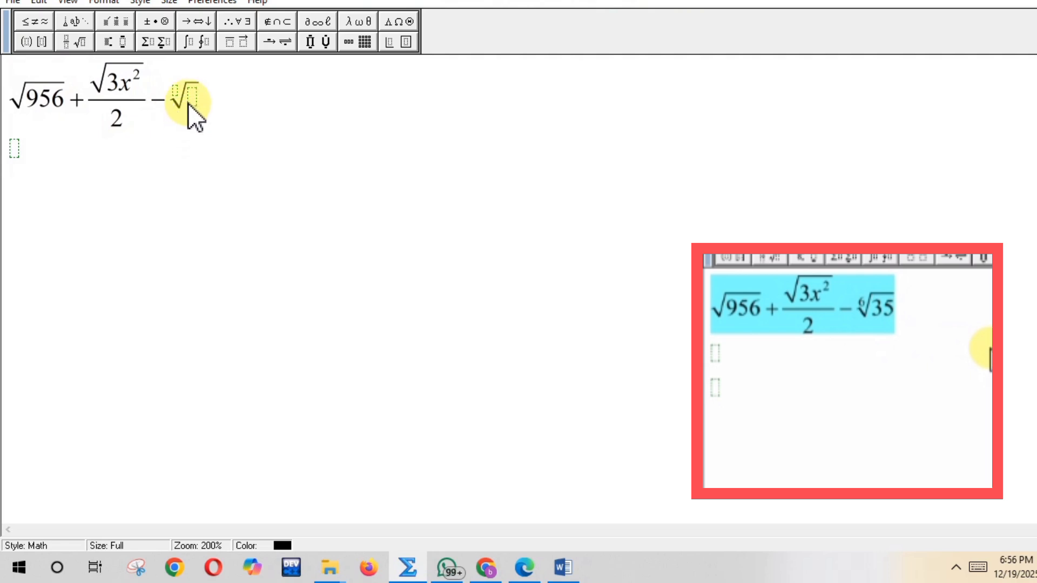
click(175, 88)
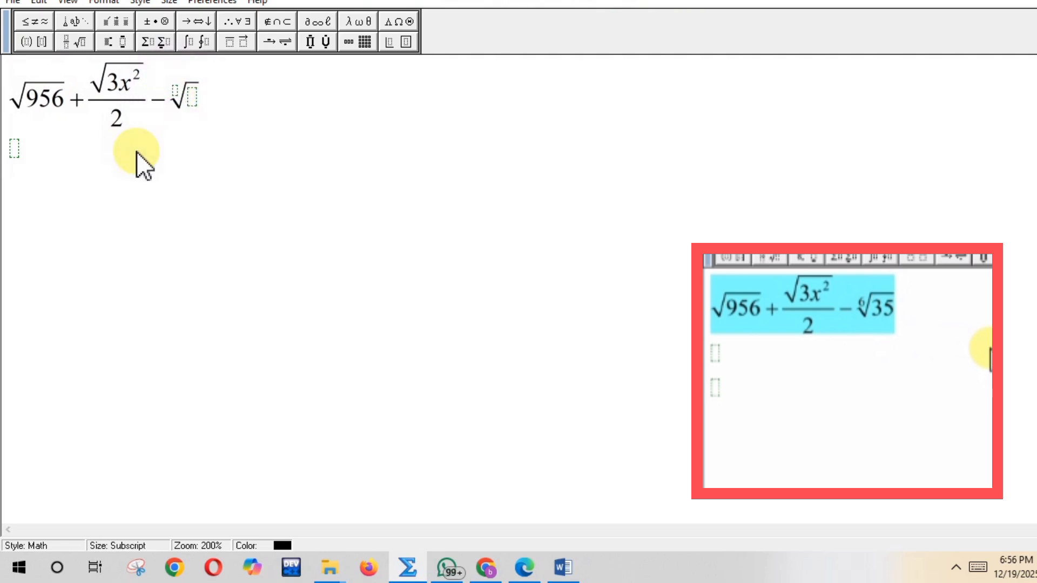
click(195, 103)
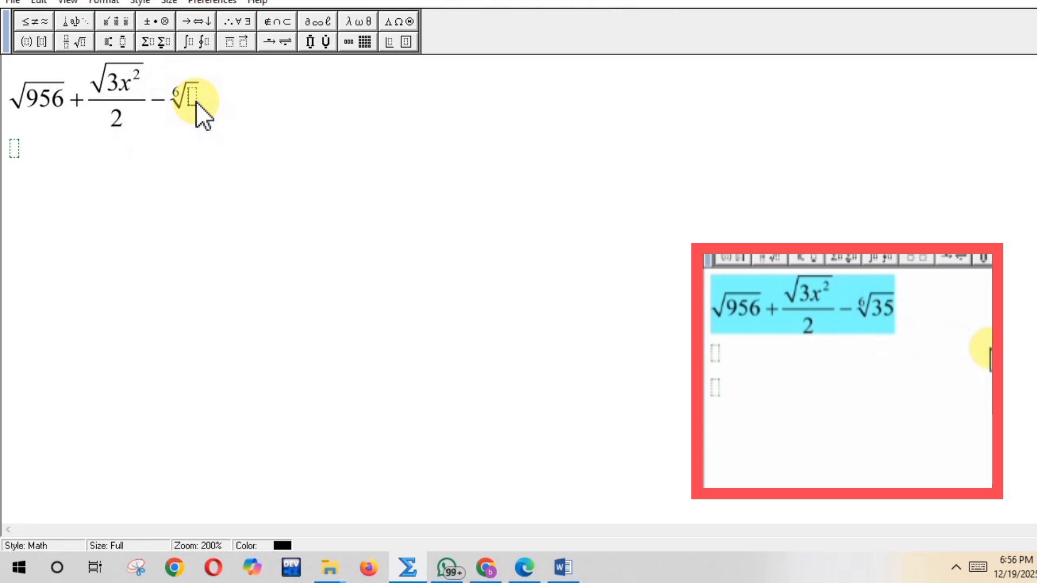
text(35)
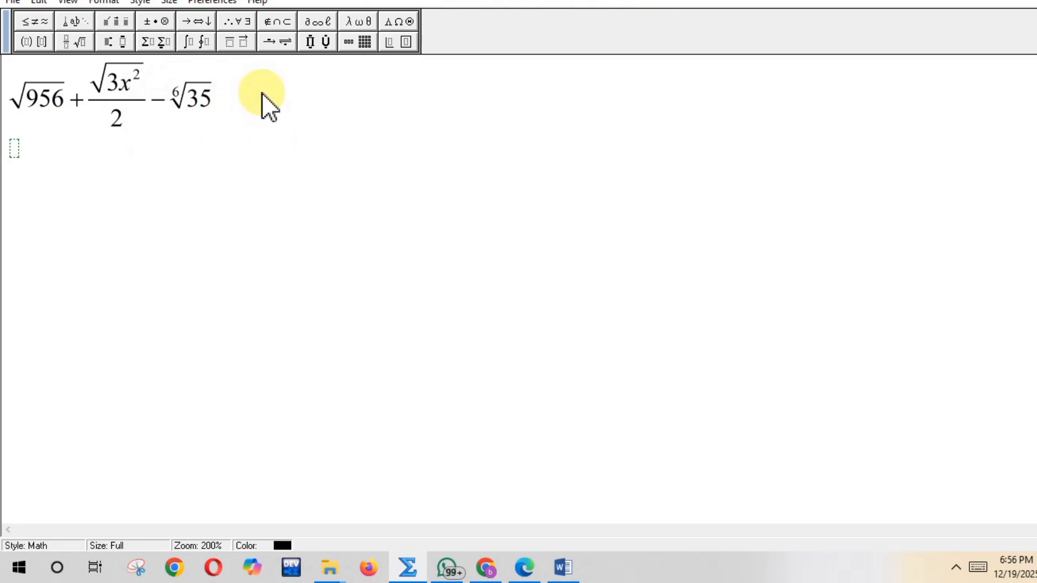
key(Return)
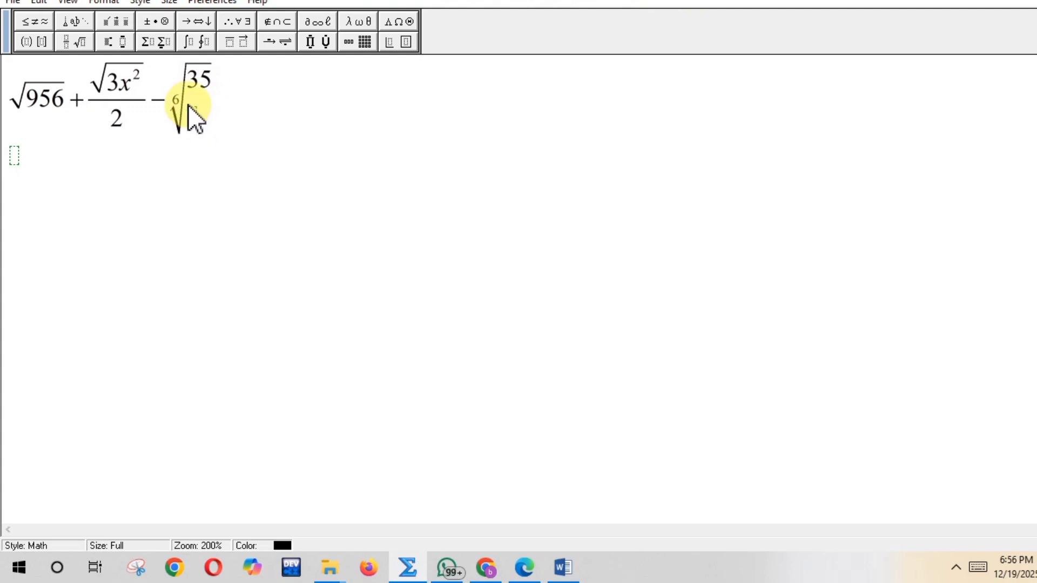
key(BackSpace)
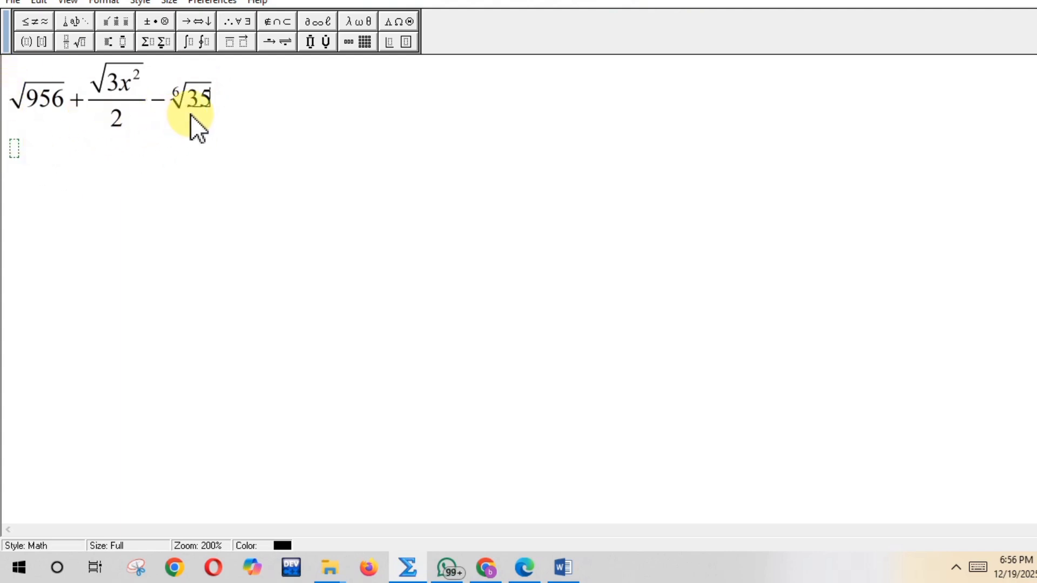
key(Return)
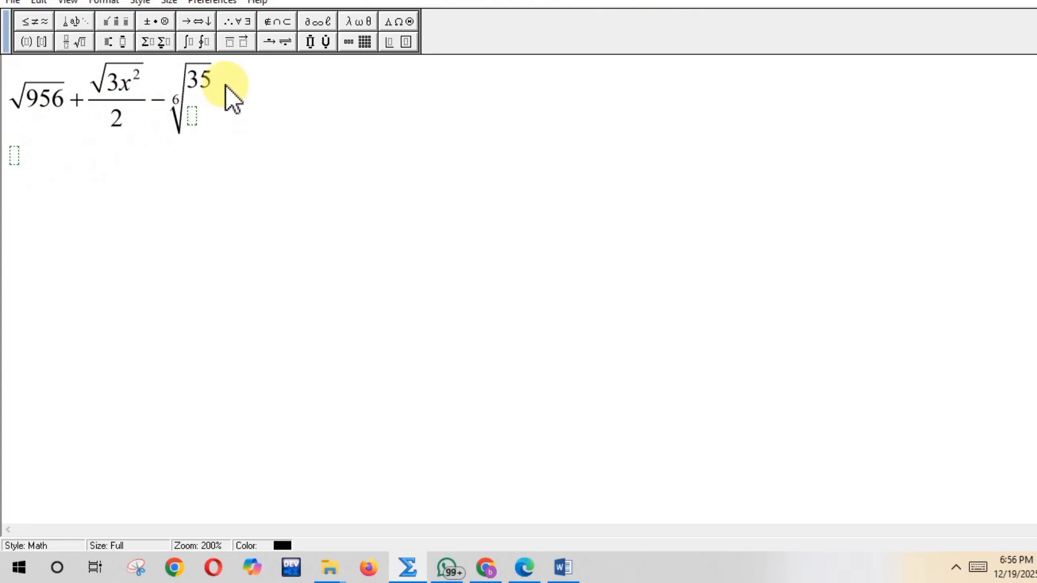
key(BackSpace)
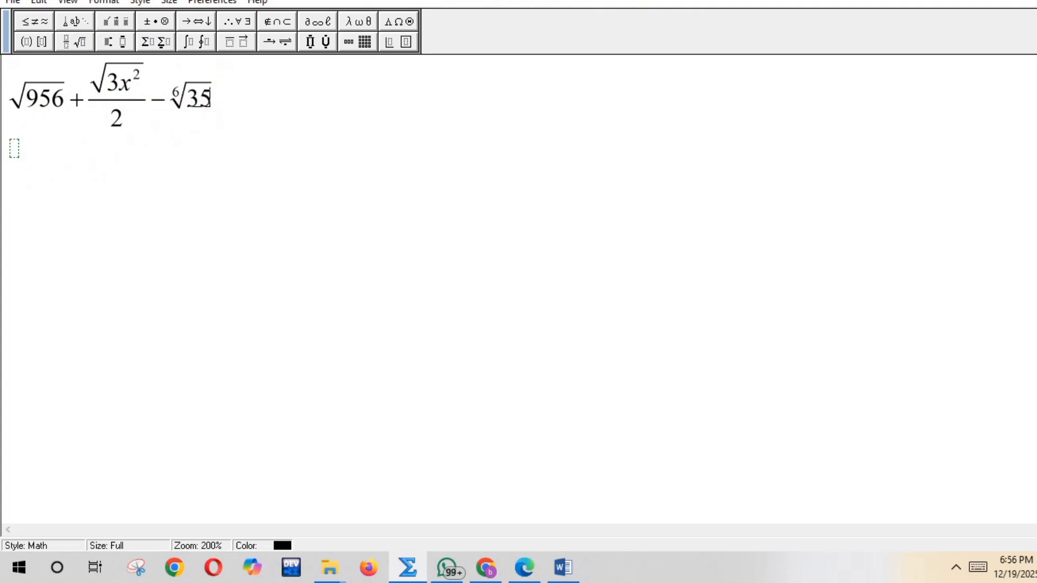
Step: Start a new line below the complete expression and copy the whole expression
click(225, 108)
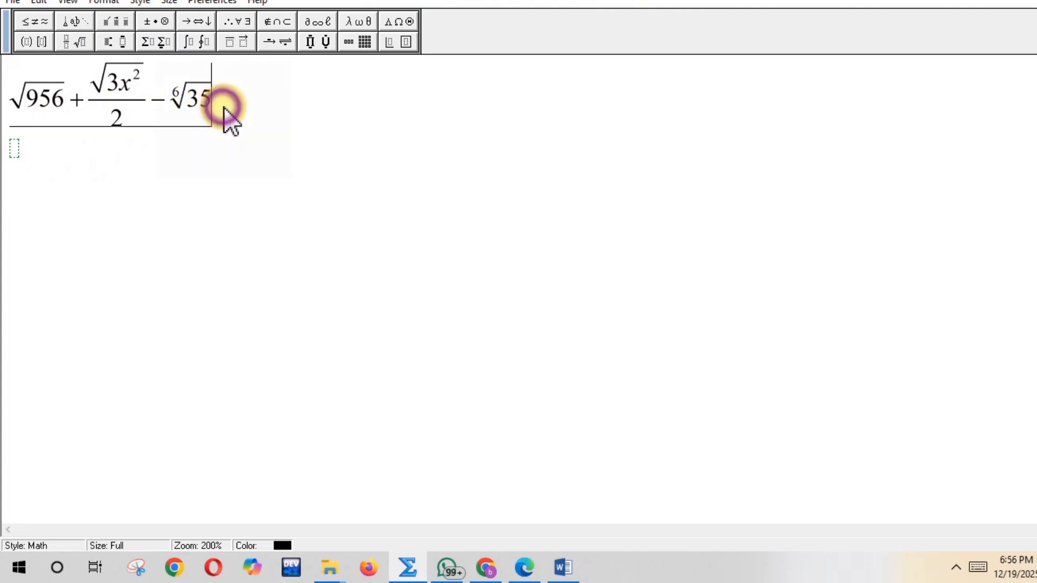
key(Return)
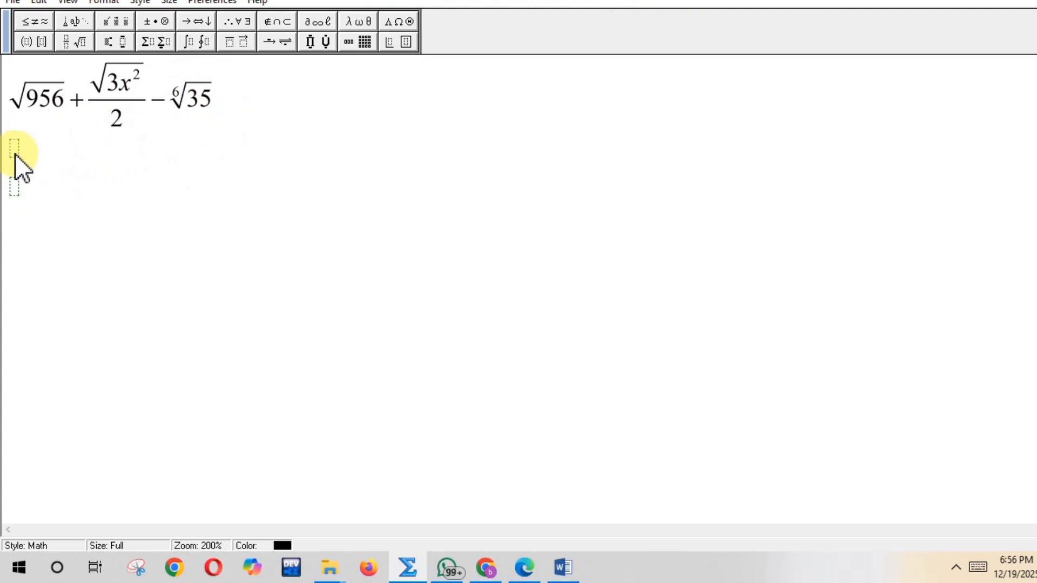
drag(13, 83, 242, 117)
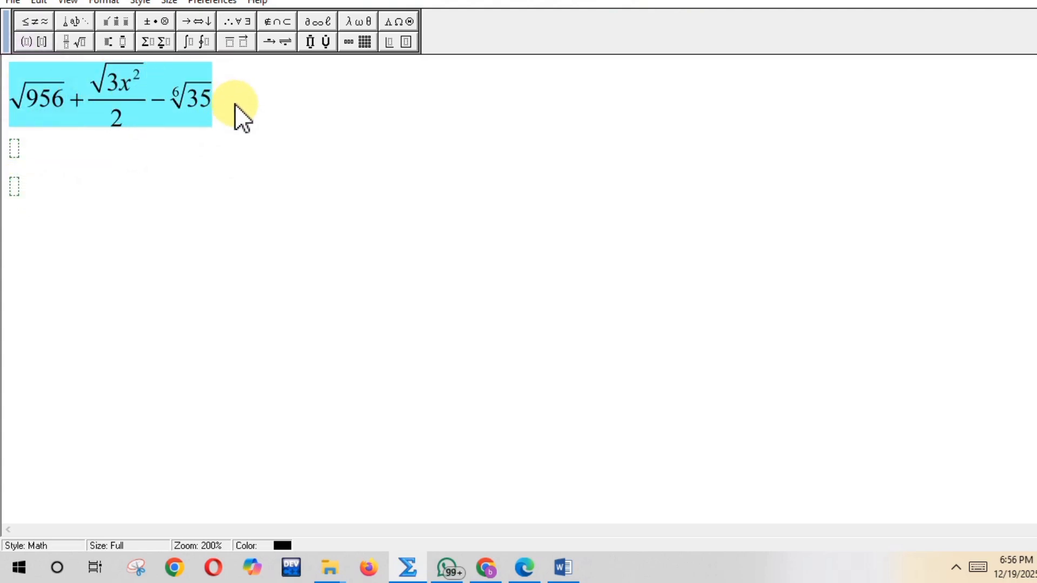
right_click(182, 98)
click(217, 127)
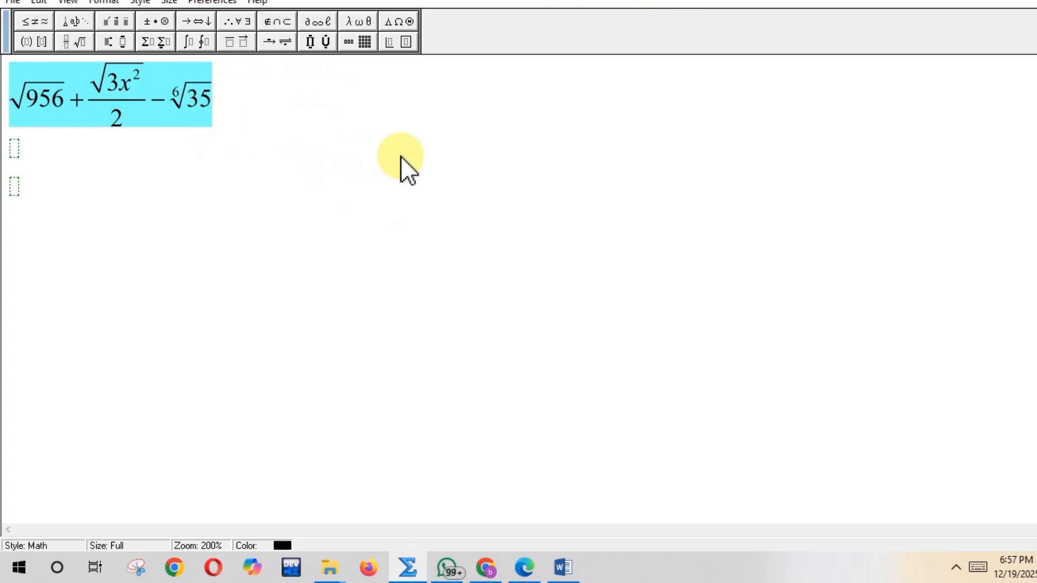
Step: Switch to the blank Word document, paste the copied equation into it and enlarge the equation
click(564, 567)
right_click(367, 206)
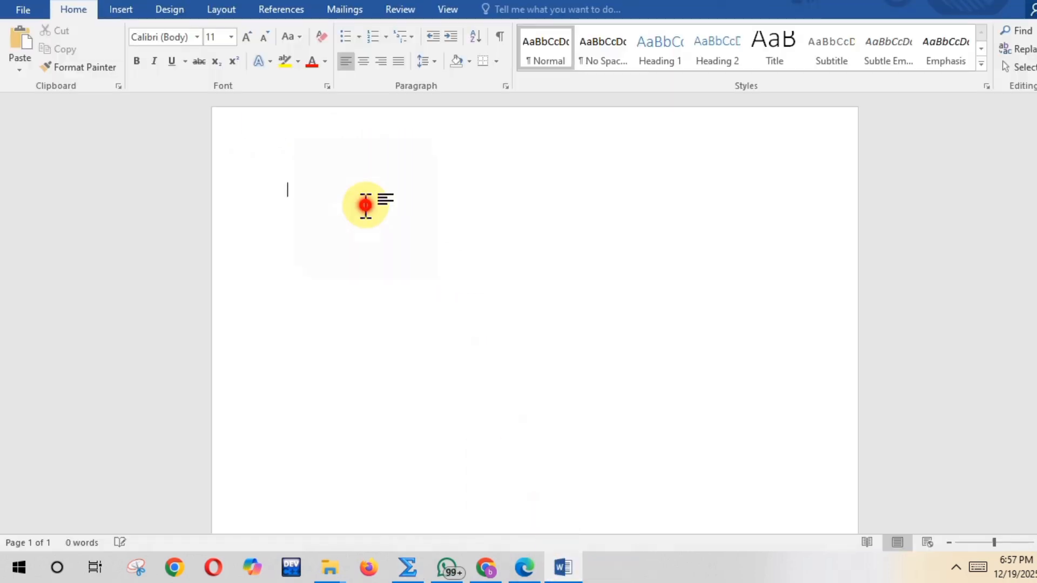
click(400, 275)
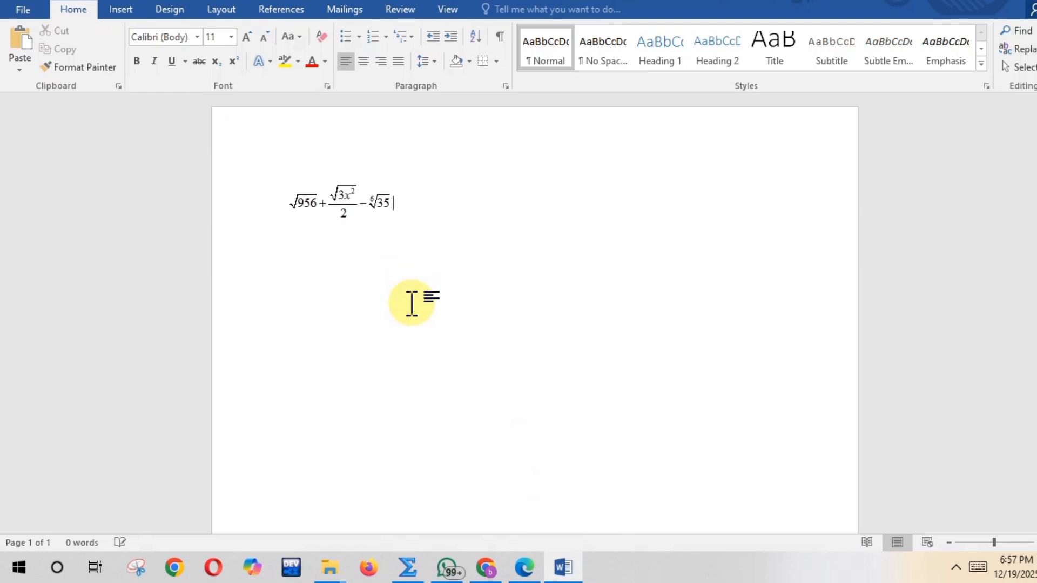
click(322, 208)
drag(391, 217, 426, 242)
click(558, 273)
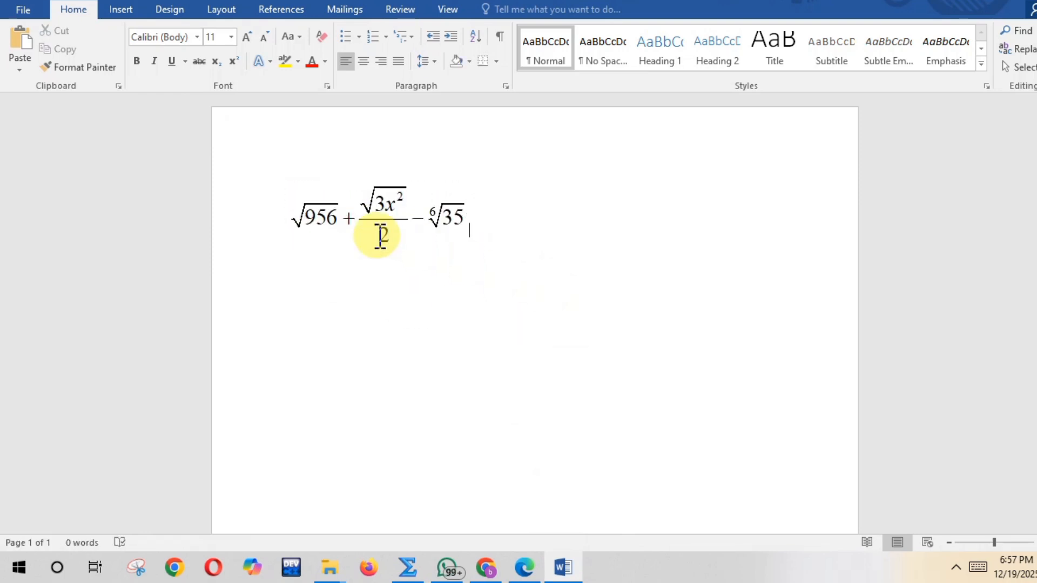
Step: Move the equation below two new text lines reading Mth101 and Q1 using cut and paste
click(301, 199)
click(287, 215)
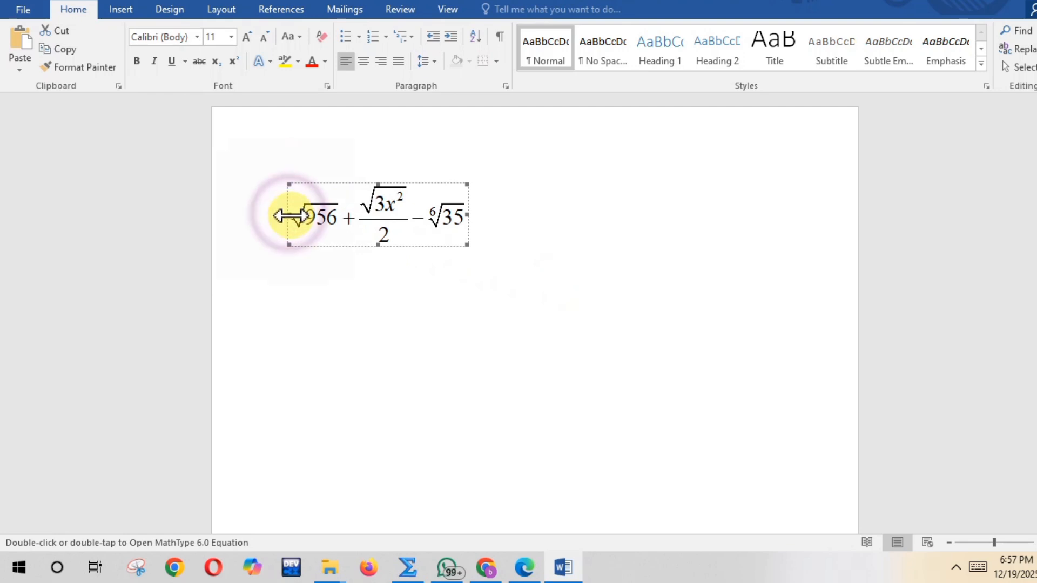
right_click(354, 215)
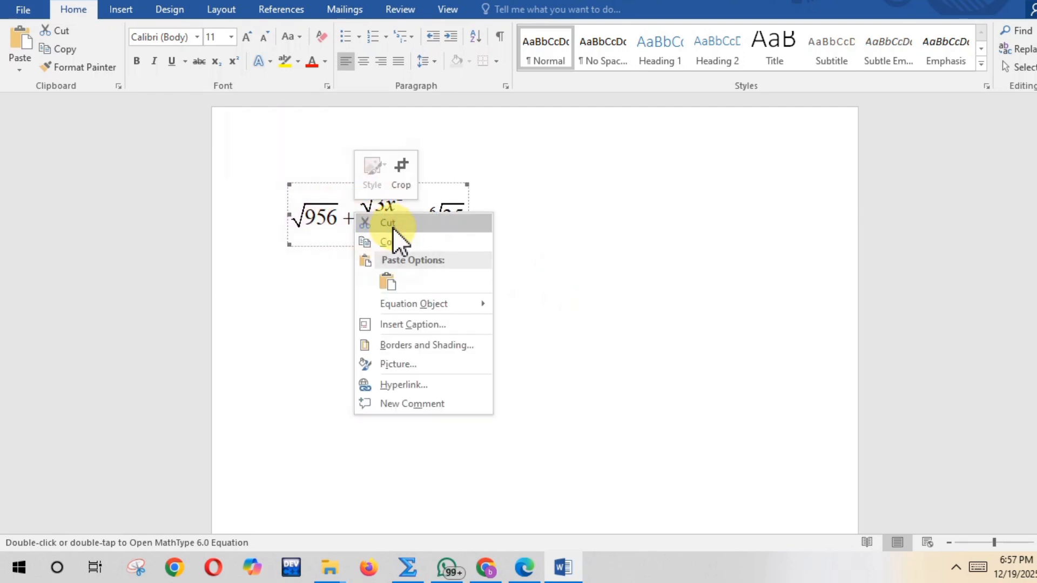
click(396, 224)
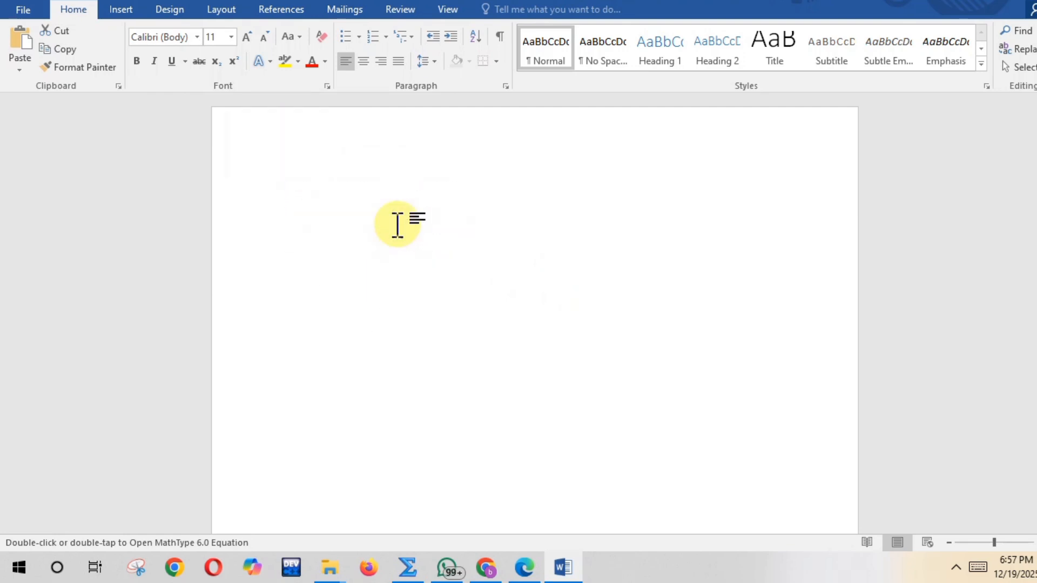
text(Mth1)
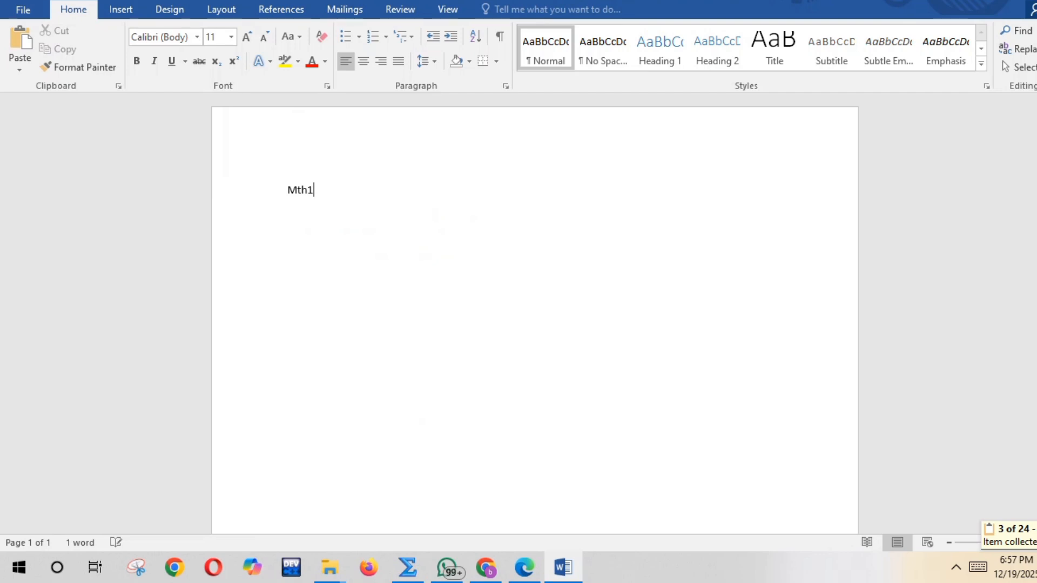
text(01 Q1)
key(ctrl+v)
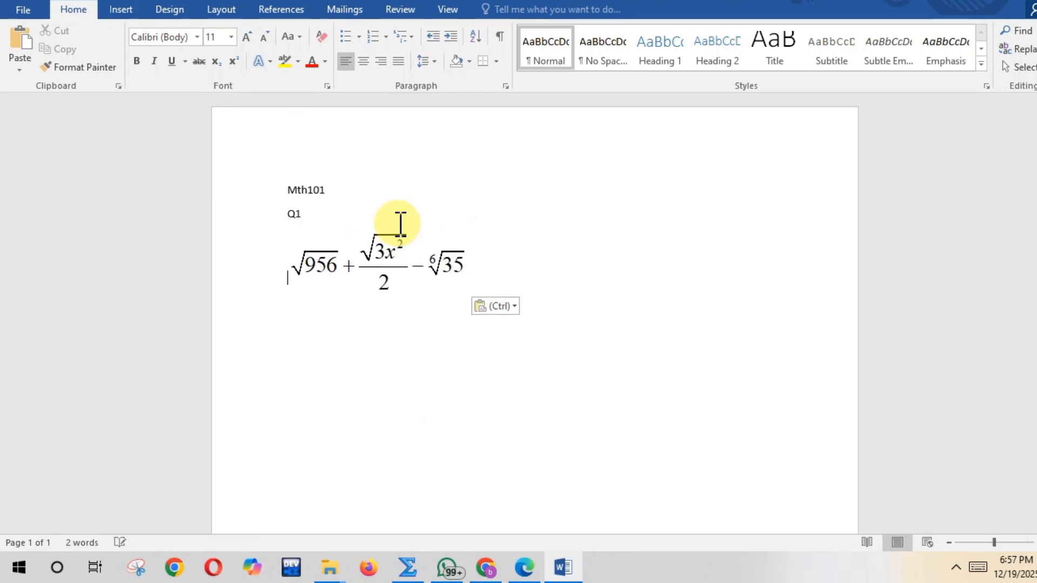
Step: Shrink the pasted equation below Q1 proportionally so it better suits the surrounding text
click(394, 234)
drag(468, 292, 391, 276)
click(487, 291)
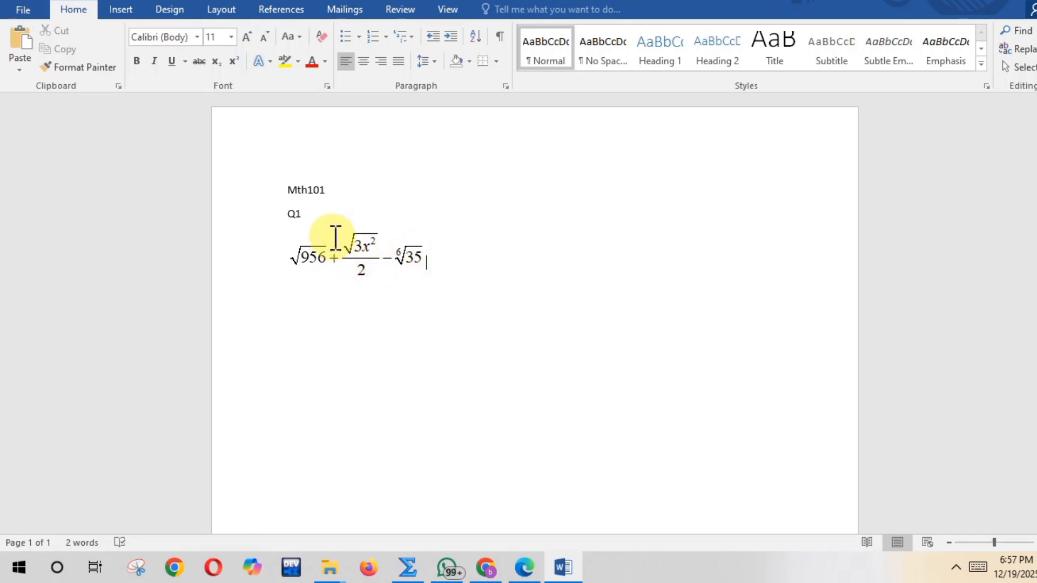
Step: Format the Mth101 and Q1 lines in bold at font size 18
drag(309, 221, 291, 206)
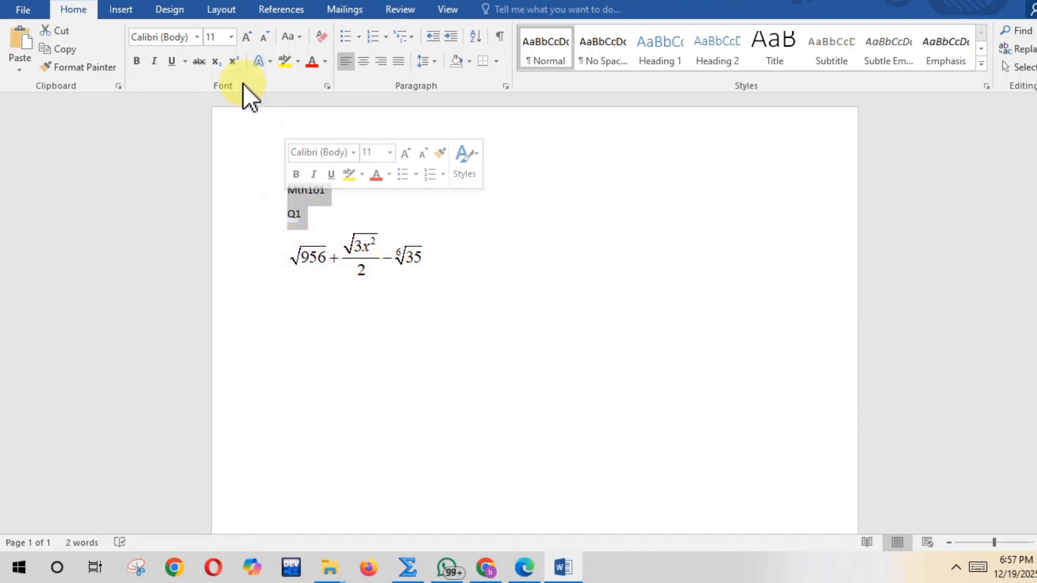
click(247, 38)
click(138, 63)
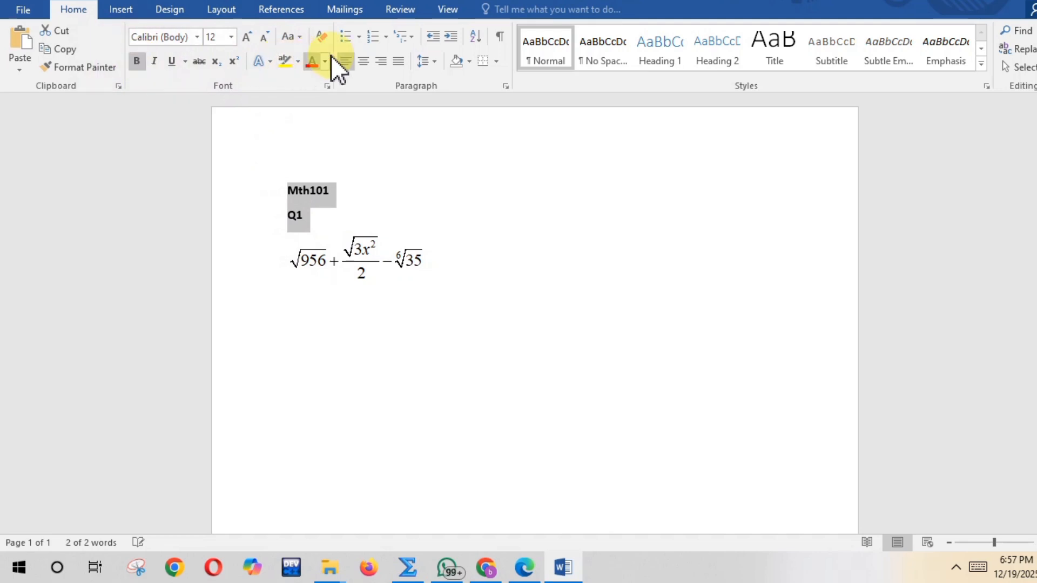
click(248, 39)
click(248, 38)
click(247, 39)
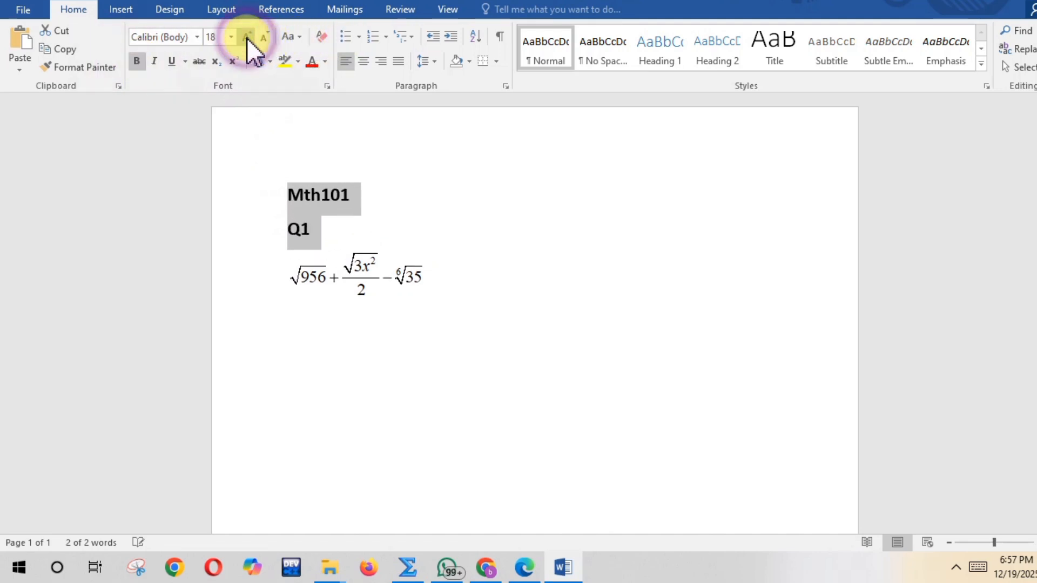
click(436, 172)
Step: Set the Mth101 heading alone to font size 28
drag(384, 195, 273, 186)
click(247, 38)
click(246, 38)
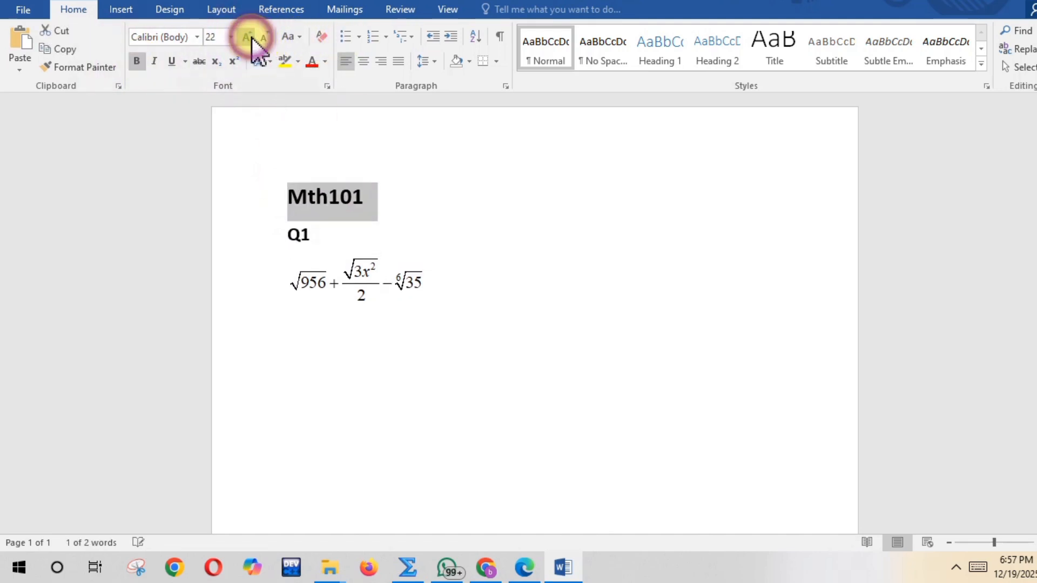
click(247, 38)
click(247, 37)
click(247, 38)
click(247, 38)
click(247, 38)
click(247, 38)
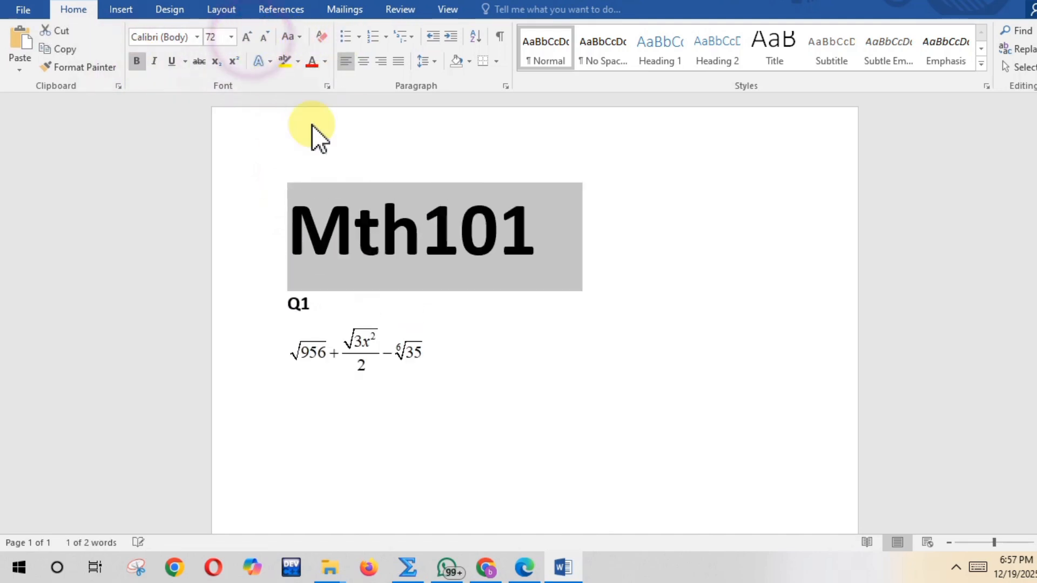
click(264, 38)
click(264, 38)
click(264, 38)
click(421, 209)
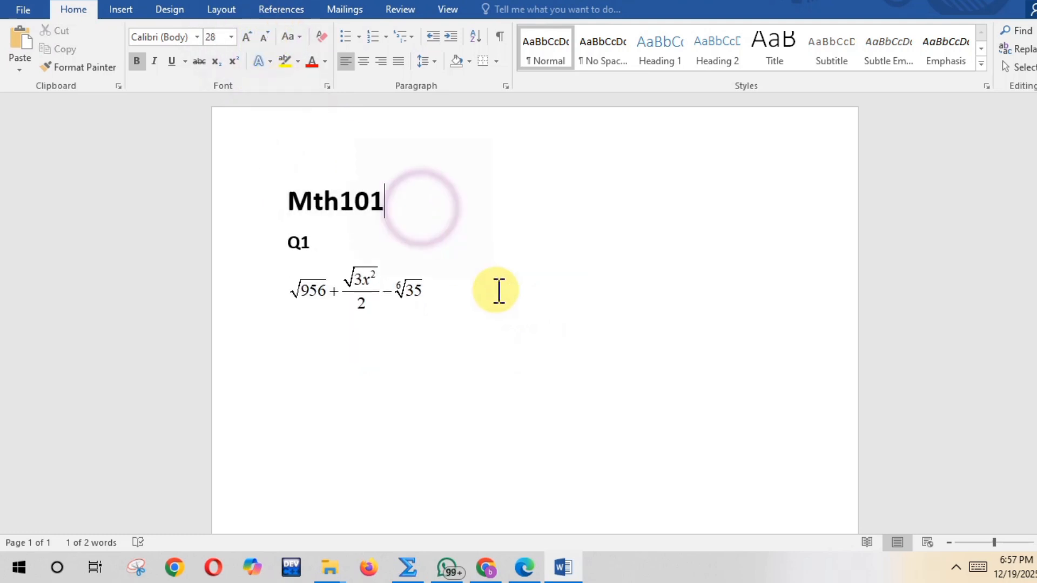
Step: Save the document and close Word, keeping the copied picture available to other applications
click(463, 281)
key(Return)
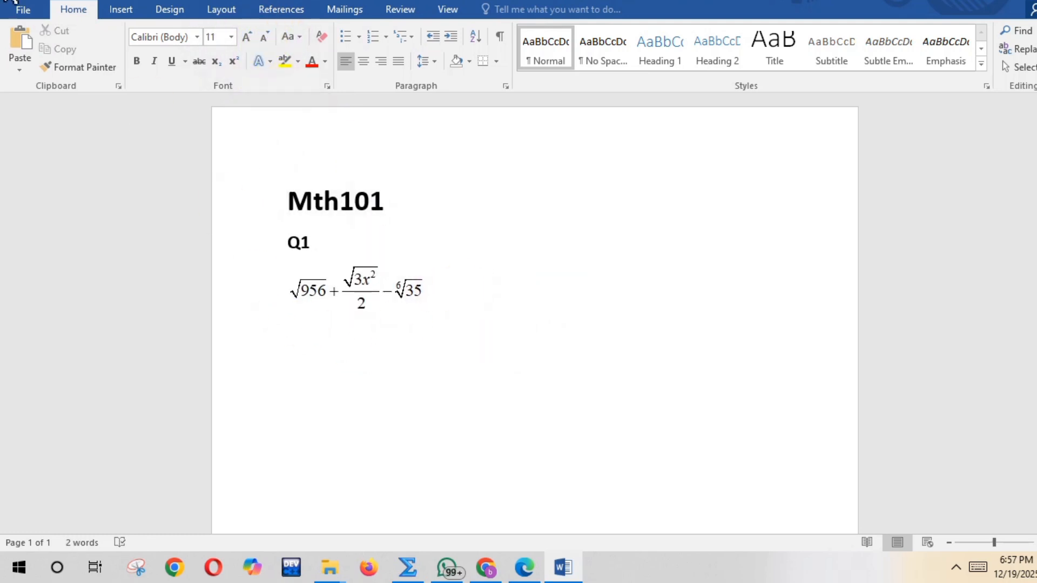
key(ctrl+s)
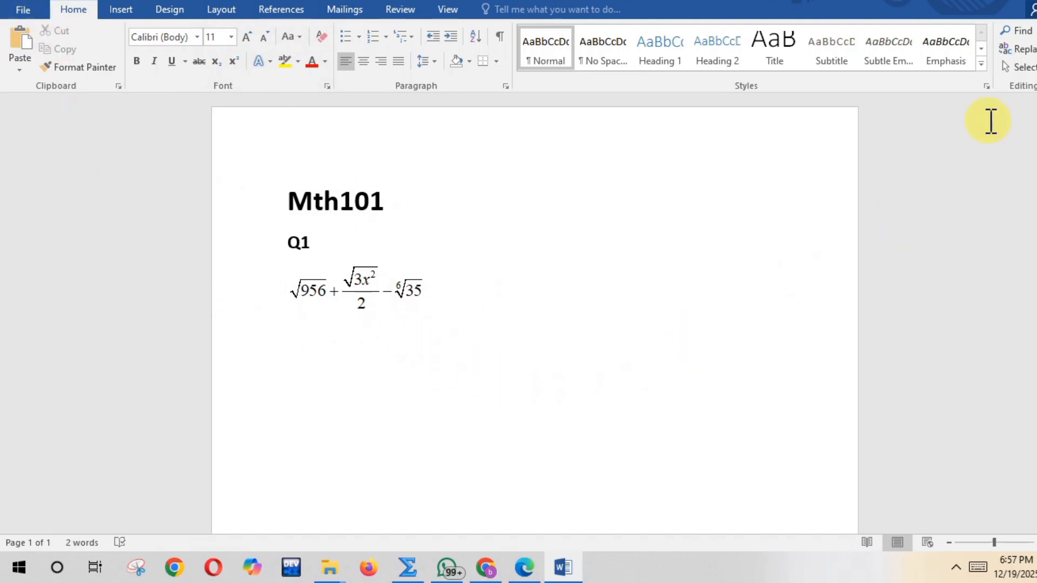
key(ctrl+v)
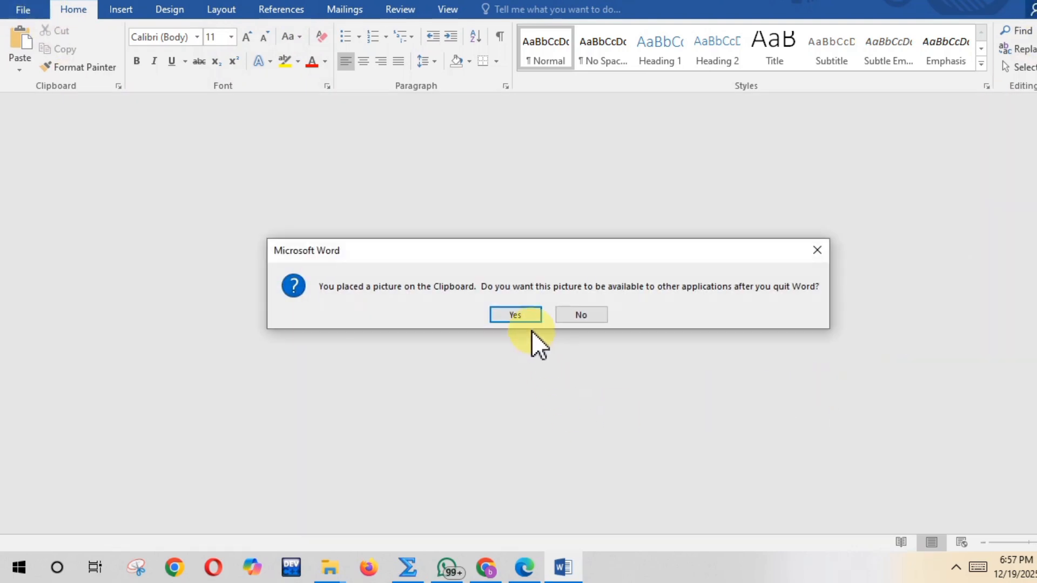
click(529, 321)
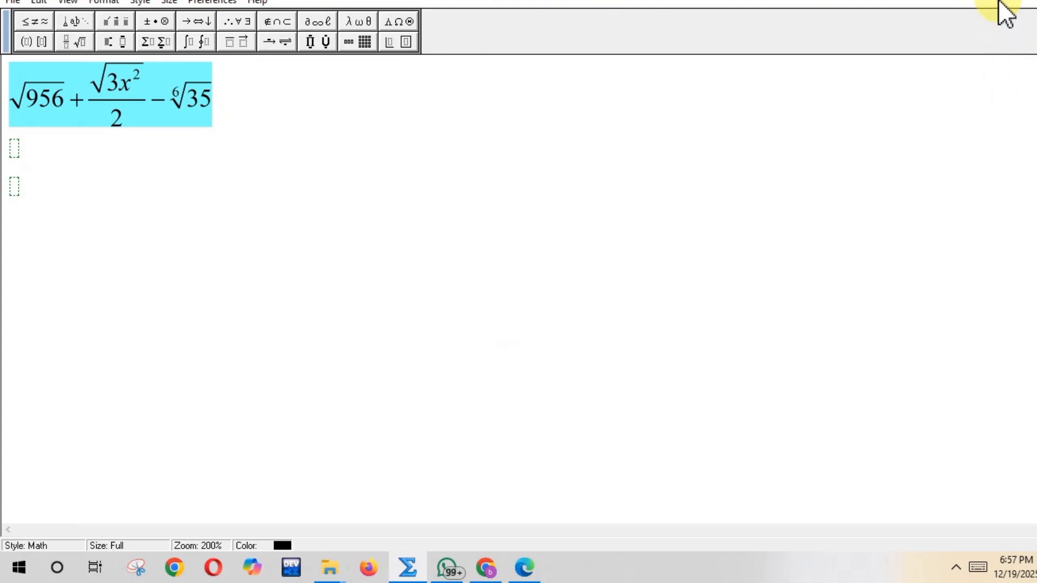
Step: Go to the desktop and reopen the saved MTH101 document in Word
click(1006, 12)
click(101, 415)
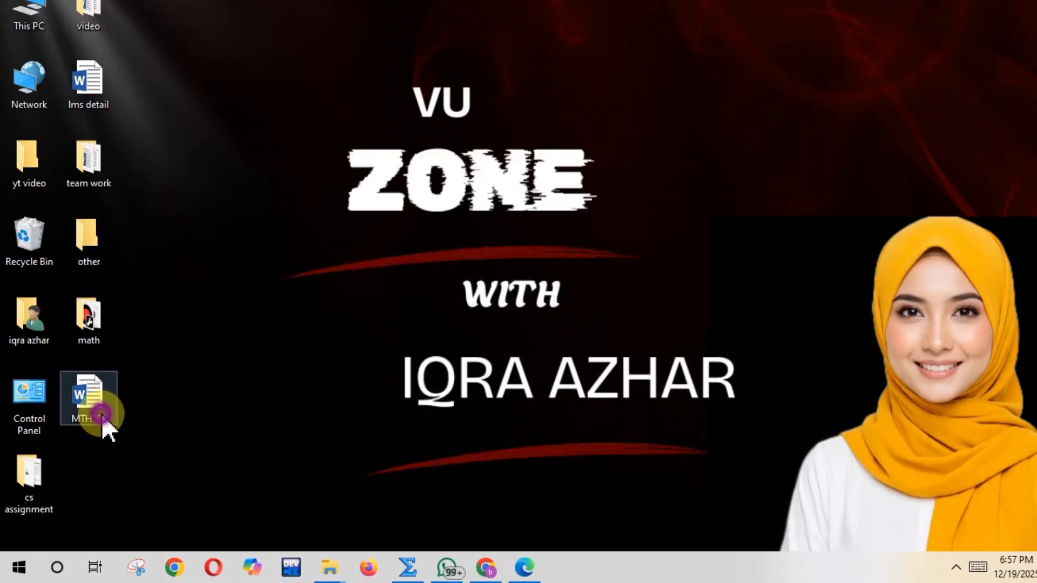
double_click(101, 414)
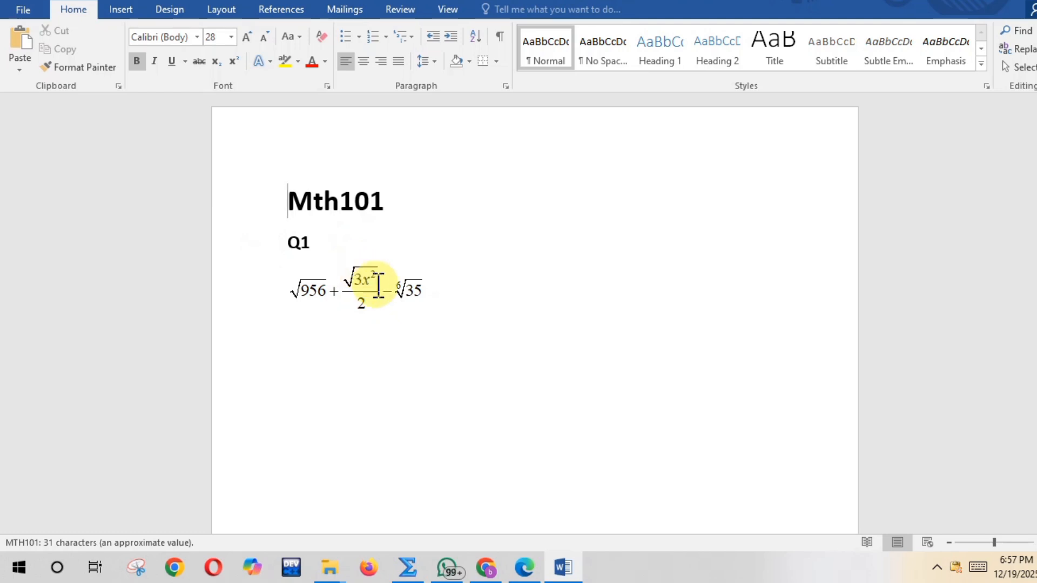
Step: Switch back to MathType and delete the whole selected root expression
double_click(389, 305)
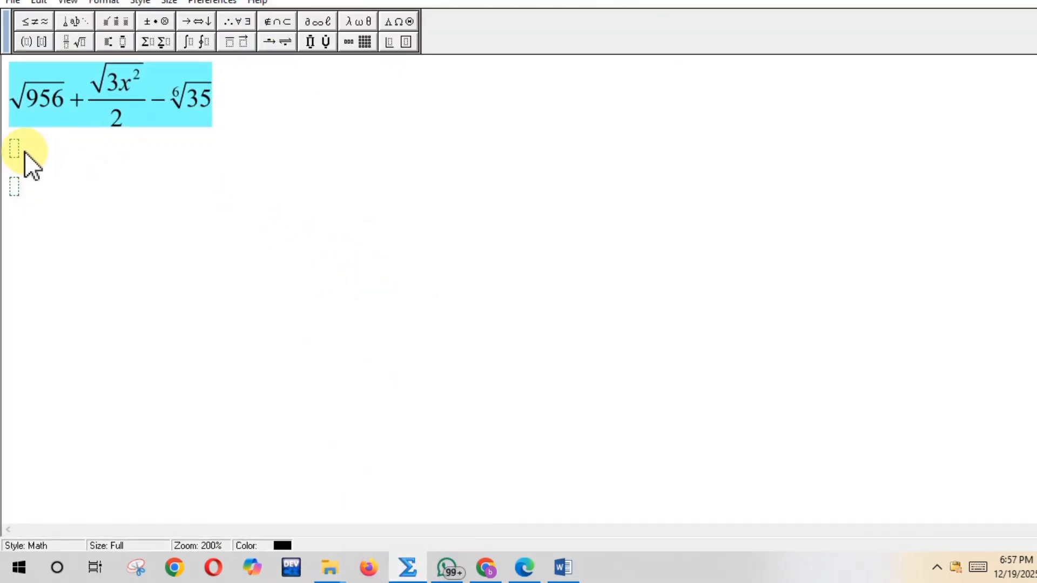
key(Delete)
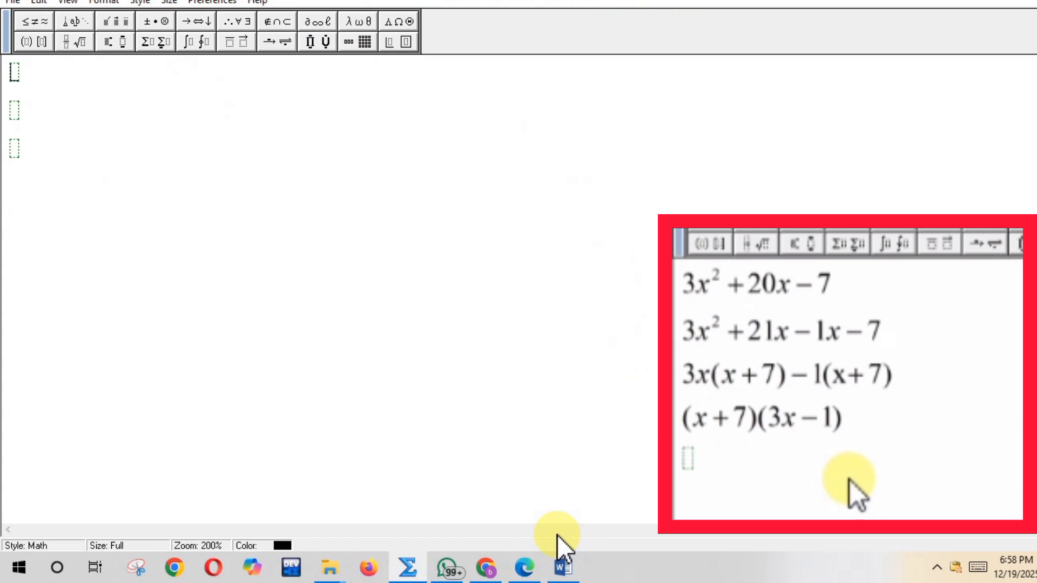
Step: Write 3x² + 20 − 7 on the first line, using a superscript template for the exponent
text(3x)
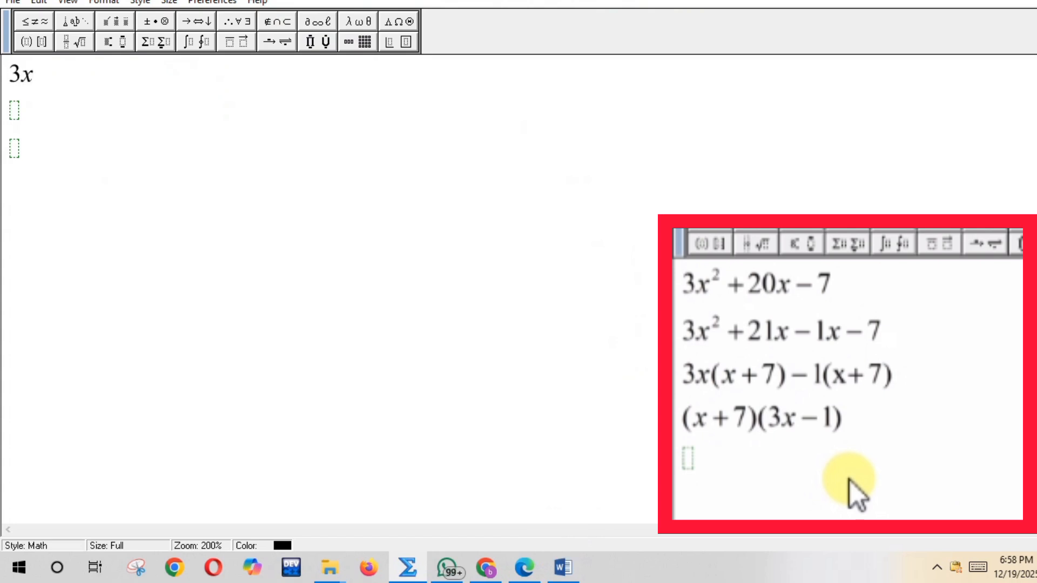
click(111, 43)
click(107, 58)
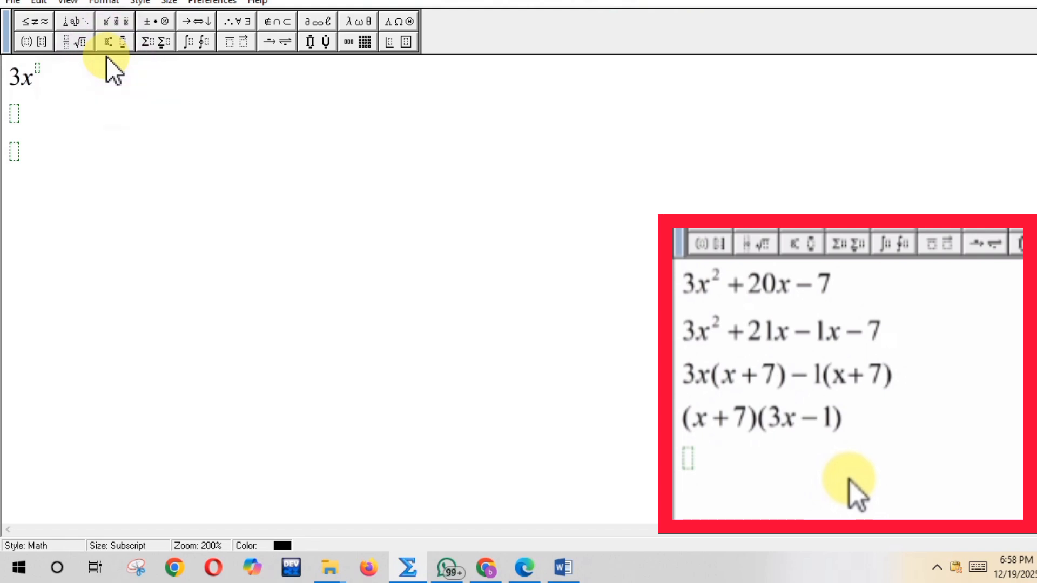
text(2)
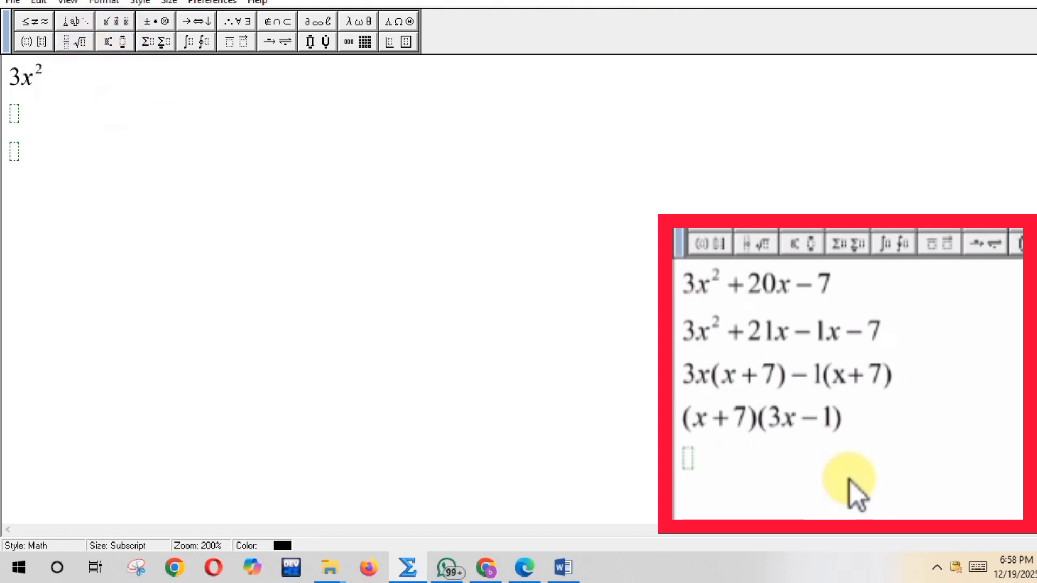
click(65, 97)
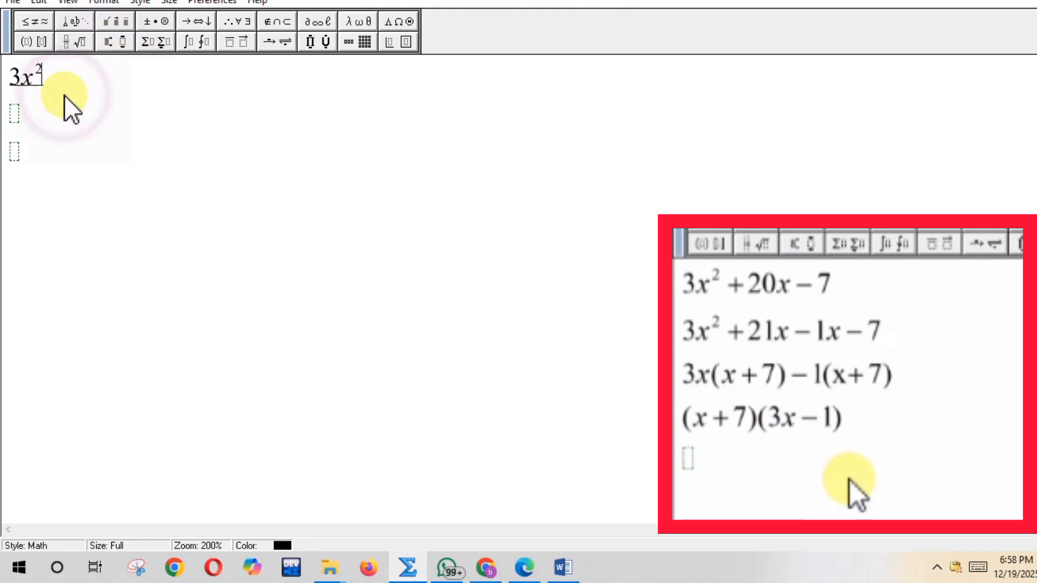
text(=)
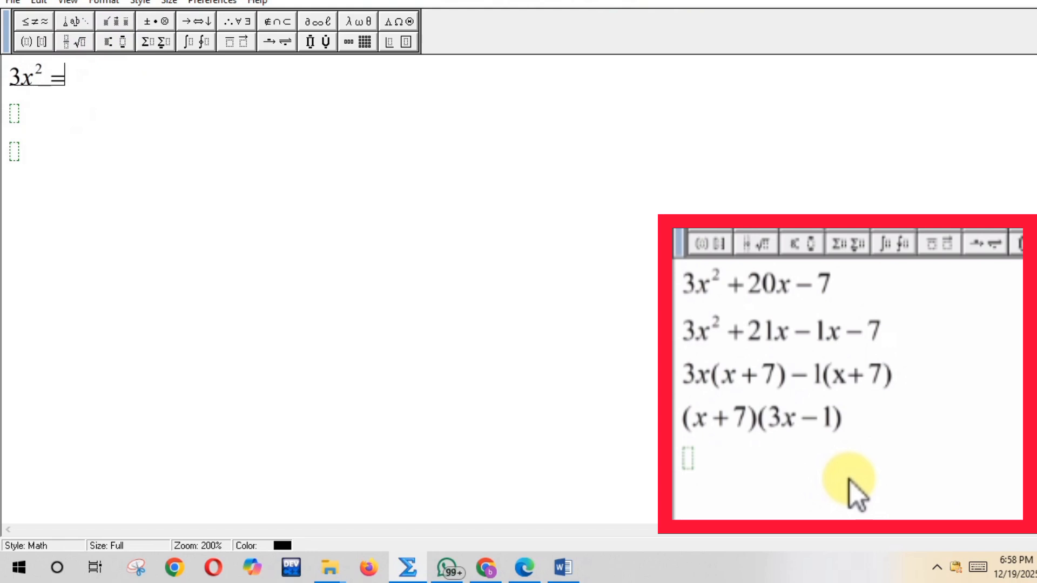
key(BackSpace)
text(+20 − 7)
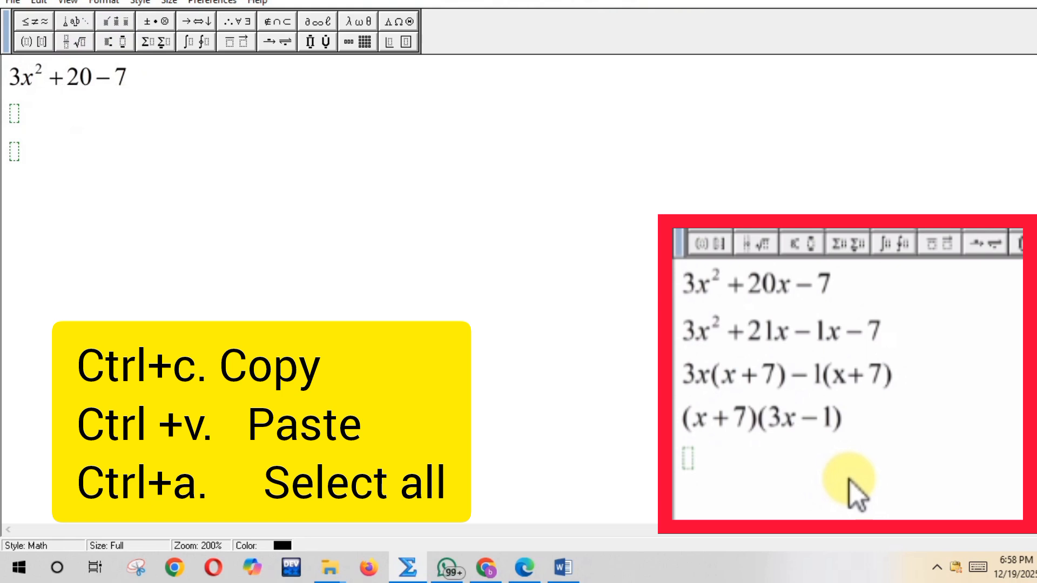
Step: Copy the first-line expression and paste the duplicate into the empty line below it
drag(12, 75, 115, 87)
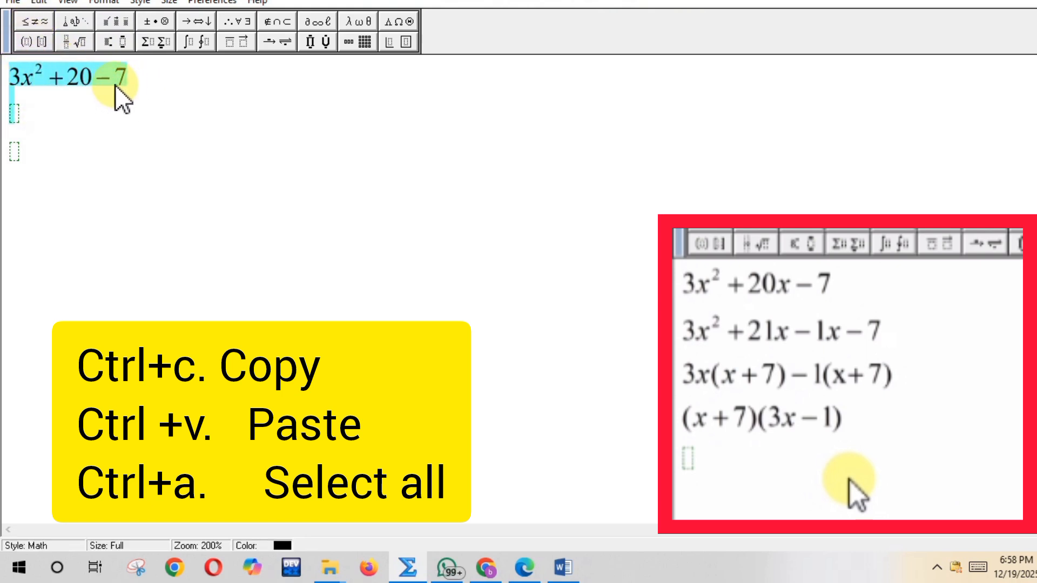
right_click(116, 87)
click(151, 104)
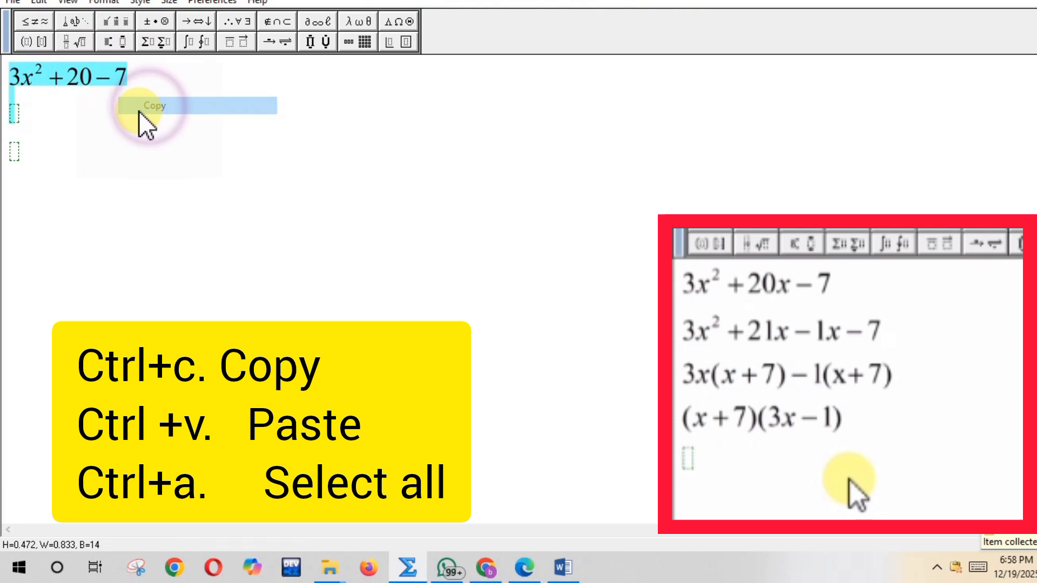
click(17, 112)
right_click(18, 114)
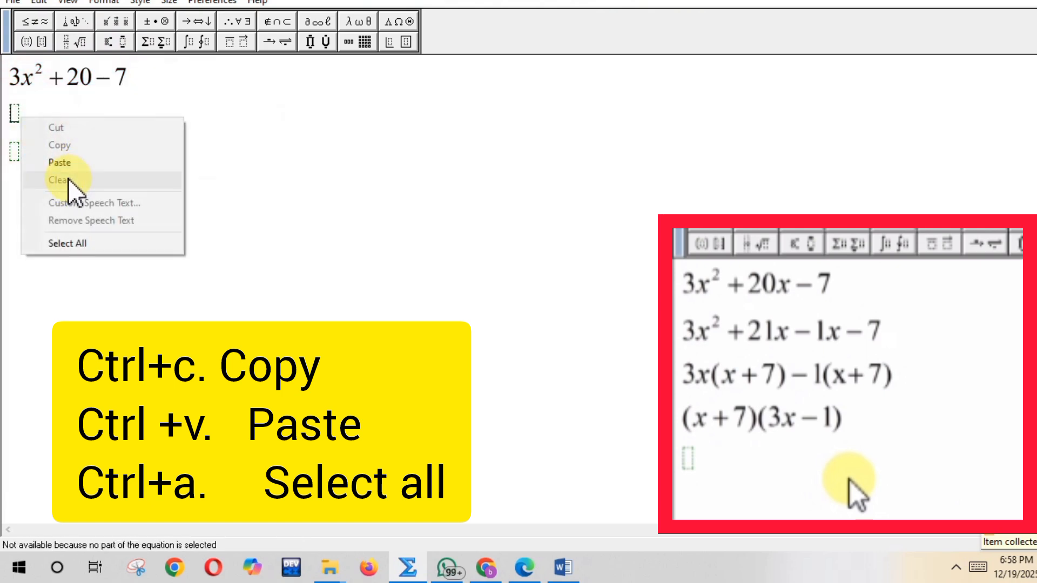
click(62, 163)
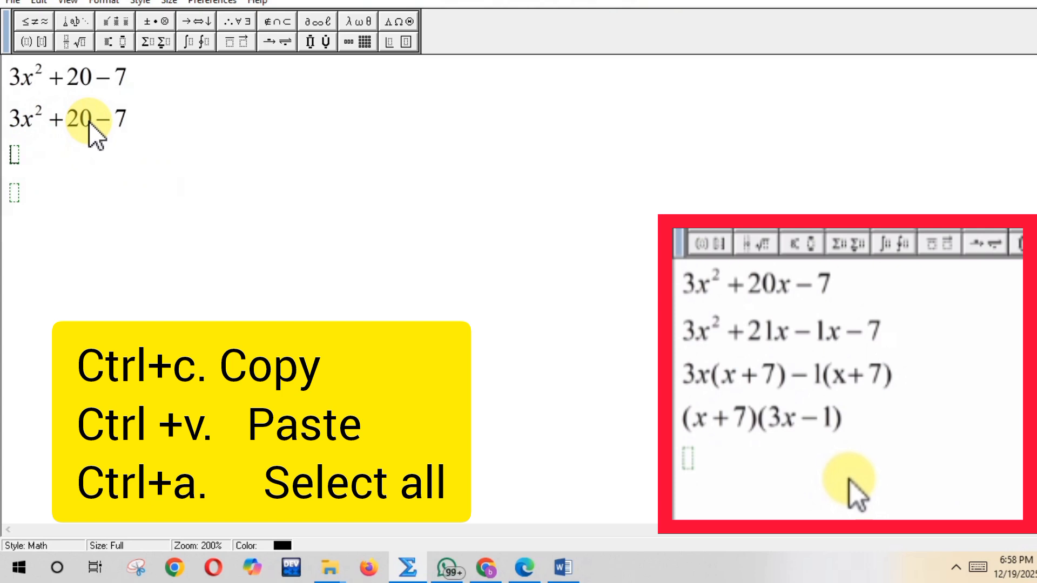
Step: Insert x after 20 in the first line and change the second line to 3x² + 21x − 1x − 7
click(91, 78)
text(x)
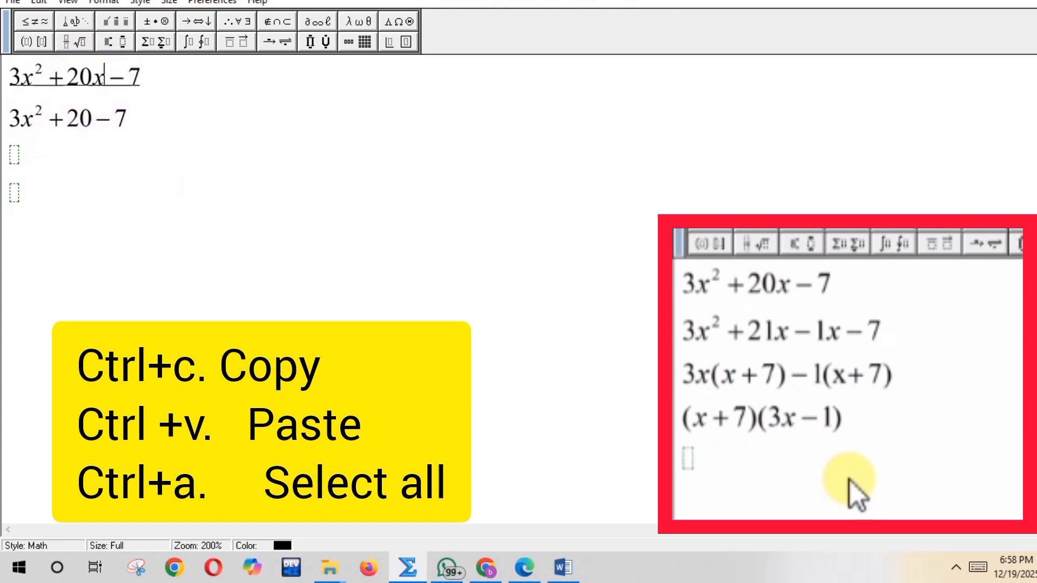
click(92, 118)
key(BackSpace)
text(1x − 1x)
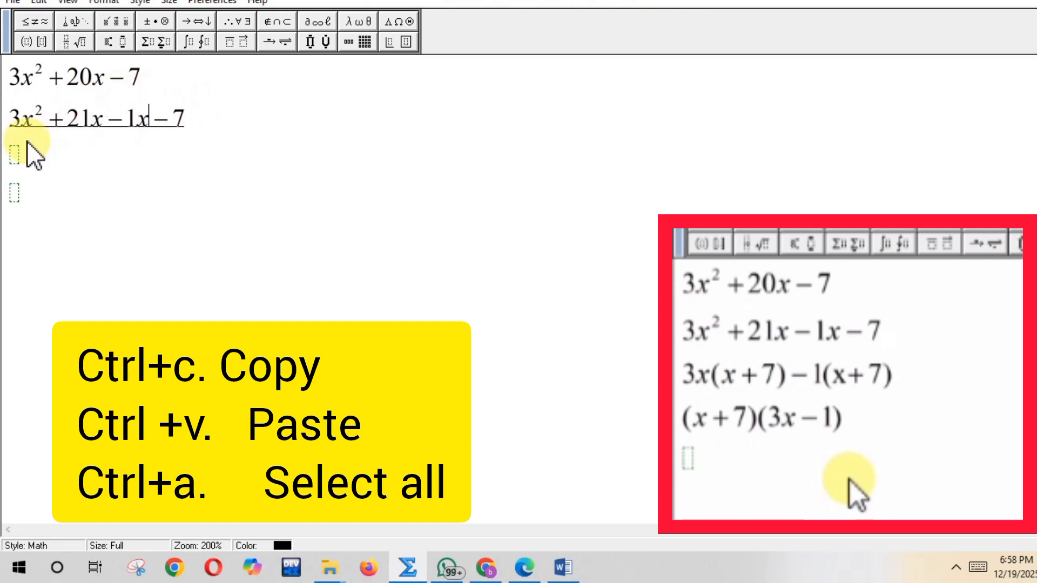
Step: Copy the whole second line of the factorisation
drag(10, 120, 192, 139)
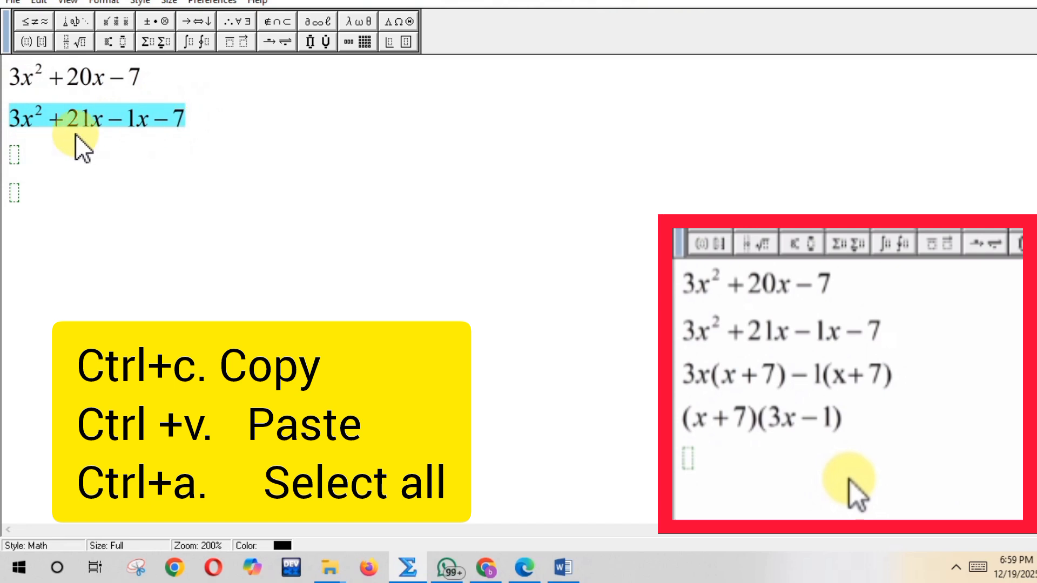
right_click(59, 127)
click(76, 149)
click(31, 141)
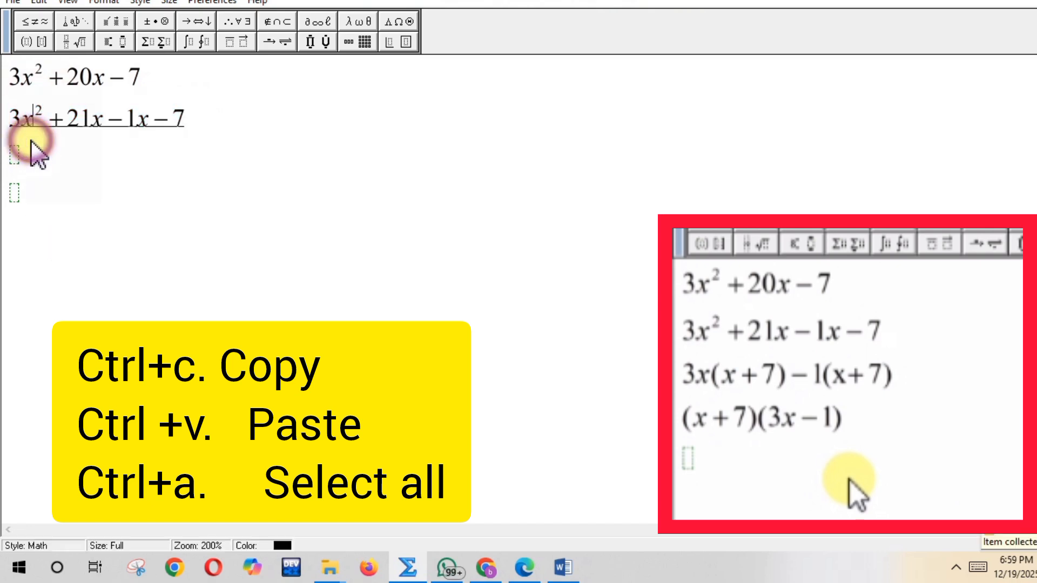
Step: Write 3x(x + 7) − 1(x + 7) on the third line
click(21, 152)
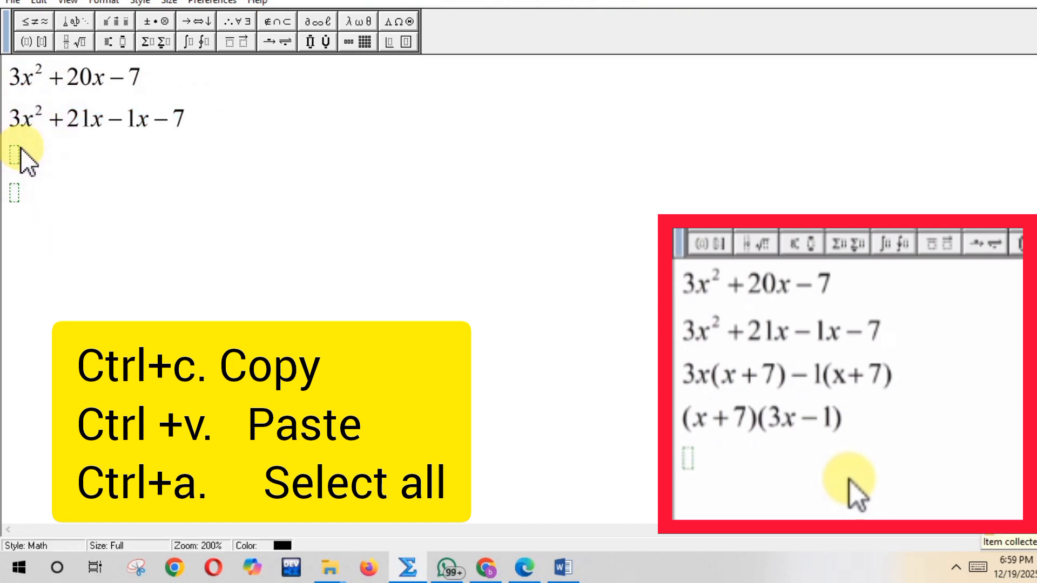
text(3x()
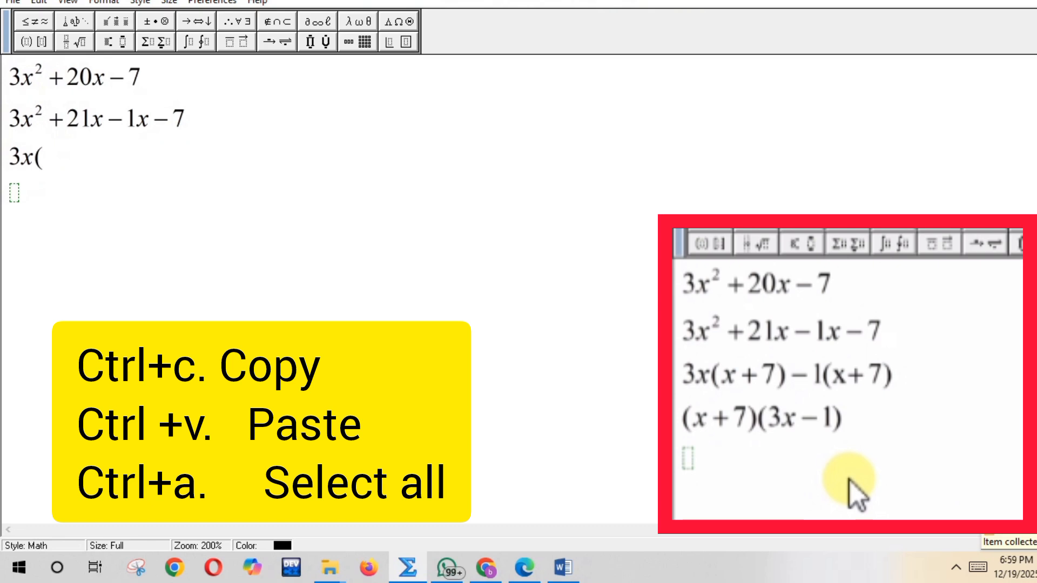
text(x)
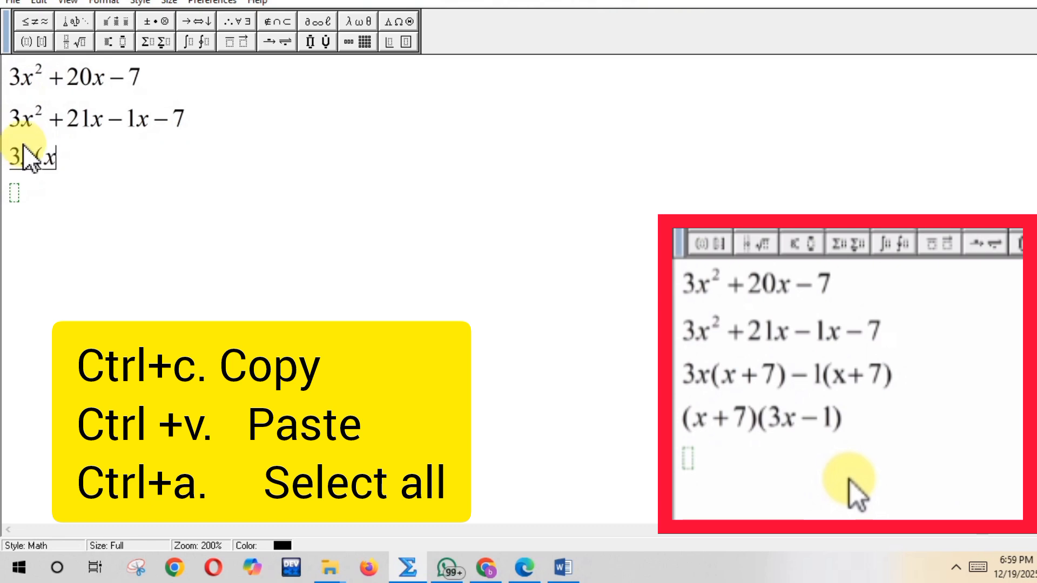
text(+7)−)
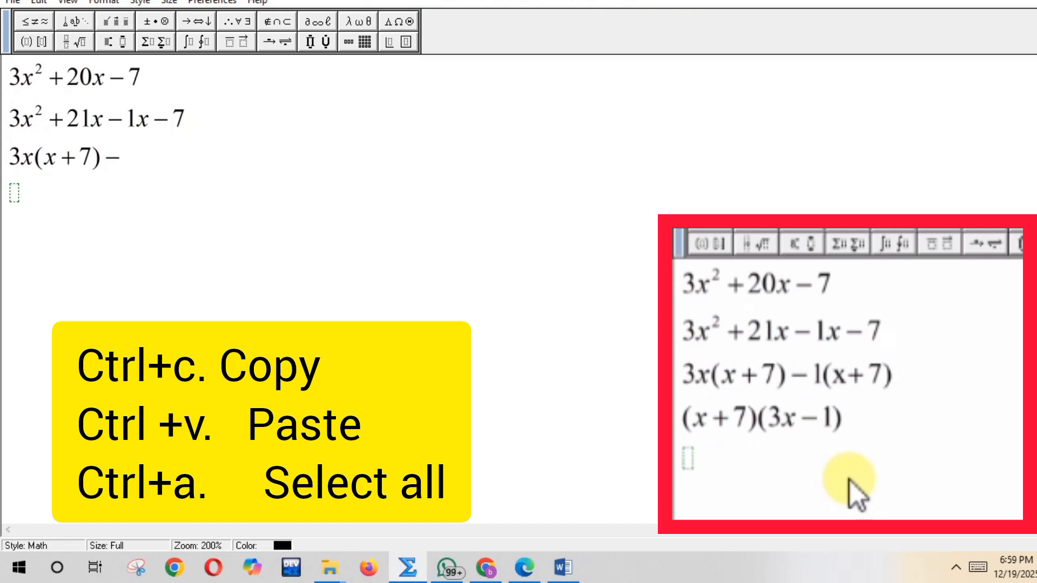
text()-1(x)
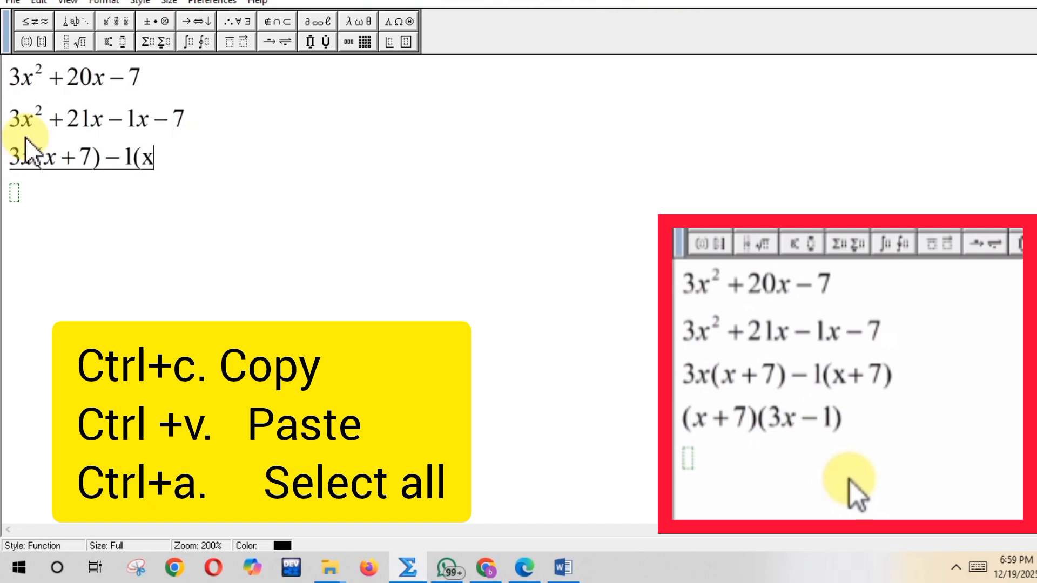
text(+7)
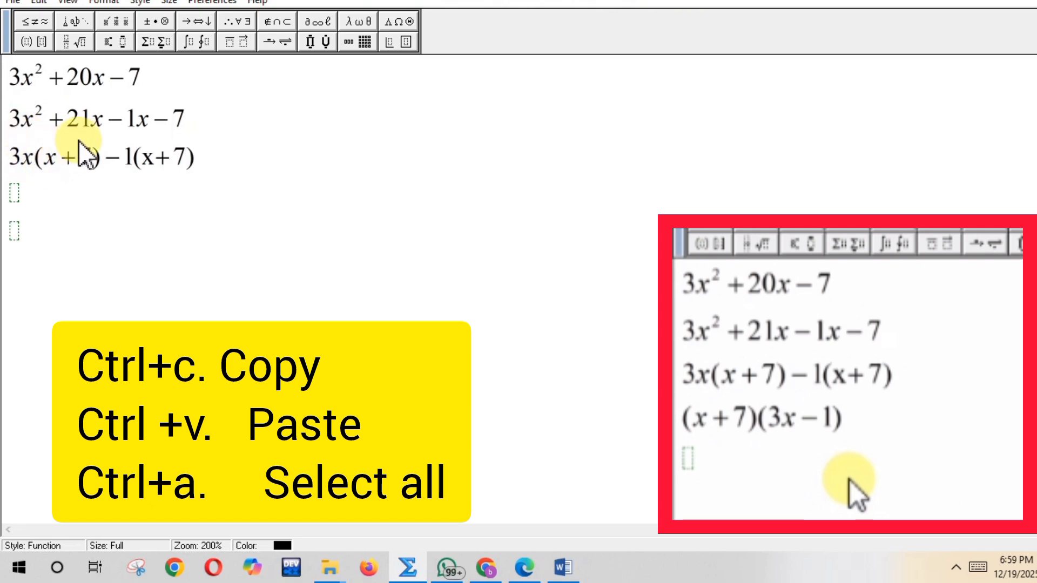
Step: Copy the first (x + 7) bracket from the third line and paste it into the fourth line
click(37, 152)
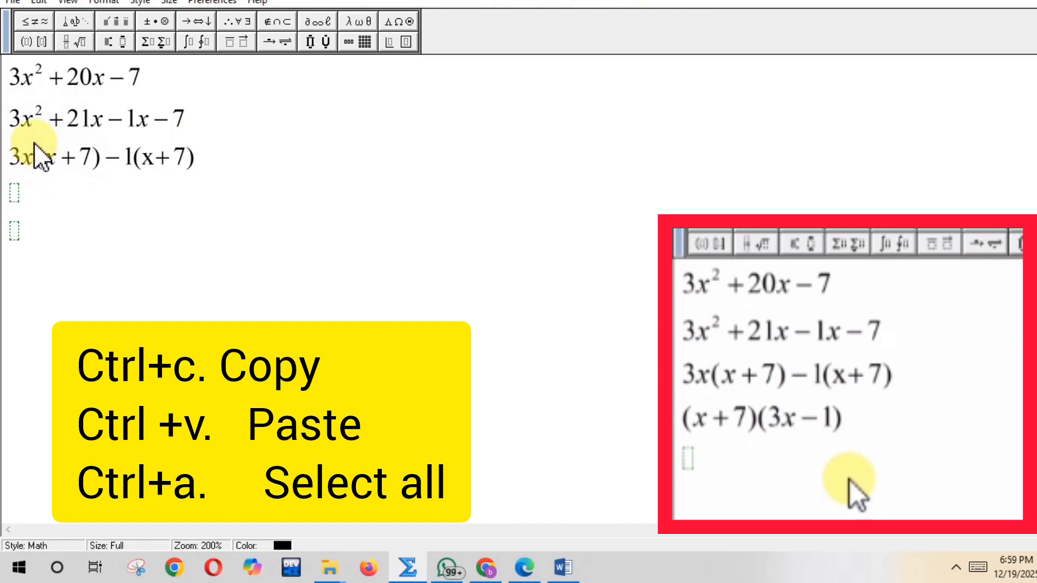
drag(35, 148, 99, 166)
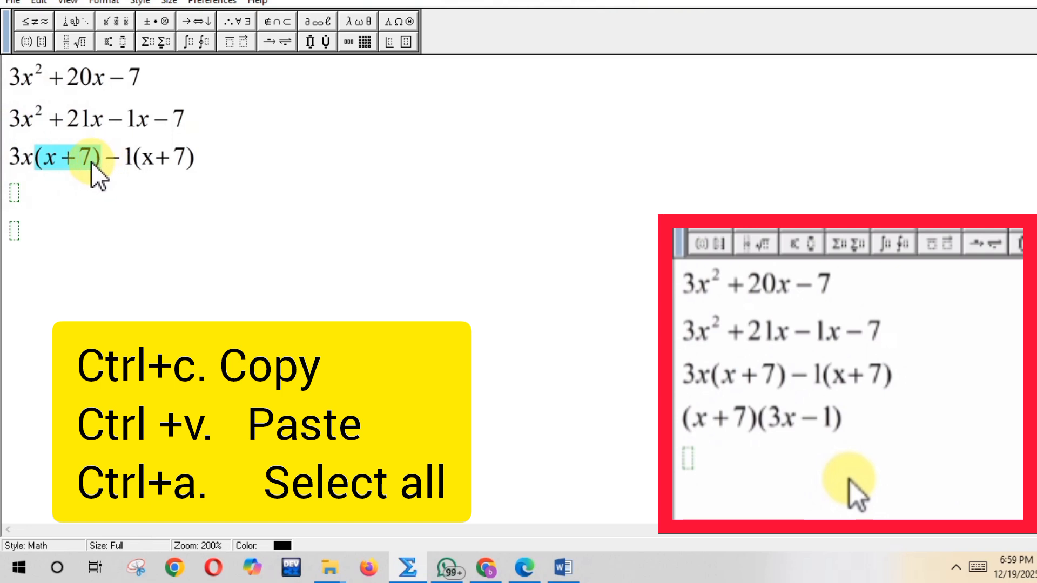
right_click(93, 164)
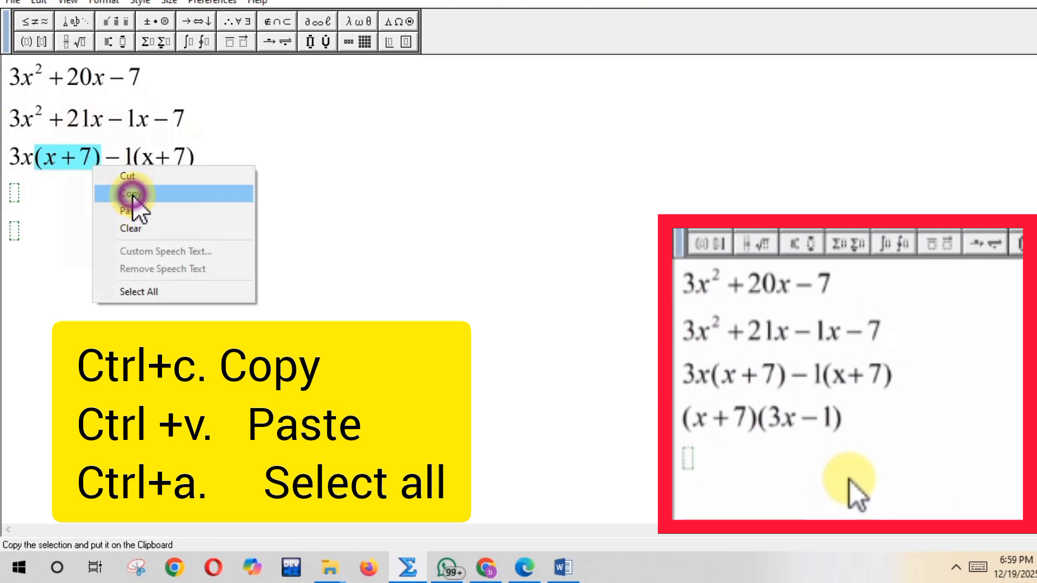
click(133, 195)
click(13, 192)
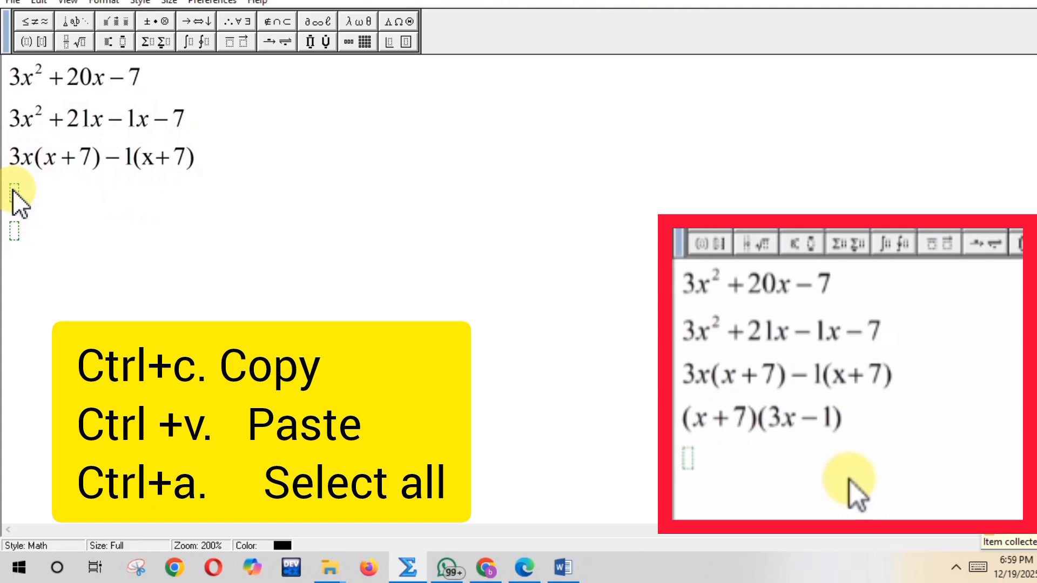
right_click(14, 193)
click(55, 237)
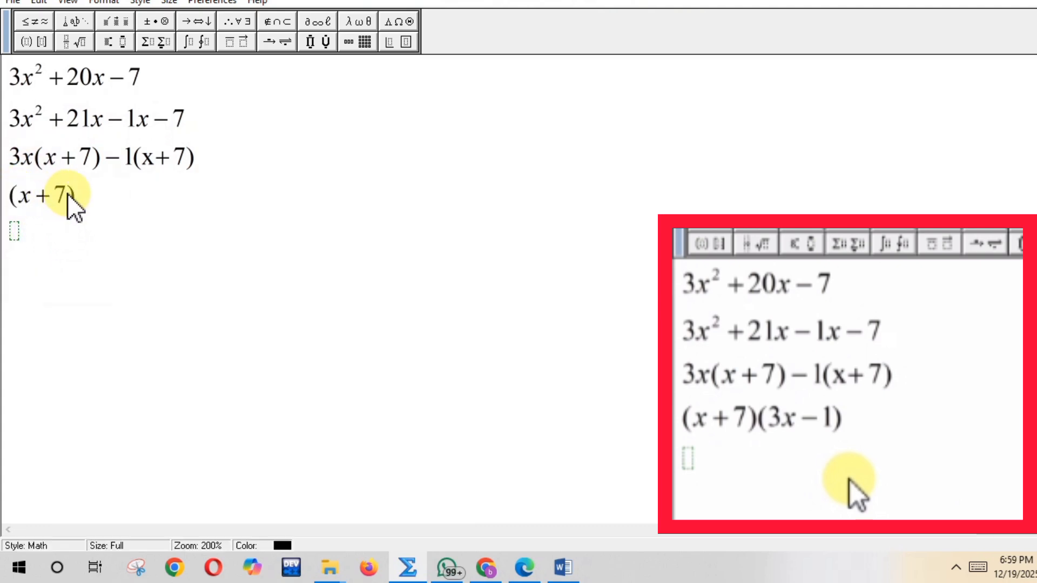
Step: Complete the fourth line with the factor (3x − 1), copying its 3x term from the third line
text(()
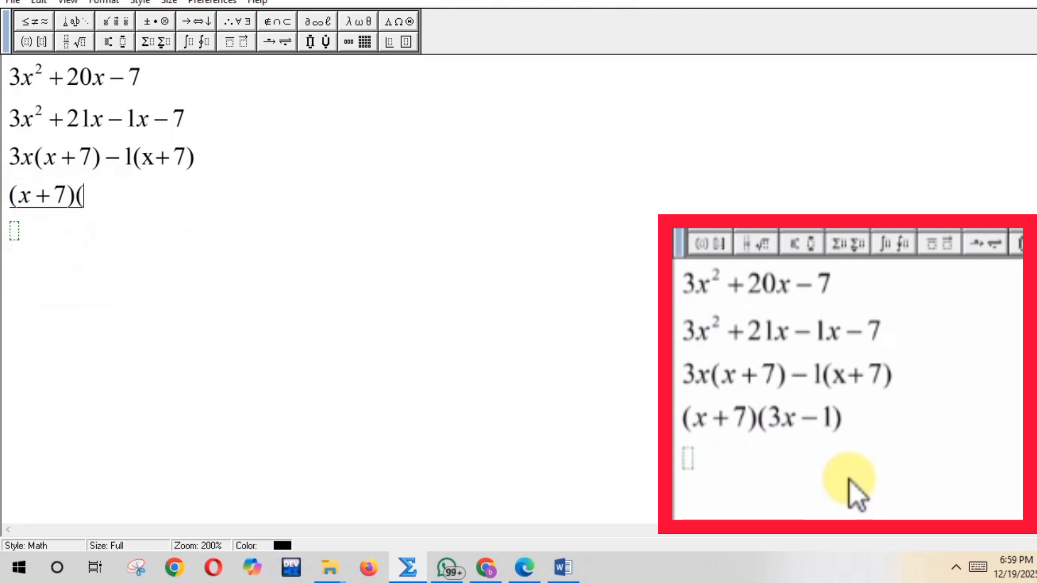
drag(13, 157, 30, 168)
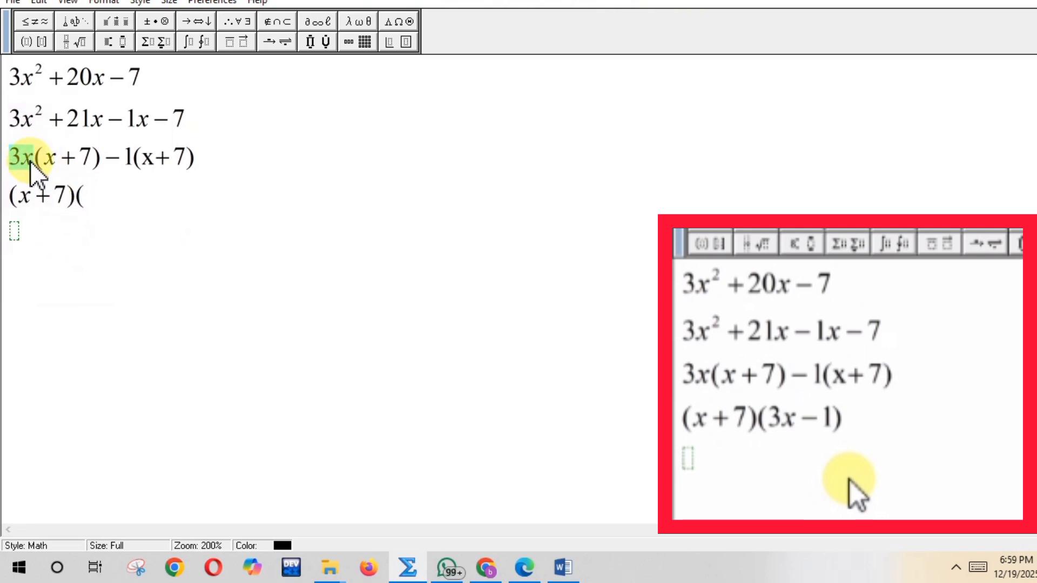
right_click(31, 172)
click(70, 189)
click(86, 200)
right_click(93, 208)
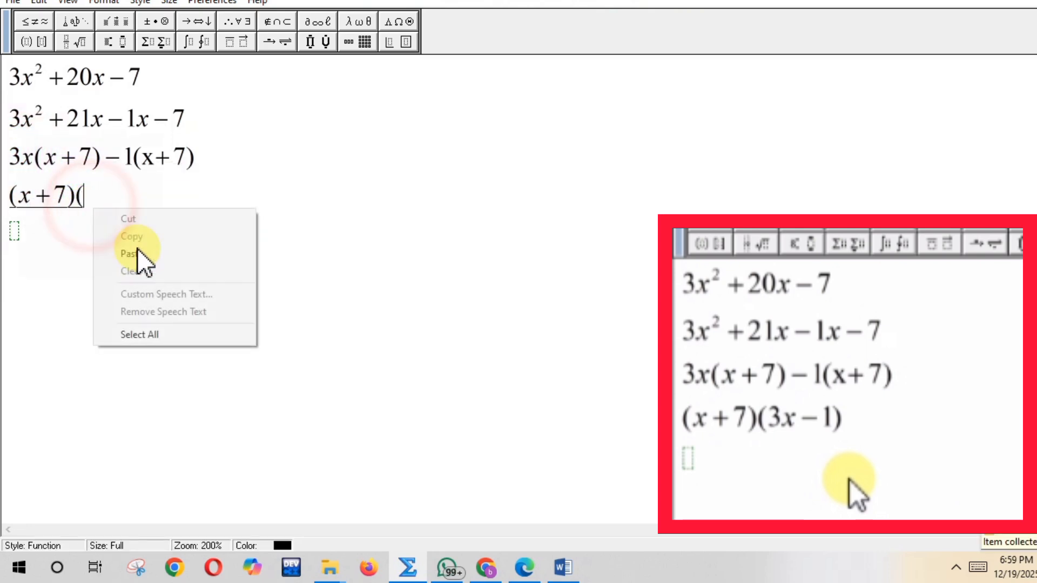
click(141, 254)
text(-)
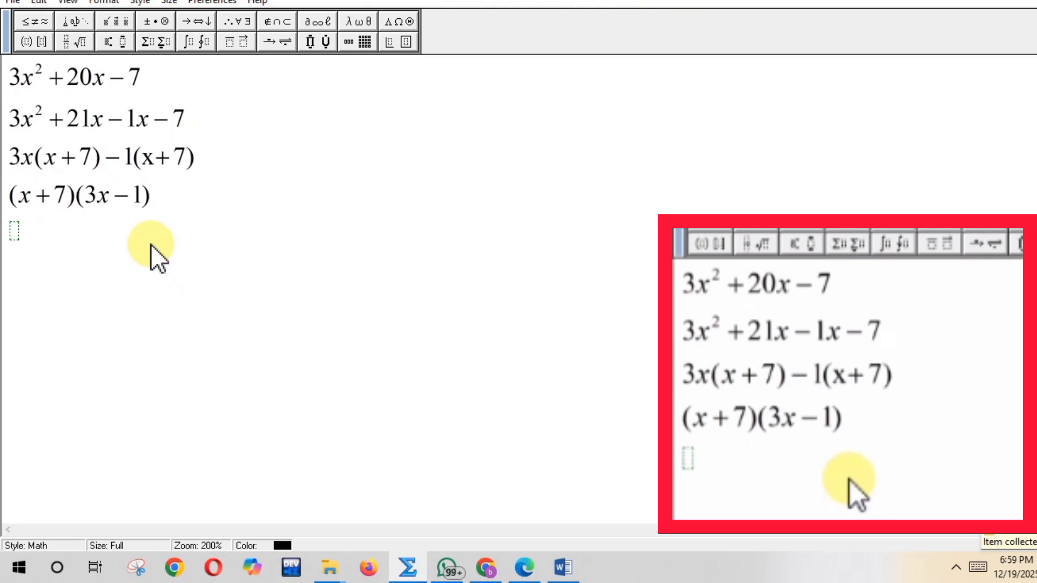
Step: Cut all four lines of the factorisation and paste them into the Word document below the root expression
drag(6, 70, 149, 196)
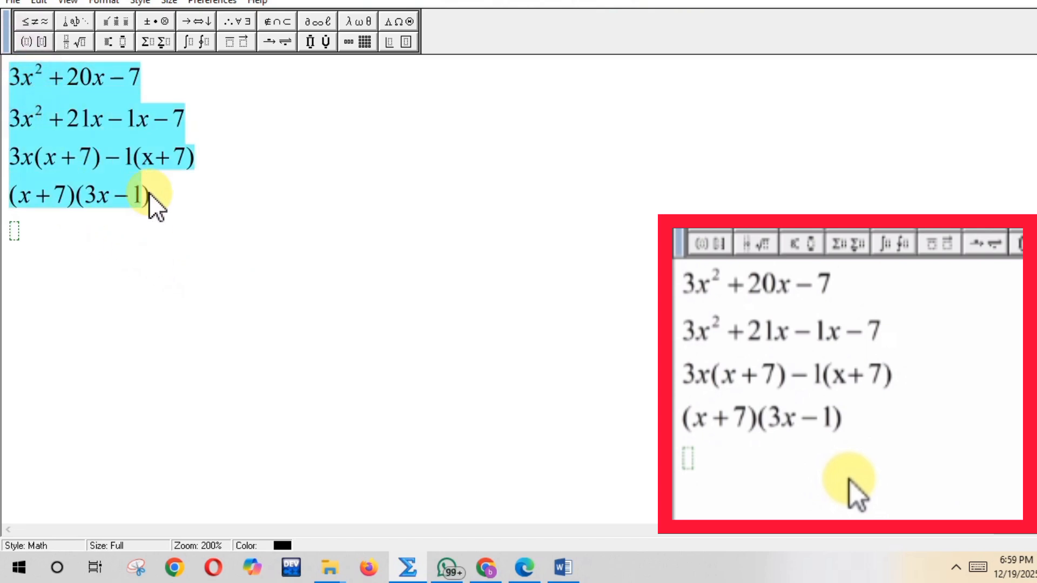
right_click(106, 158)
click(127, 164)
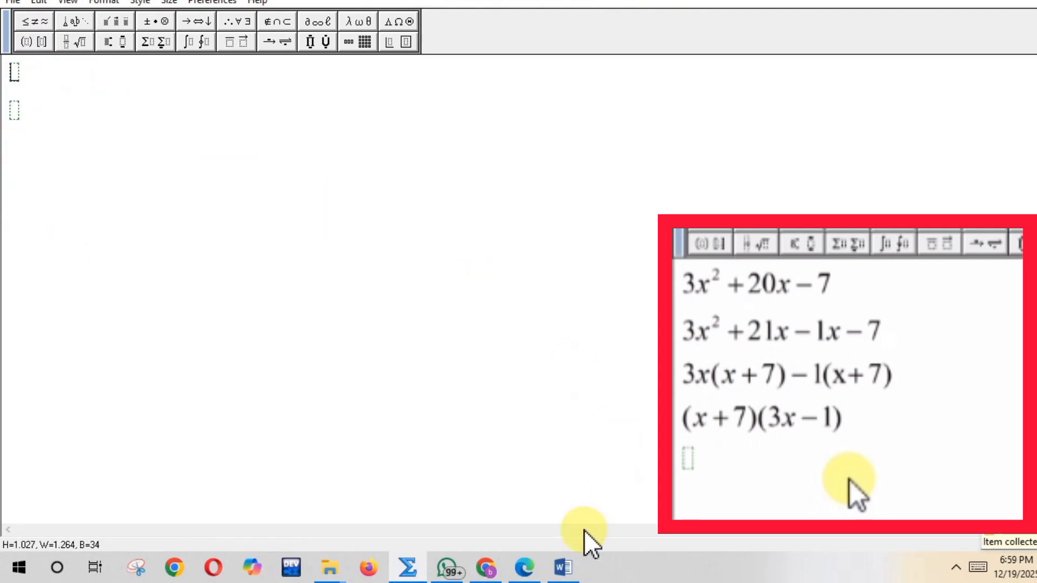
click(564, 570)
right_click(326, 368)
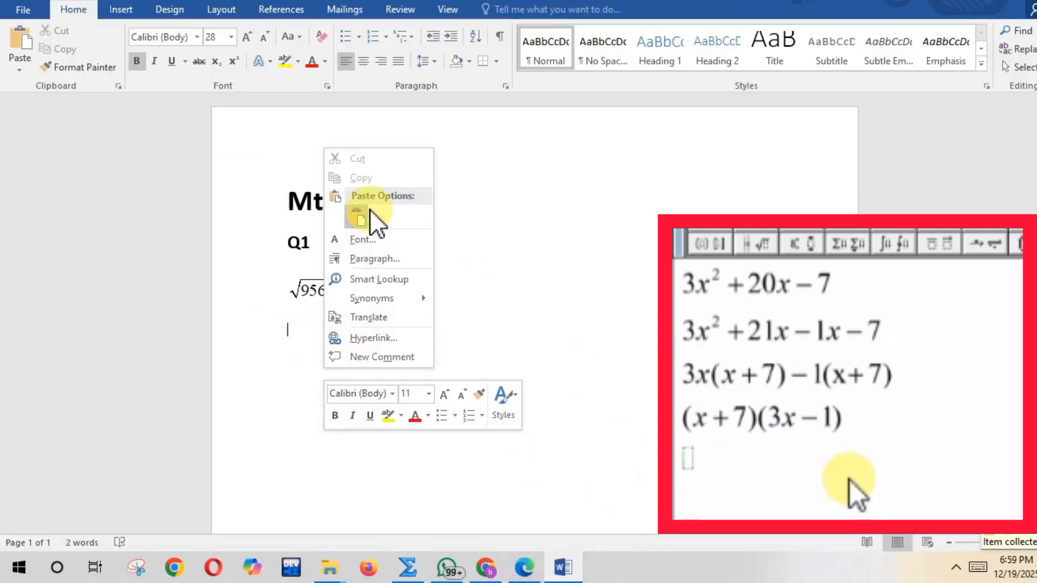
click(360, 220)
click(554, 302)
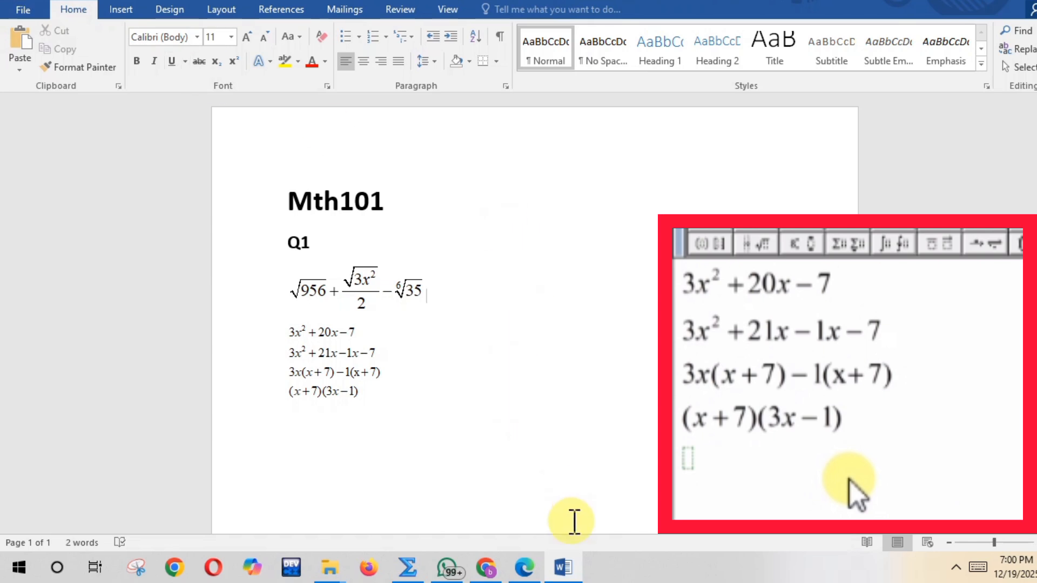
Step: Switch back to MathType and bring the four factorisation lines back into the empty equation area
click(408, 567)
click(331, 241)
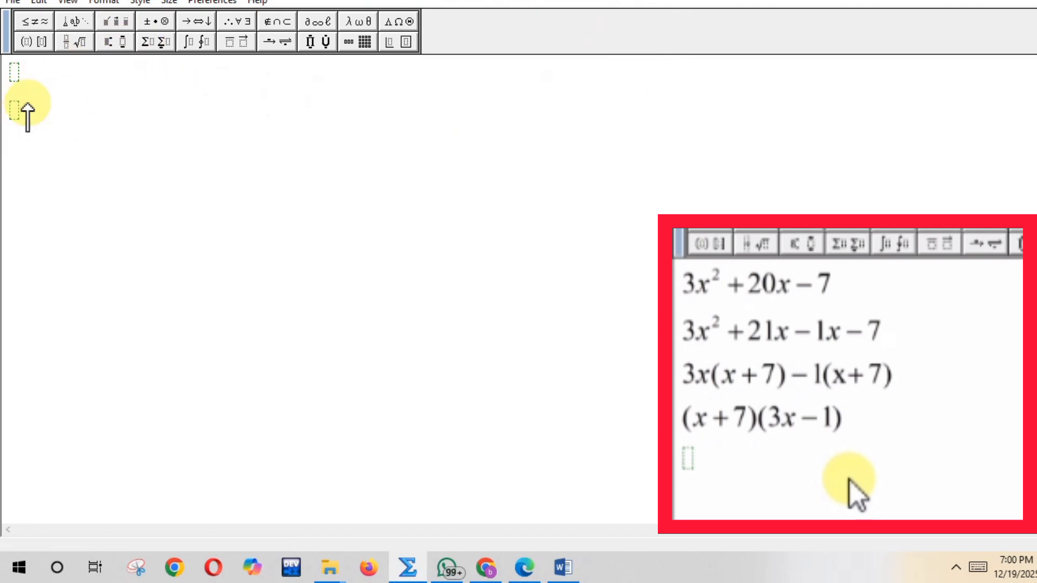
key(ctrl+v)
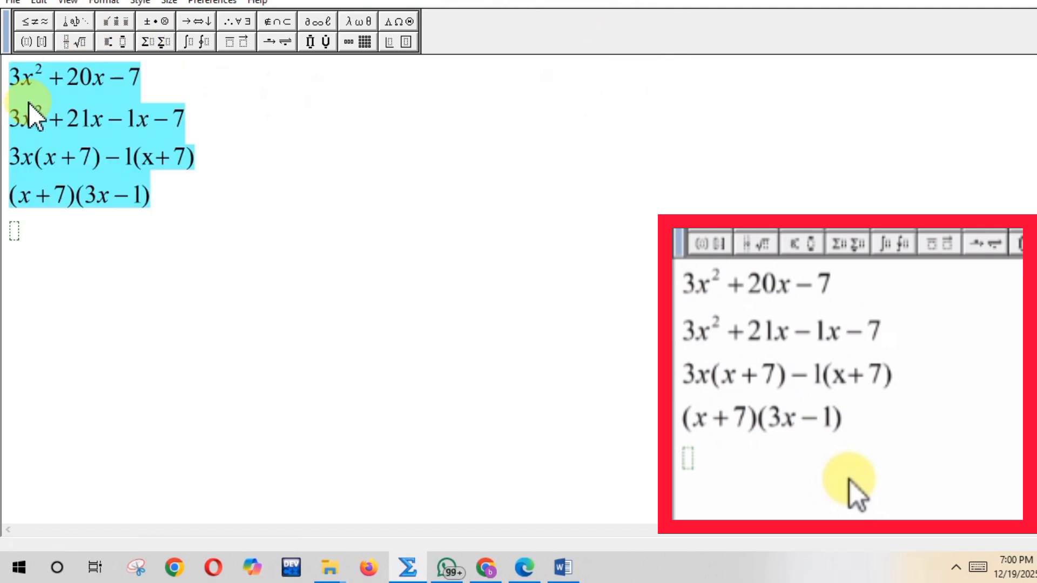
Step: Delete all four factorisation lines to clear the equation area
click(159, 217)
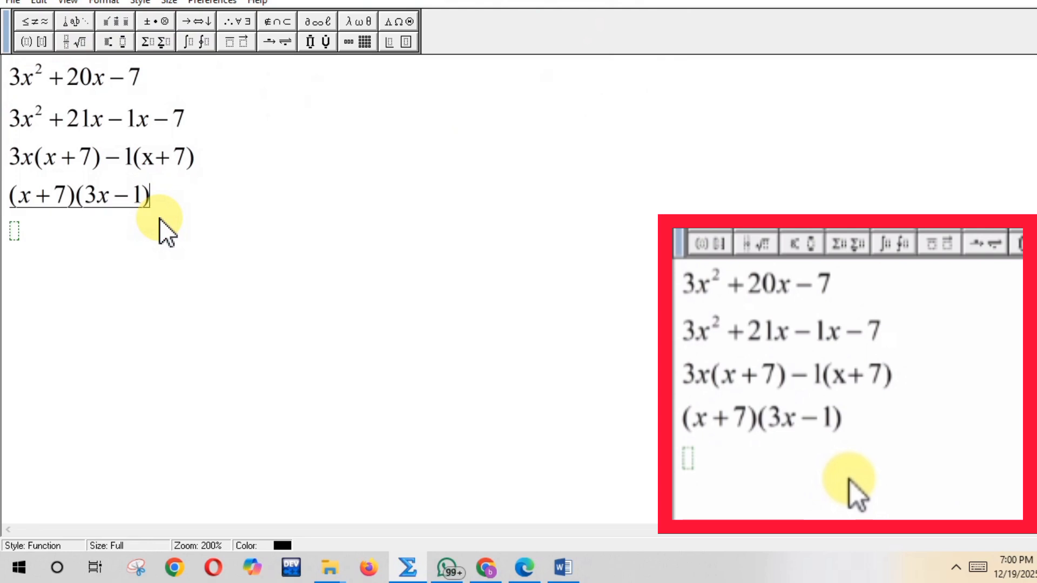
key(ctrl+a)
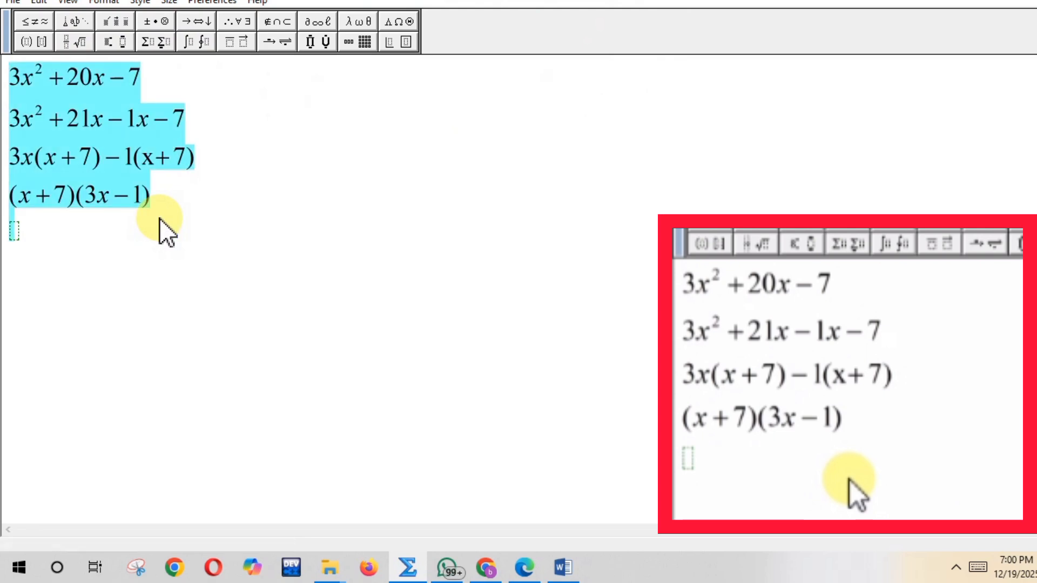
key(Delete)
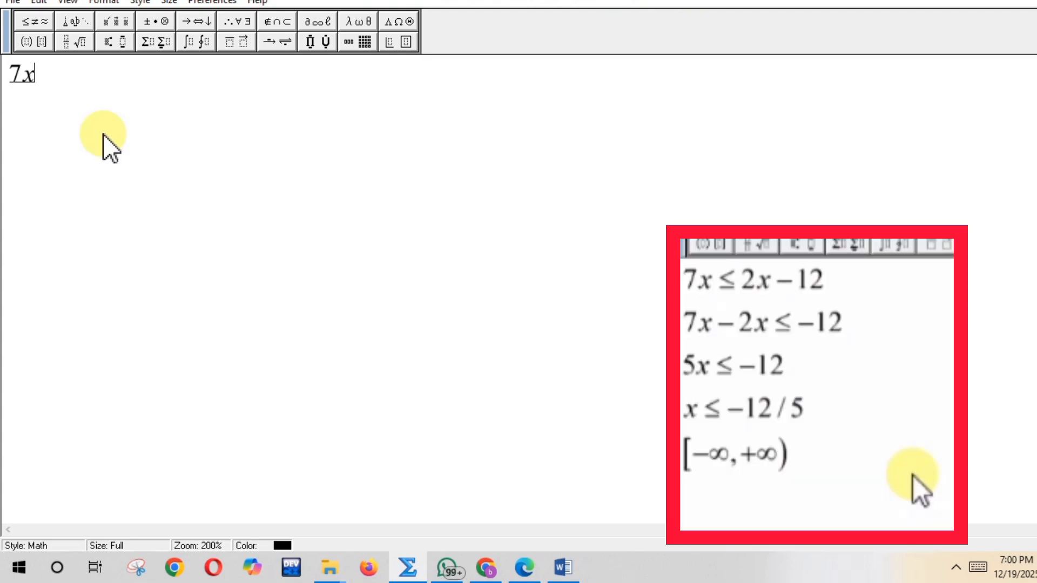
Step: Write the inequality 7x ≤ 2x − 12 as the first line of the equation area
click(45, 27)
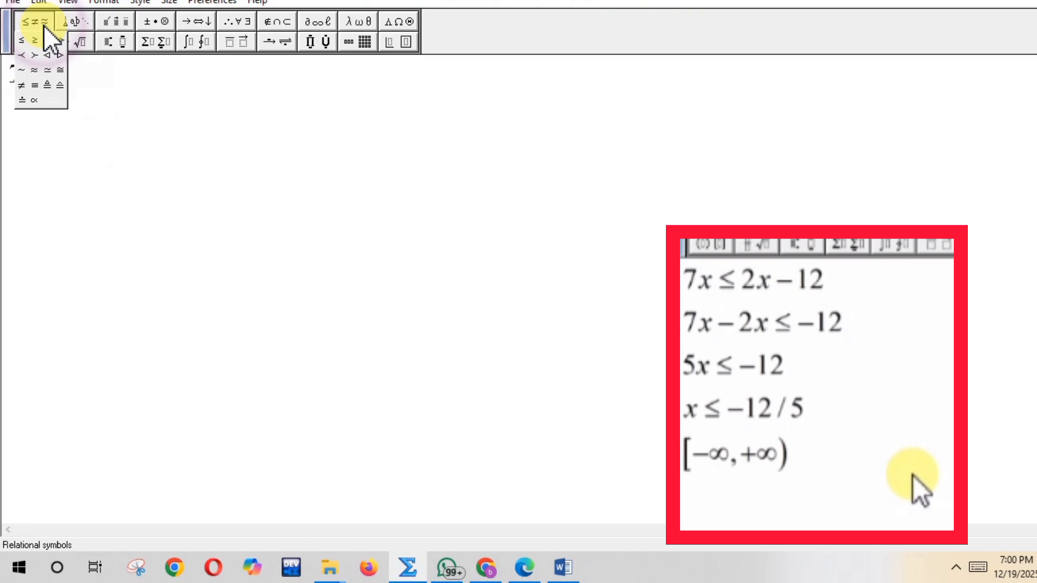
click(22, 40)
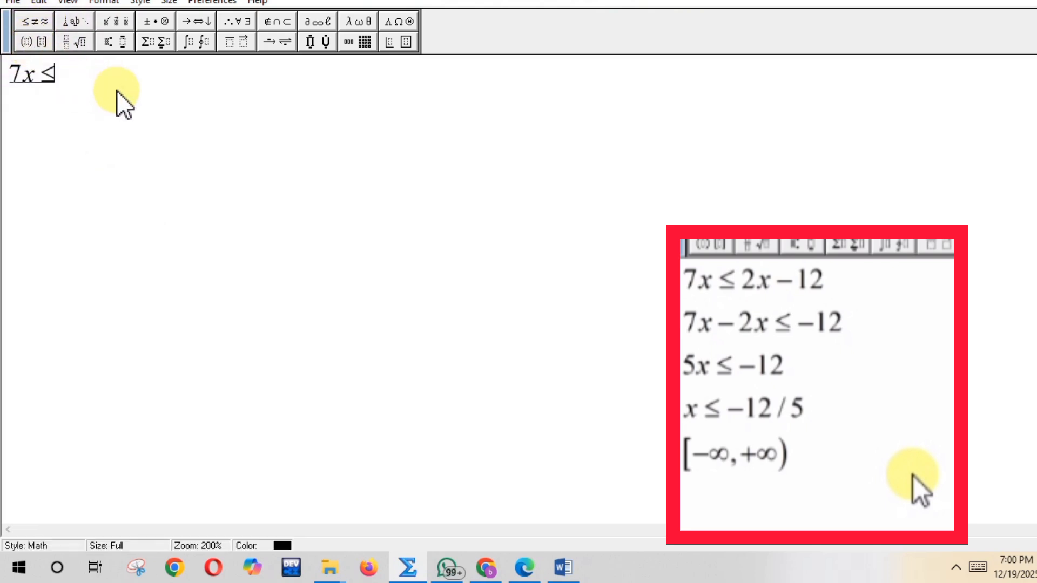
text(2x − 12)
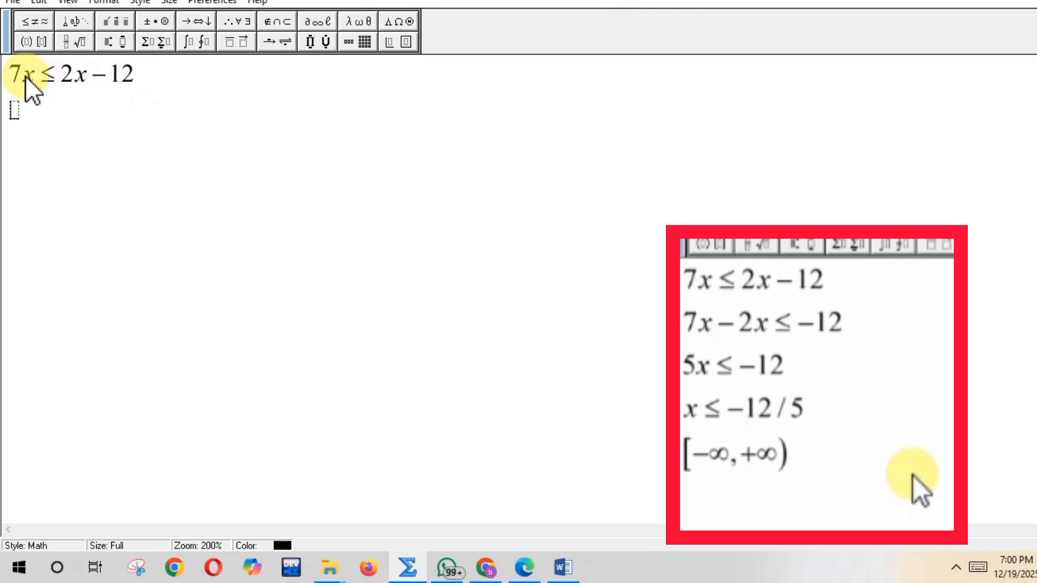
Step: Copy the inequality 7x ≤ 2x − 12 from the first line and paste it into the empty second line
drag(11, 74, 125, 69)
right_click(121, 76)
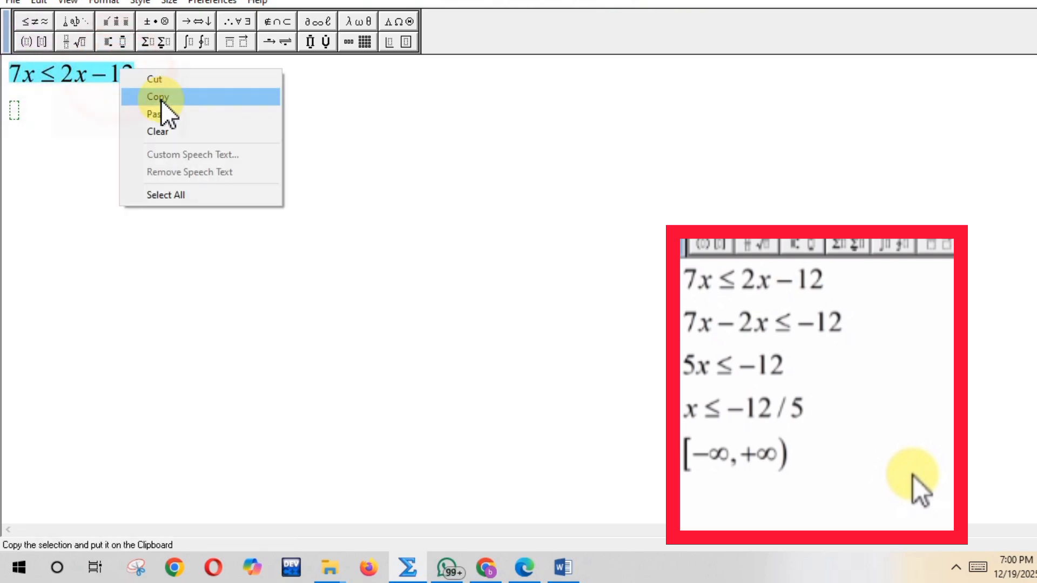
click(160, 97)
click(16, 112)
right_click(16, 113)
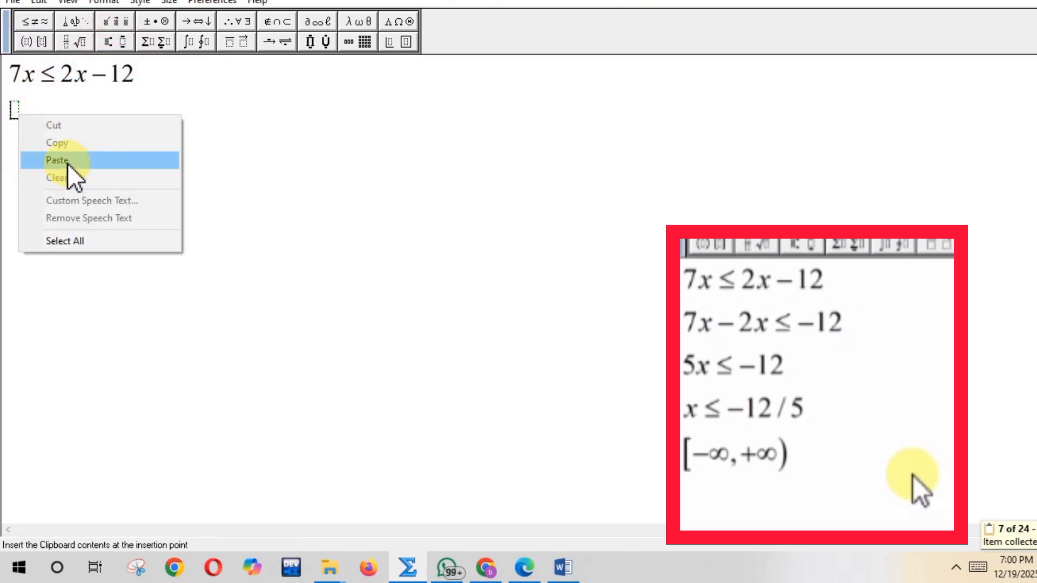
click(65, 161)
Step: Move the 2x term in the second line to the other side with a minus sign, making 7x − 2x ≤ −12
drag(81, 115, 63, 112)
right_click(74, 114)
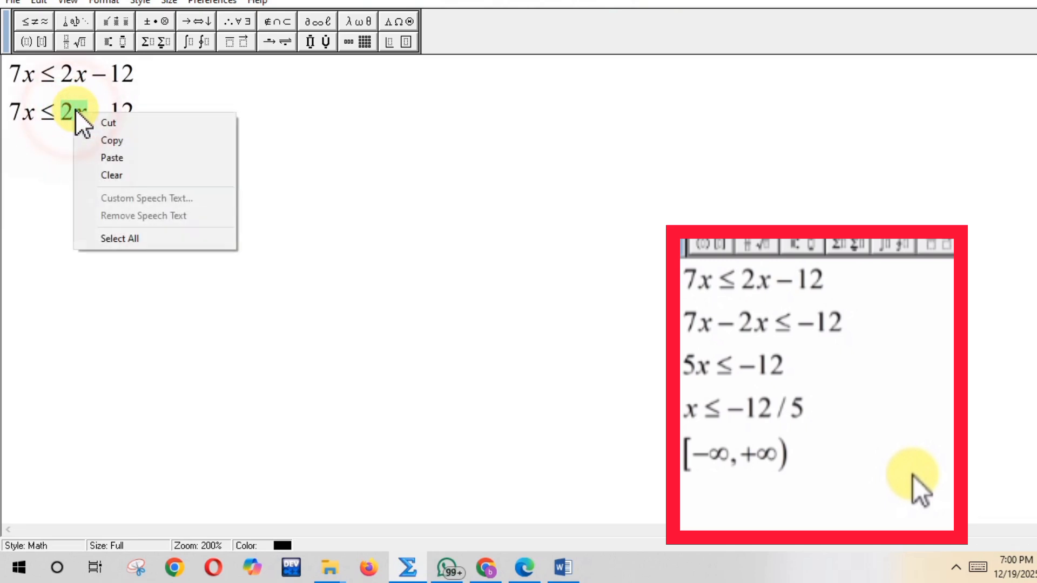
click(107, 124)
click(35, 112)
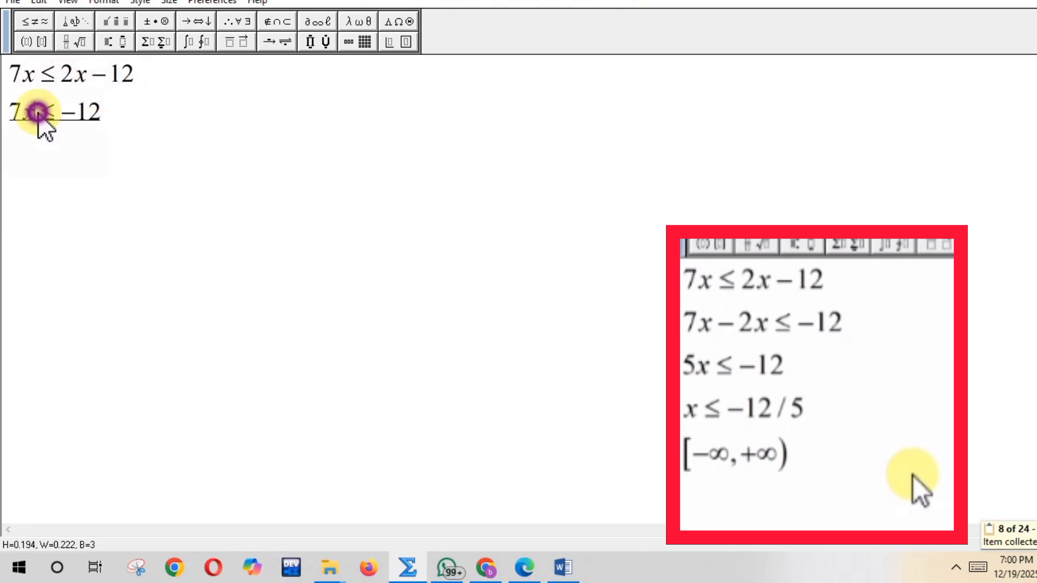
text(-)
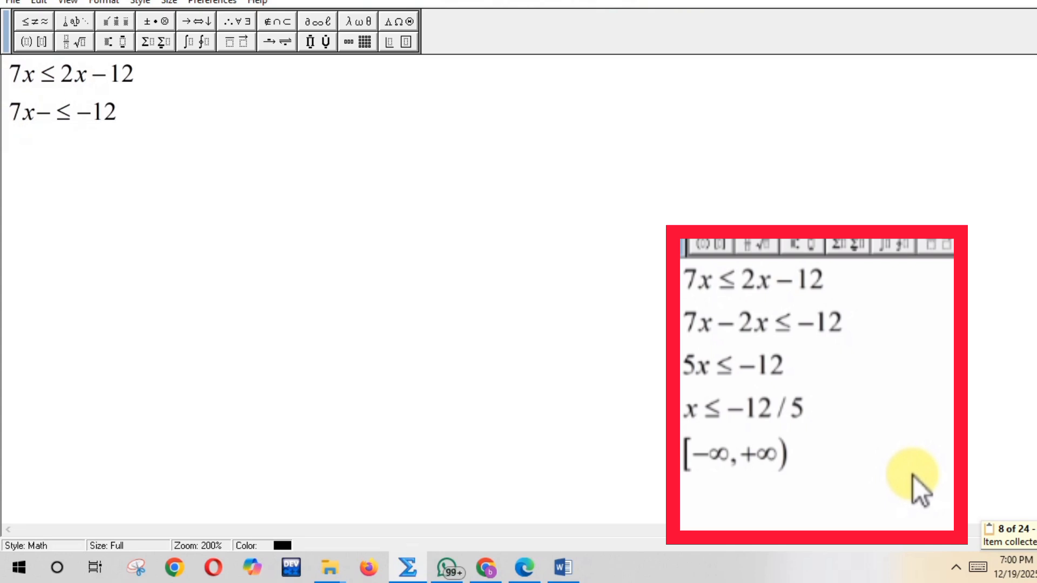
key(ctrl+v)
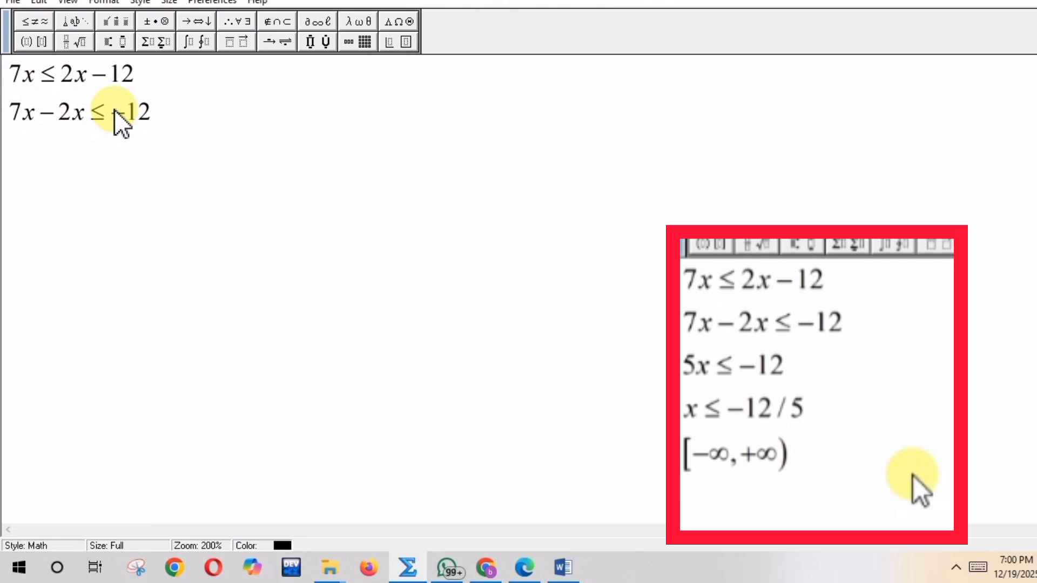
Step: Add a third line and paste a copy of 7x − 2x ≤ −12 into it
click(157, 117)
key(Return)
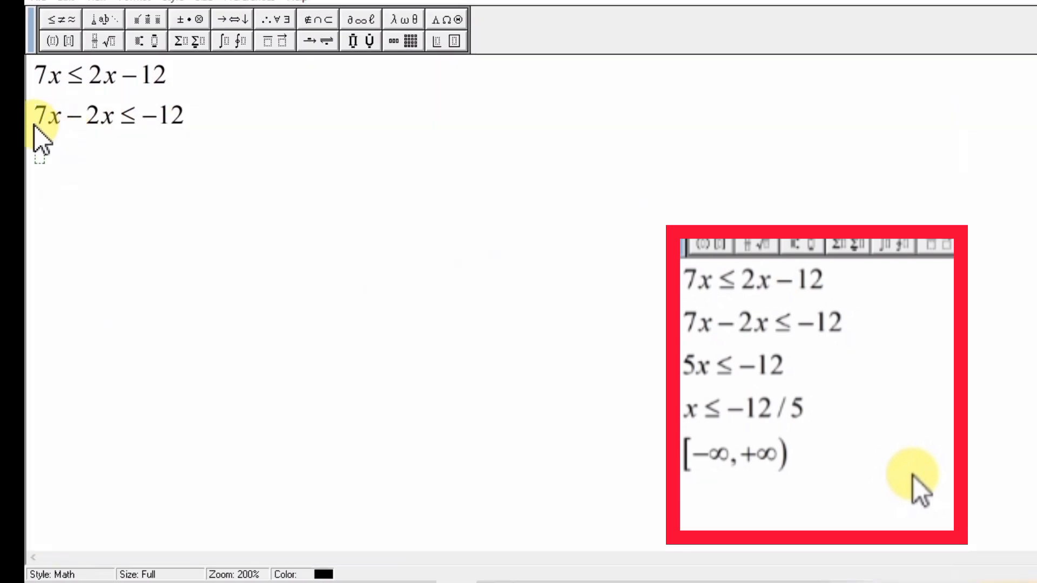
drag(36, 127, 185, 132)
right_click(181, 120)
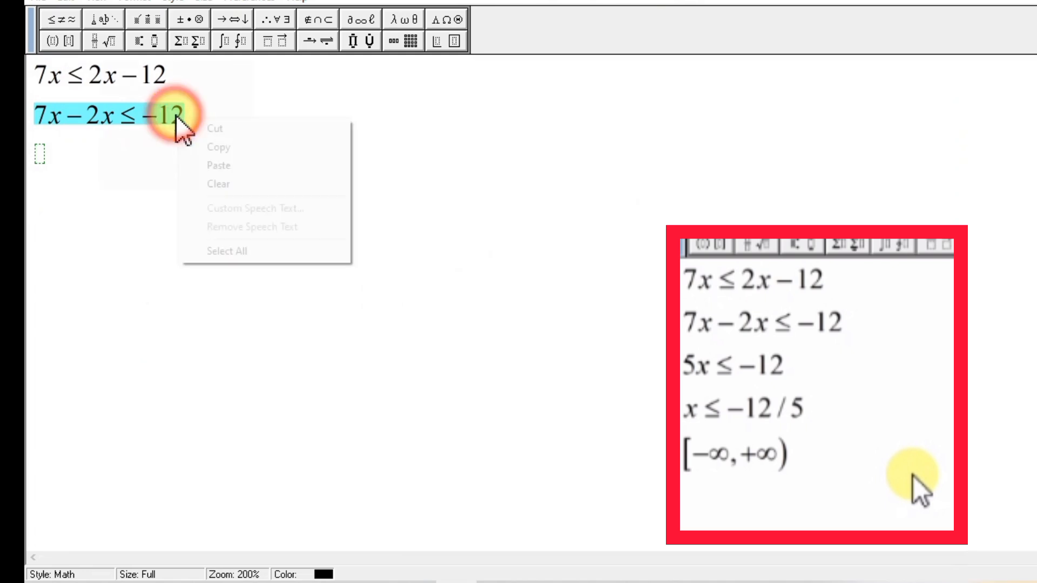
click(215, 147)
click(38, 155)
right_click(39, 158)
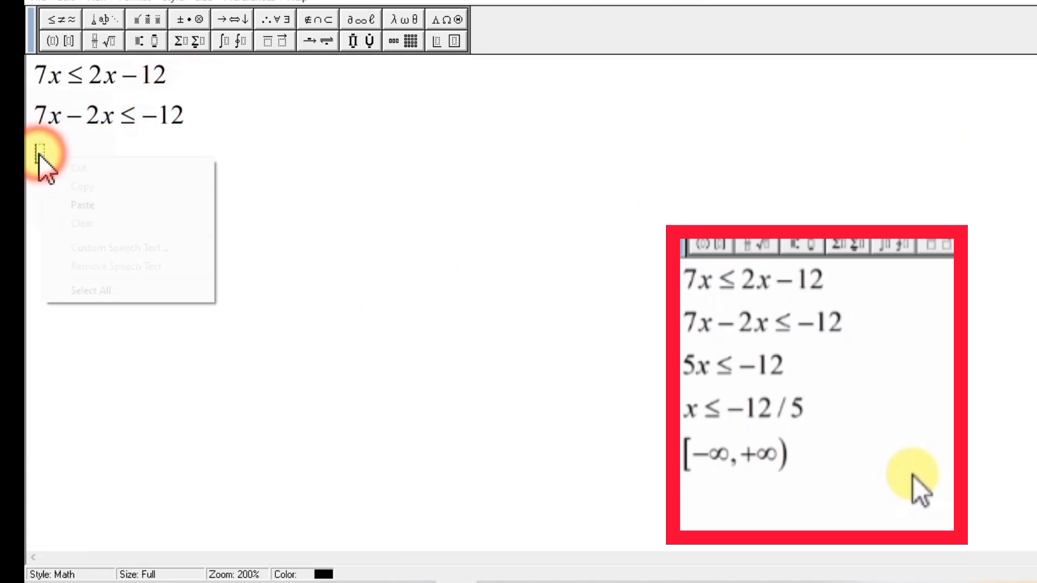
click(86, 205)
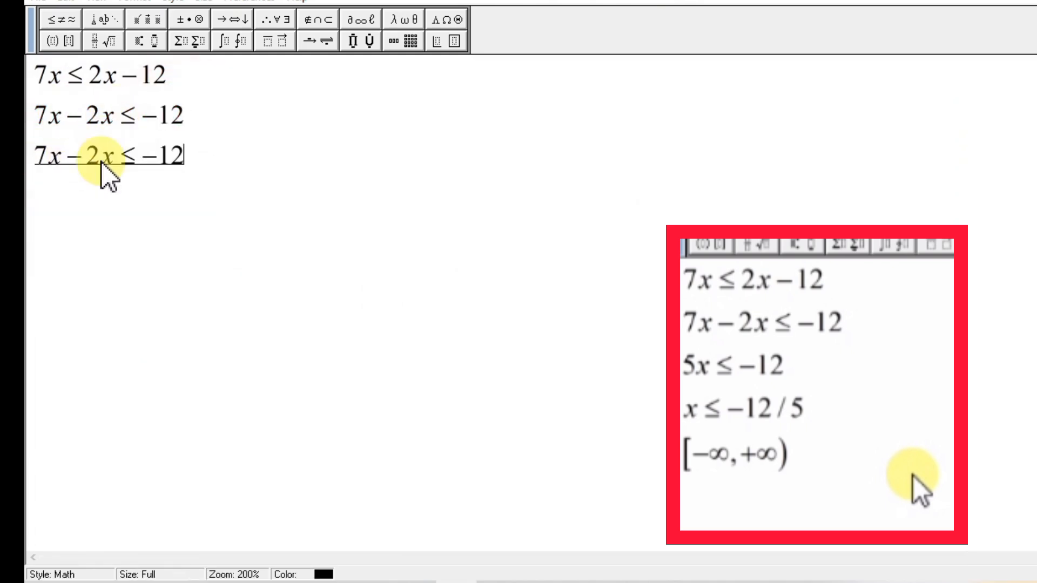
Step: Simplify the third line to 5x ≤ −12 by removing the −2x term and replacing the coefficient 7 with 5
click(113, 160)
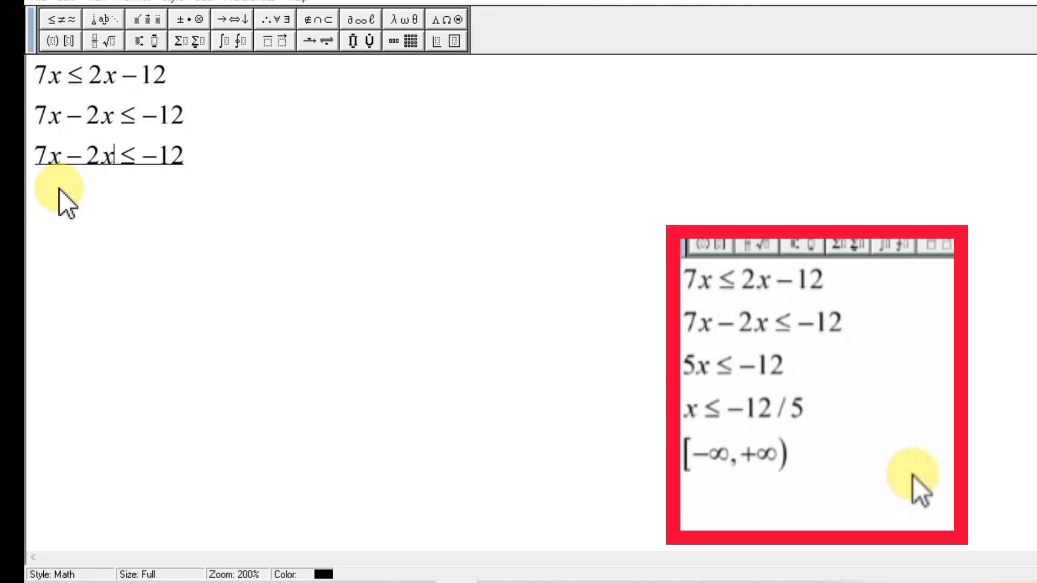
key(BackSpace)
key(BackSpace)
key(BackSpace)
click(44, 157)
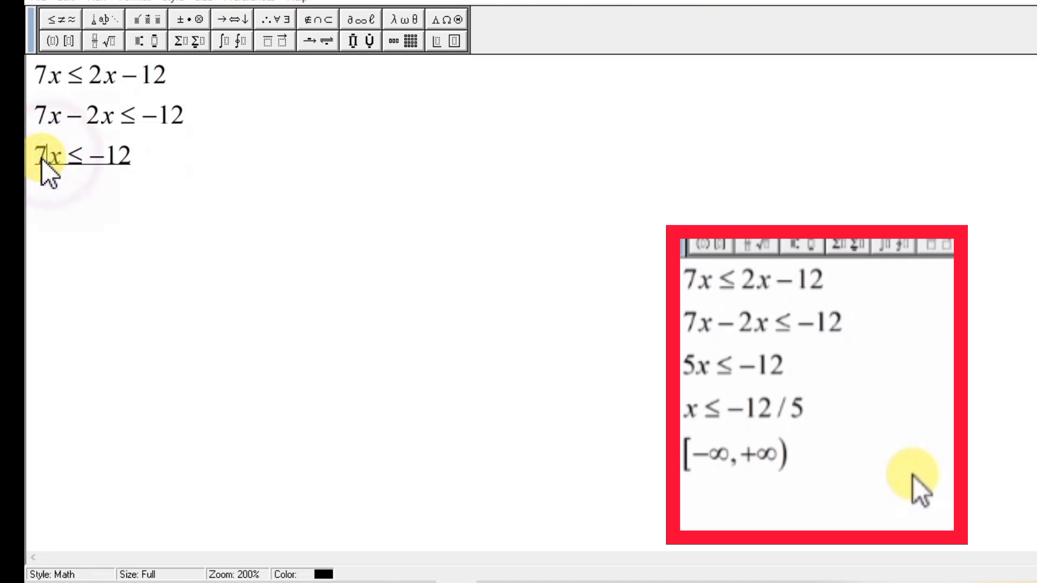
key(BackSpace)
text(5)
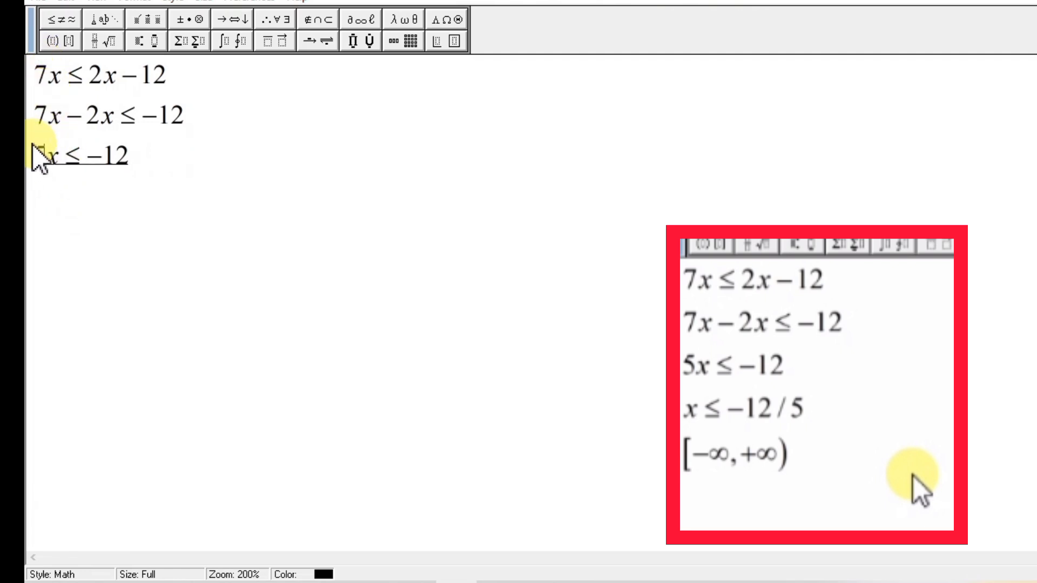
click(103, 157)
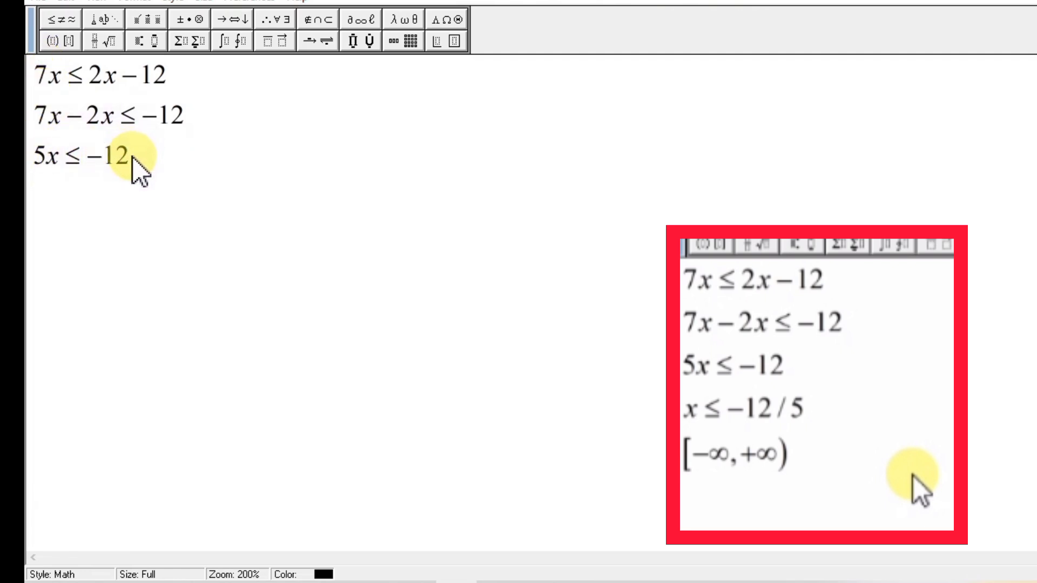
Step: Add a fourth line and paste a copy of 5x ≤ −12 into it
click(133, 158)
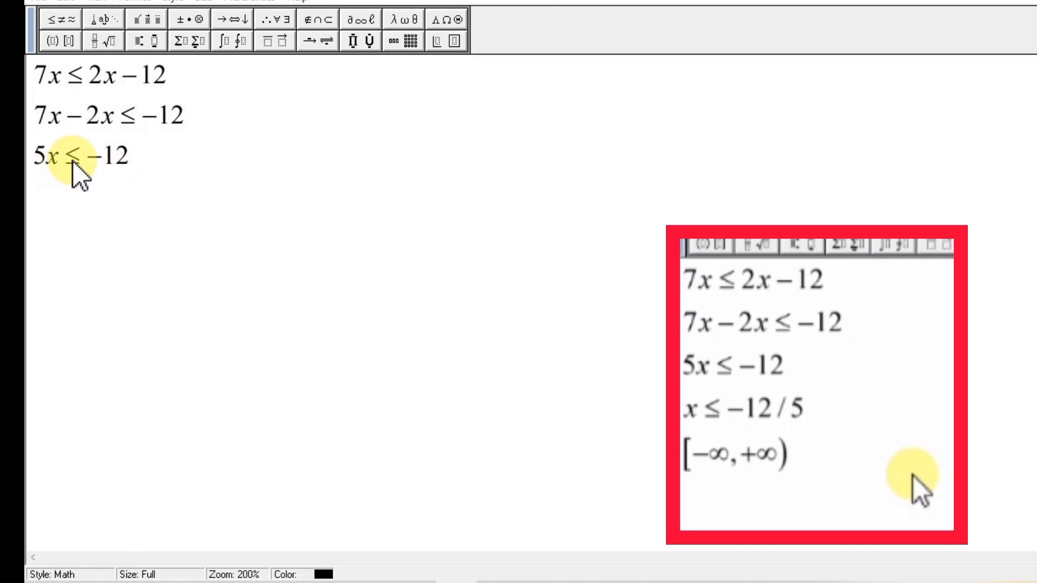
key(Return)
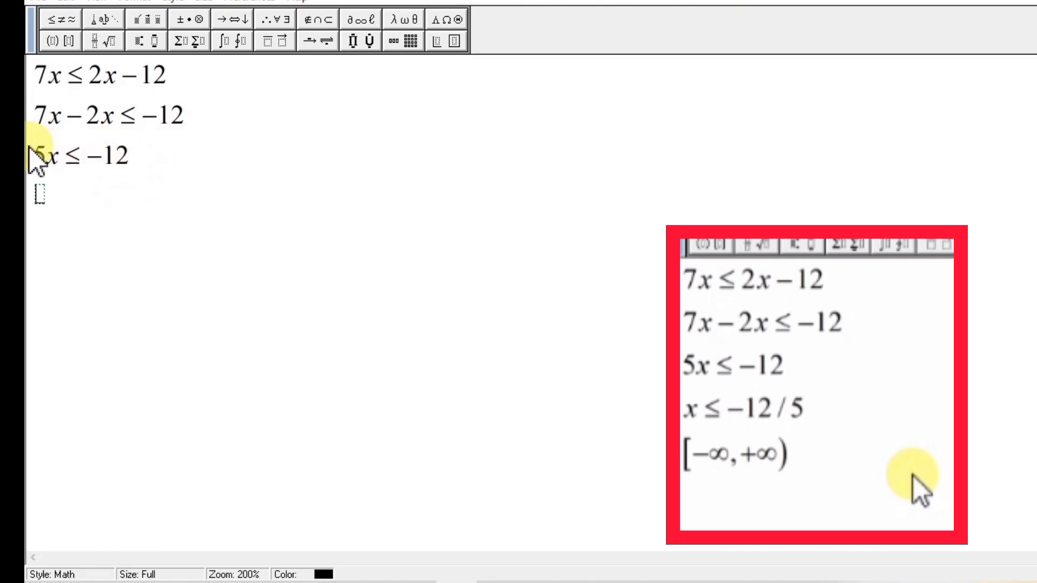
drag(33, 157, 128, 162)
right_click(108, 161)
click(118, 179)
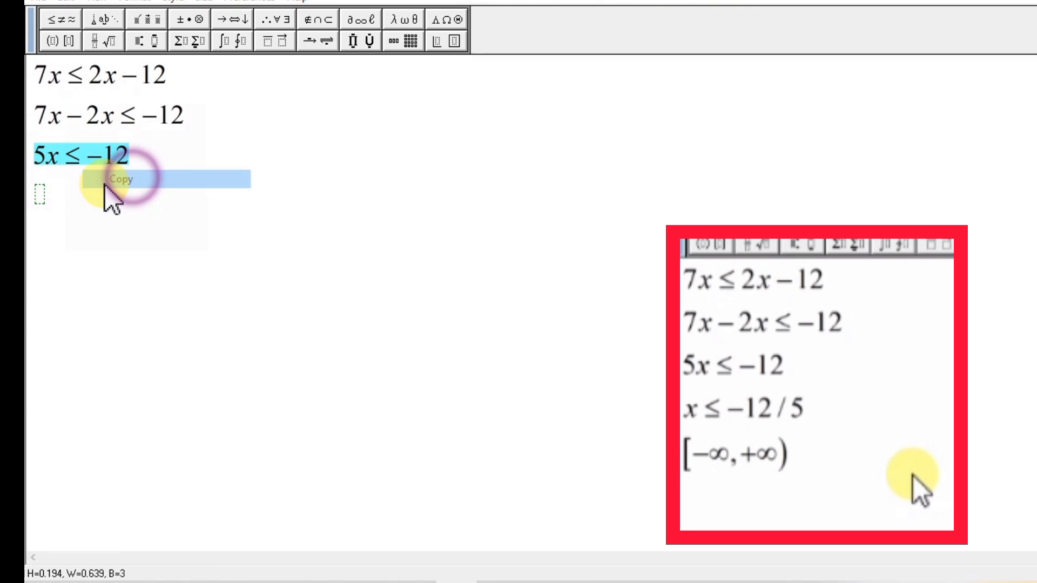
right_click(43, 197)
click(97, 247)
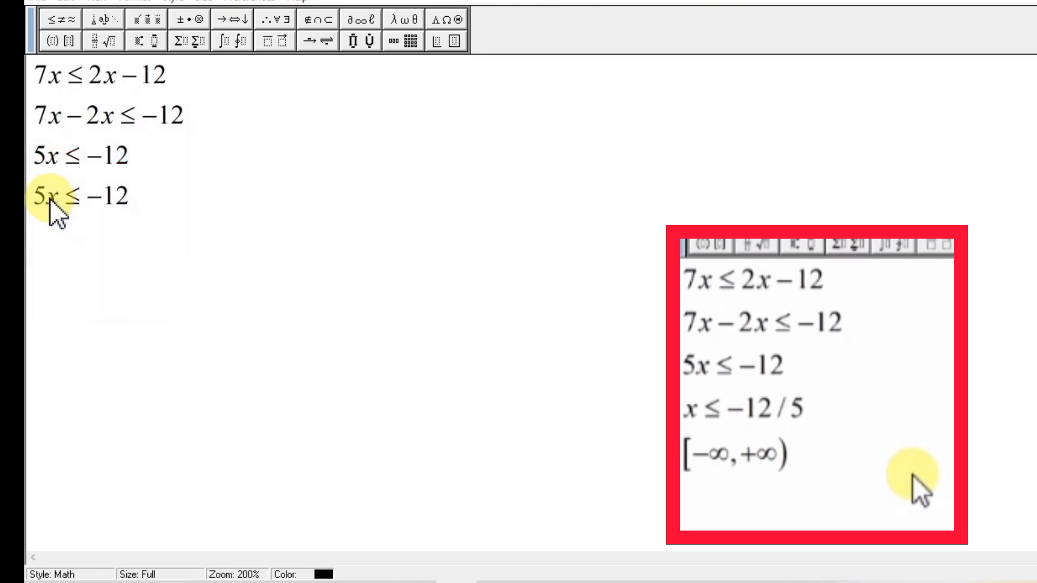
Step: Turn the fourth line into x ≤ −12/5 by cutting the coefficient 5 and adding /5 after −12
right_click(37, 192)
click(66, 210)
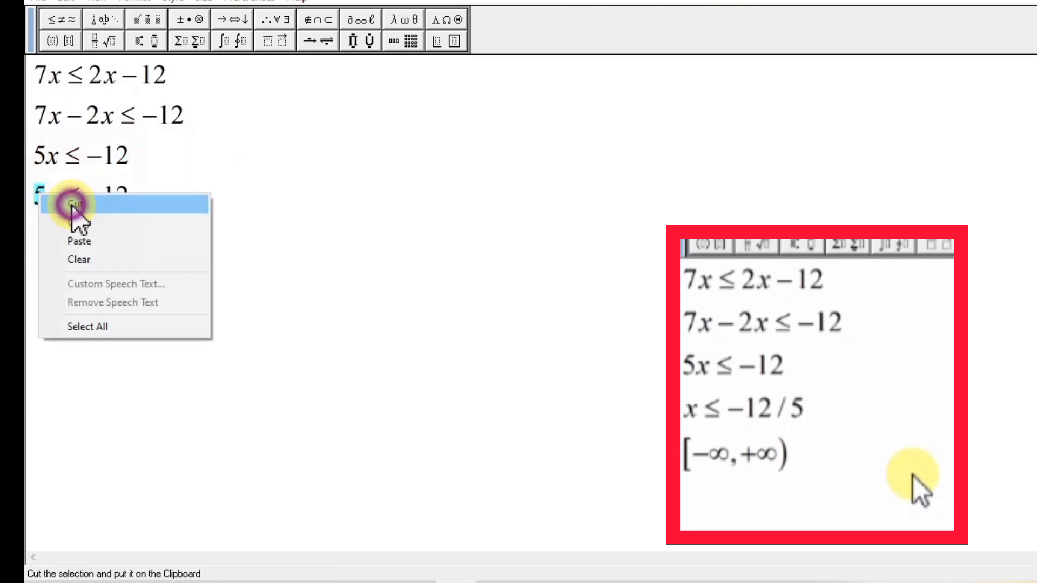
text(/ 5)
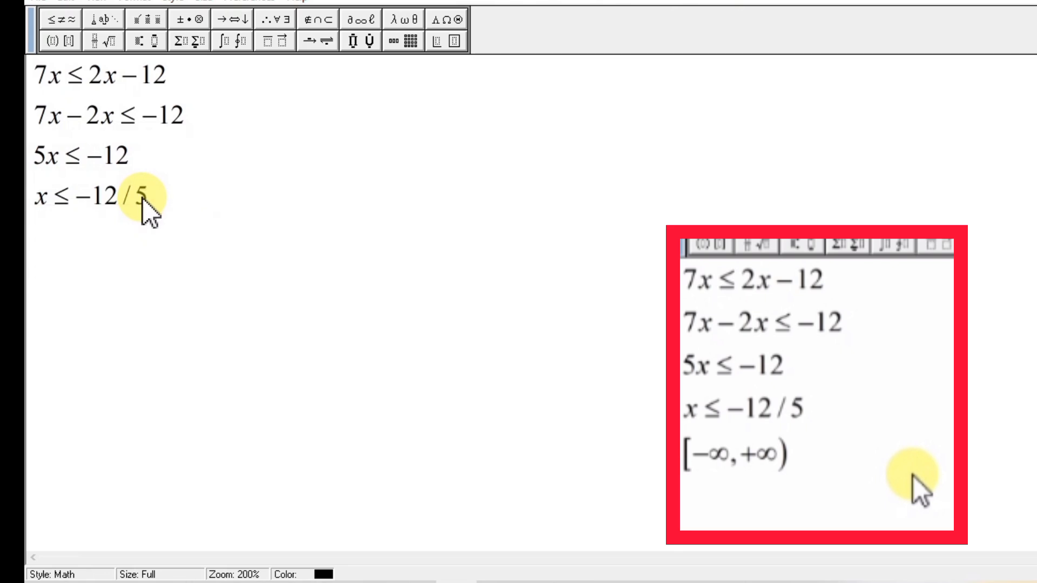
Step: Start a fifth line with a square-left, round-right bracket pair containing −∞
click(160, 219)
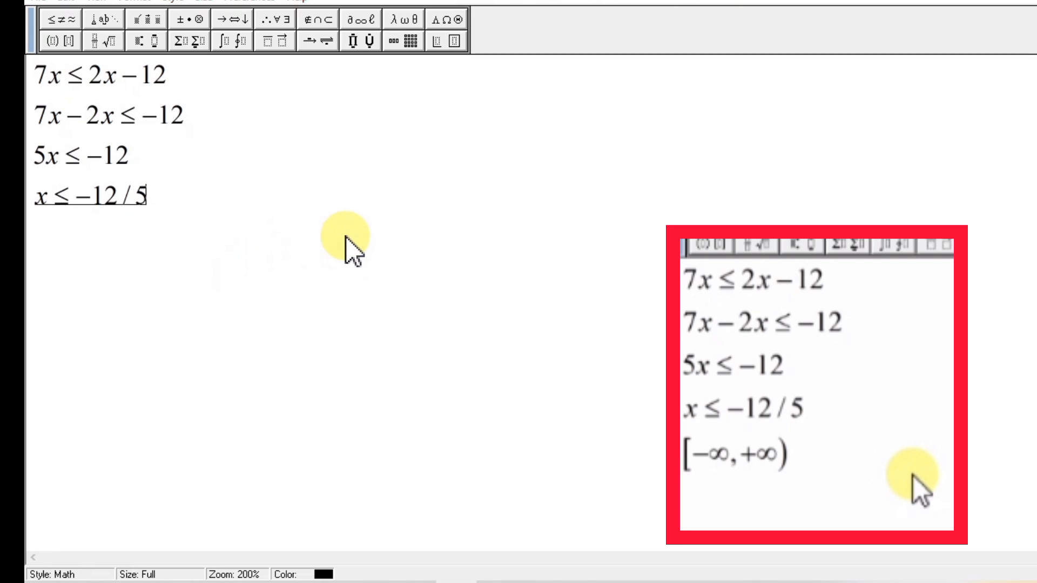
key(Return)
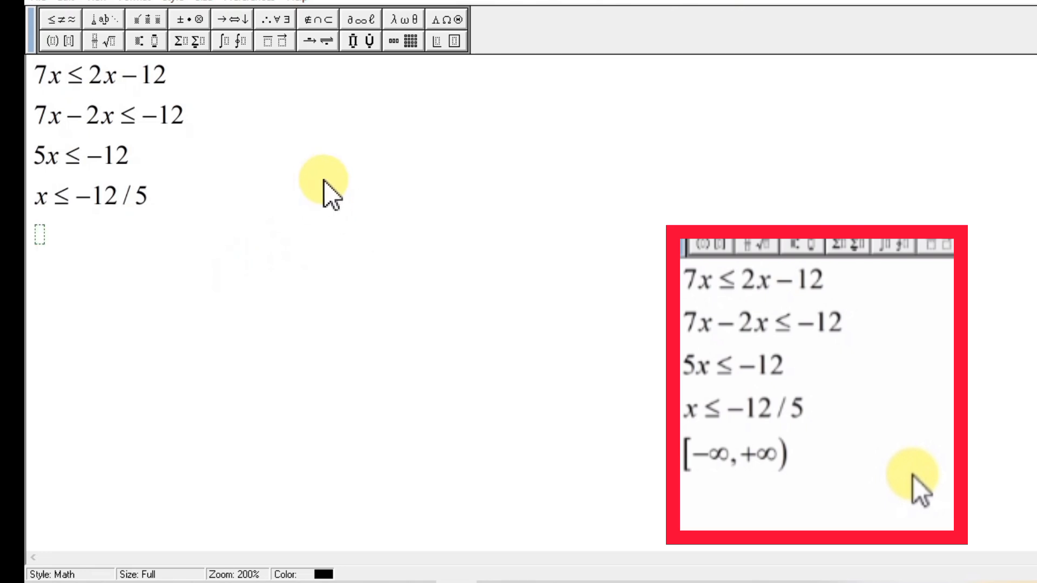
click(58, 42)
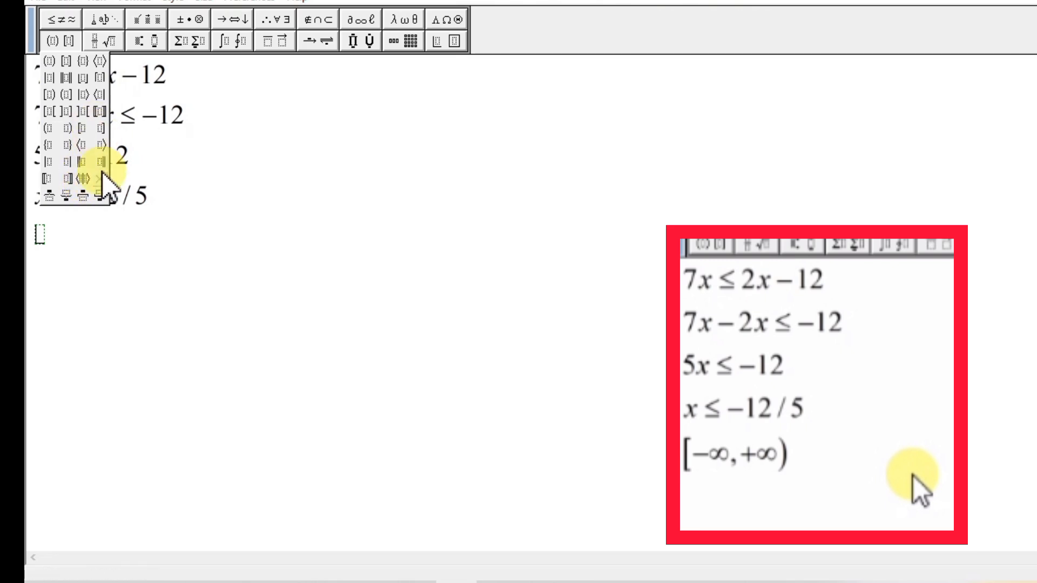
click(49, 103)
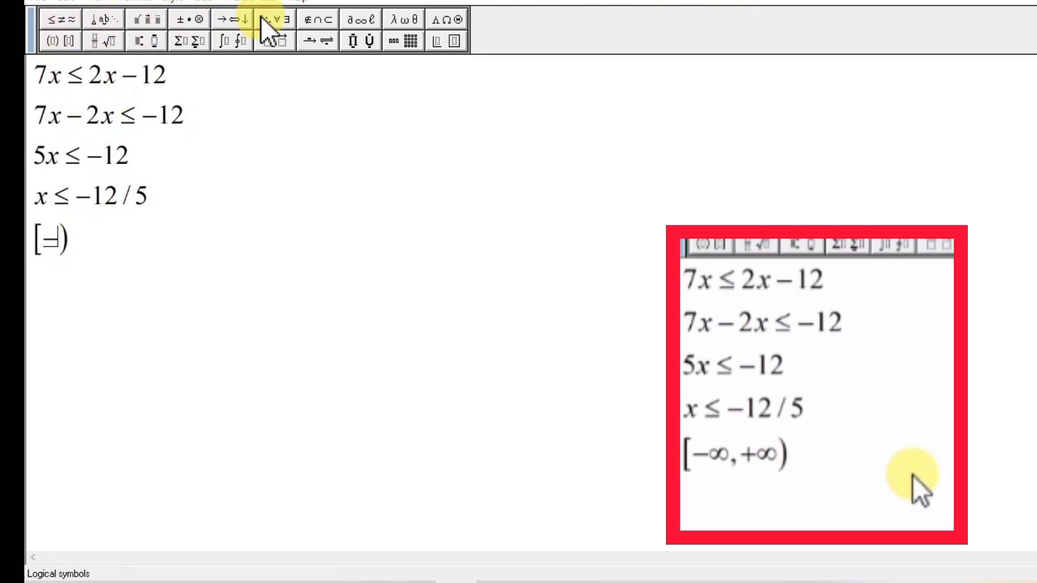
click(361, 22)
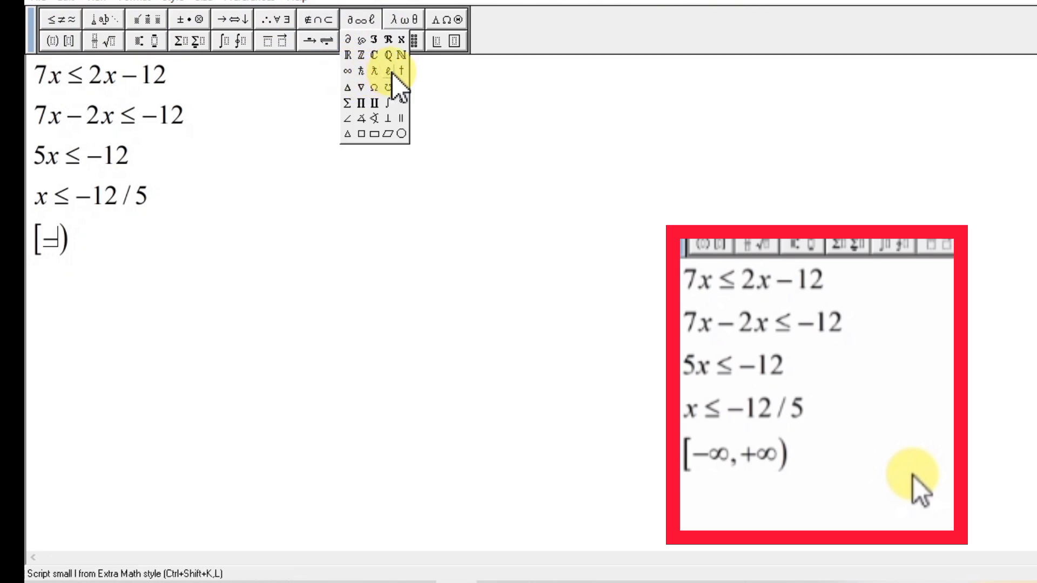
click(348, 71)
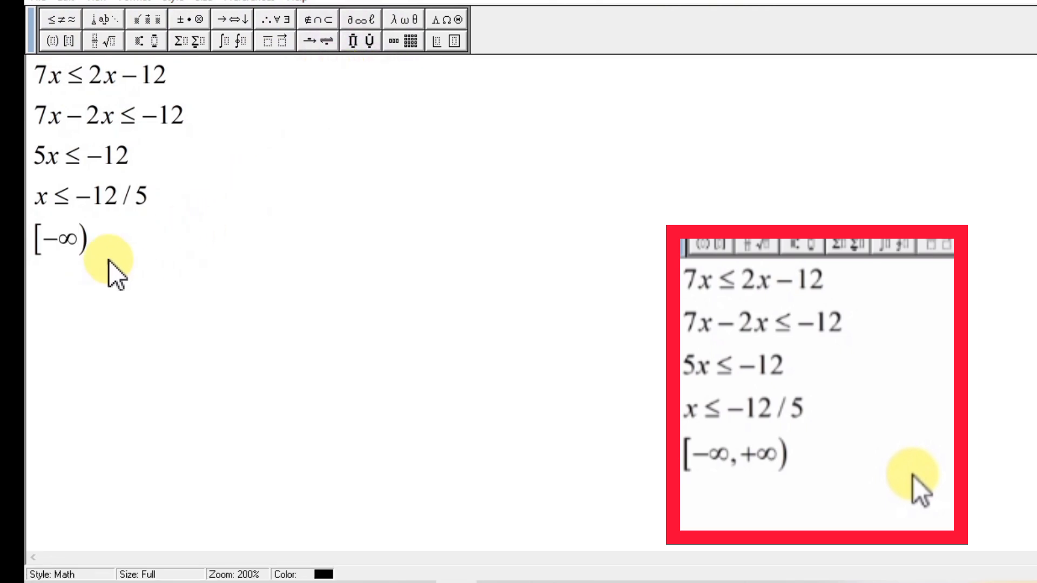
Step: Complete the fifth line as [−∞, +∞) by adding ,+ after −∞ and pasting a copy of the ∞ symbol
text(,+)
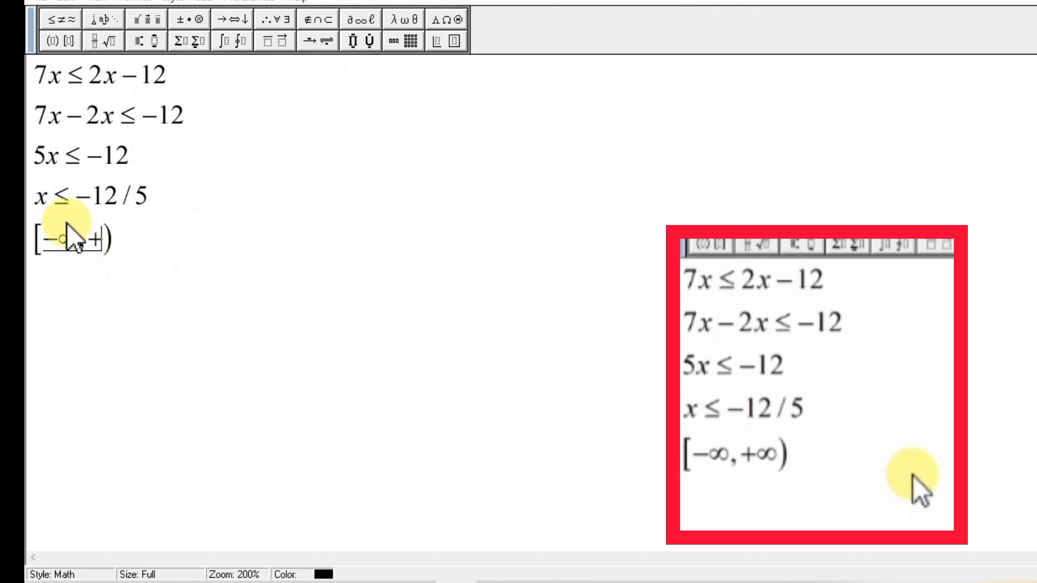
drag(61, 238, 76, 249)
right_click(69, 236)
click(123, 267)
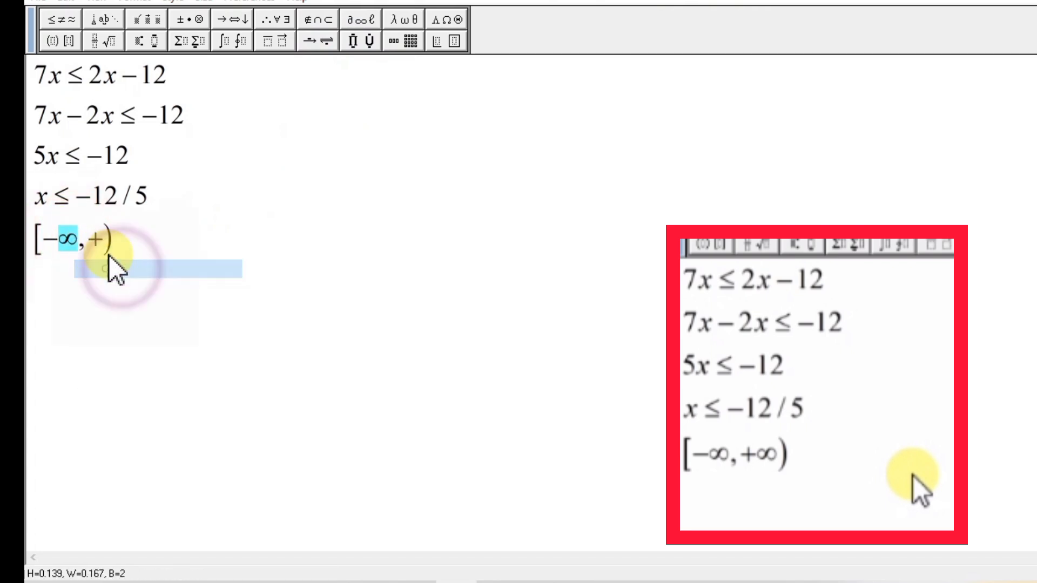
click(100, 241)
right_click(102, 243)
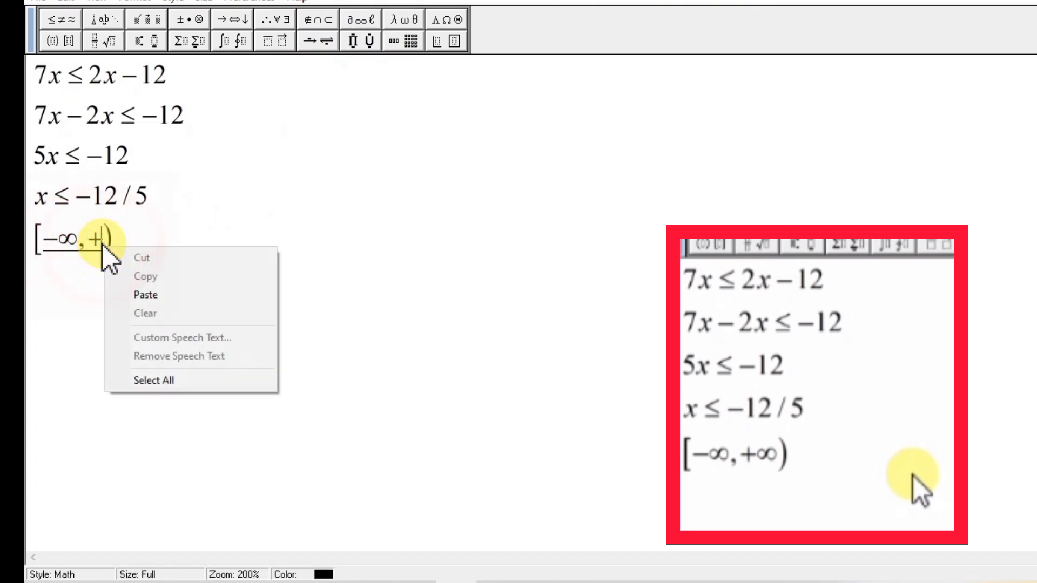
click(145, 295)
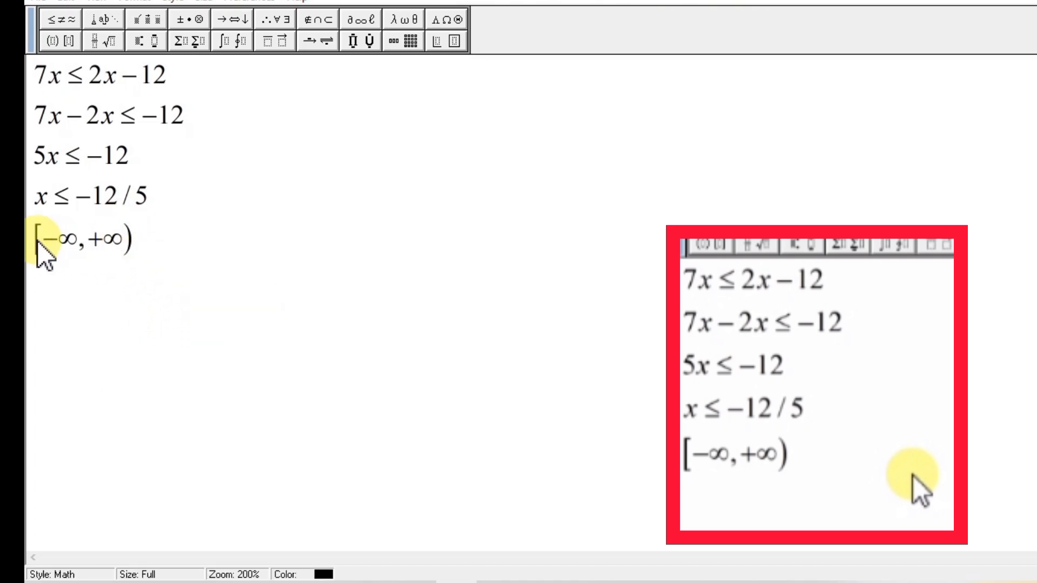
Step: Cut all five lines of the inequality solution, from 7x ≤ 2x − 12 to [−∞, +∞)
drag(35, 242, 160, 263)
click(160, 275)
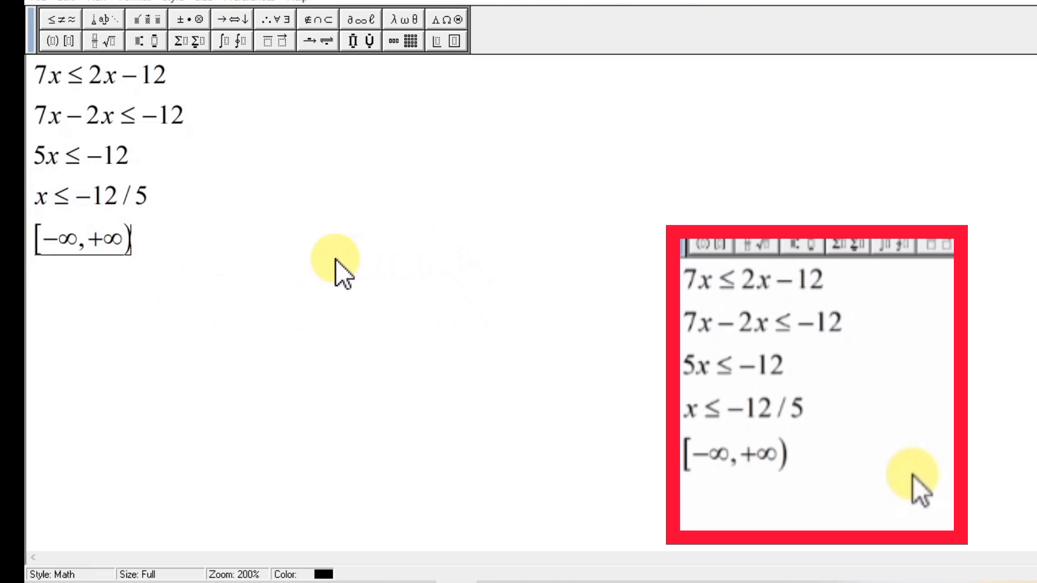
drag(162, 278, 30, 73)
double_click(36, 71)
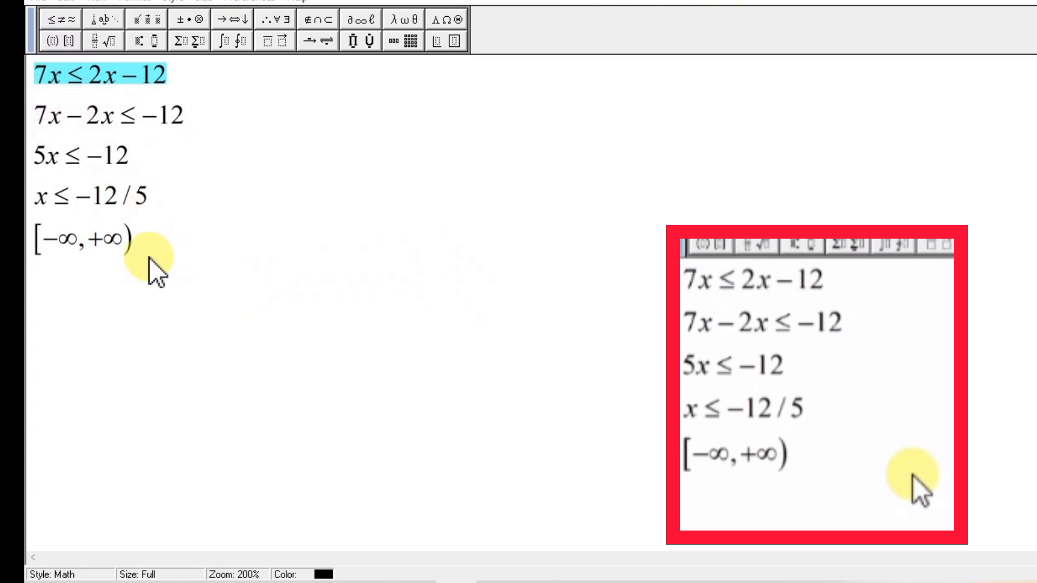
drag(150, 258, 33, 72)
right_click(86, 111)
click(135, 127)
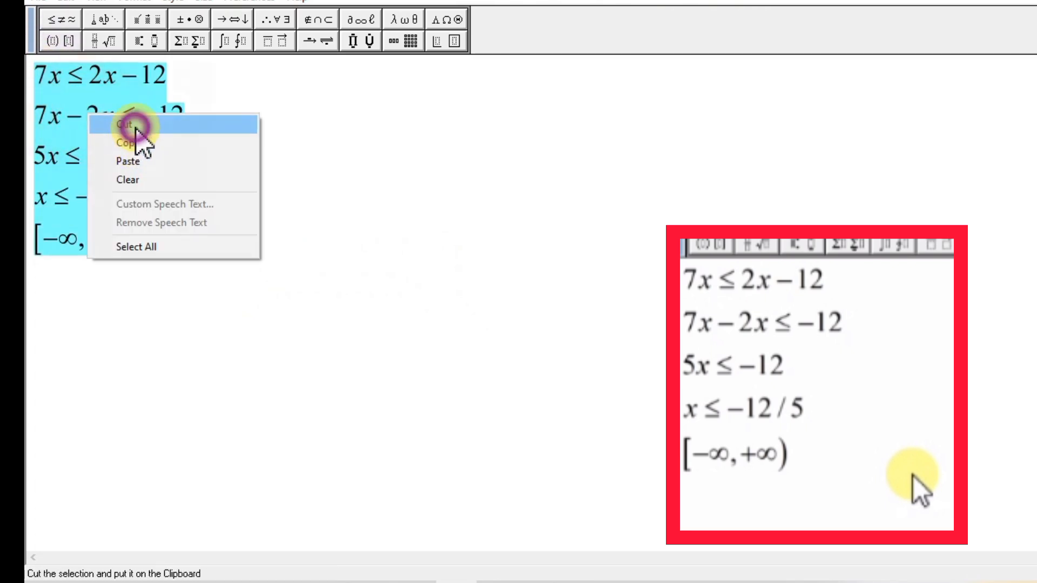
Step: Switch to the Mth101 Word document and paste the inequality solution on a new line below (x+7)(3x−1)
click(621, 581)
click(397, 469)
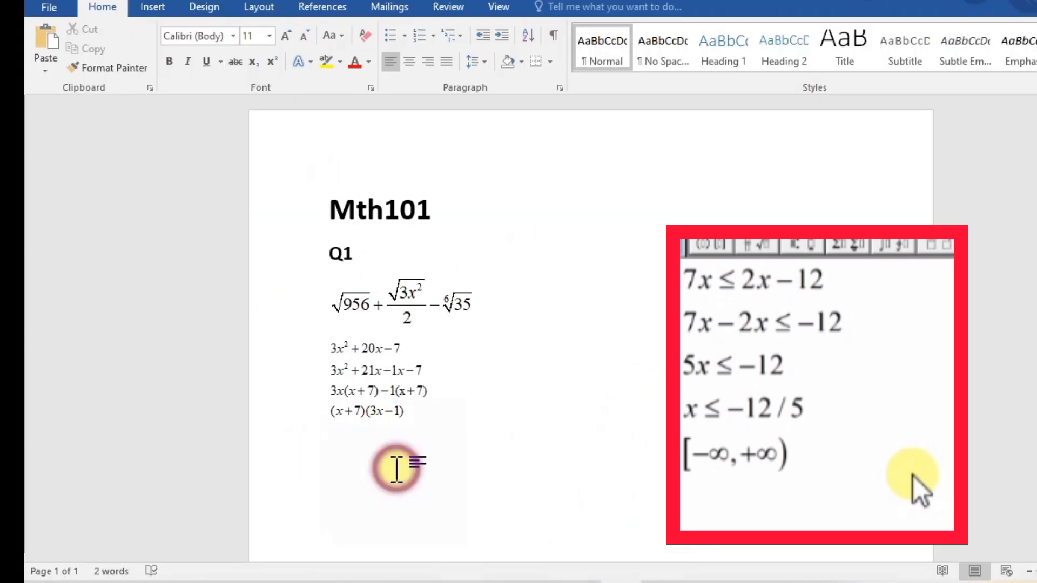
click(529, 393)
key(Return)
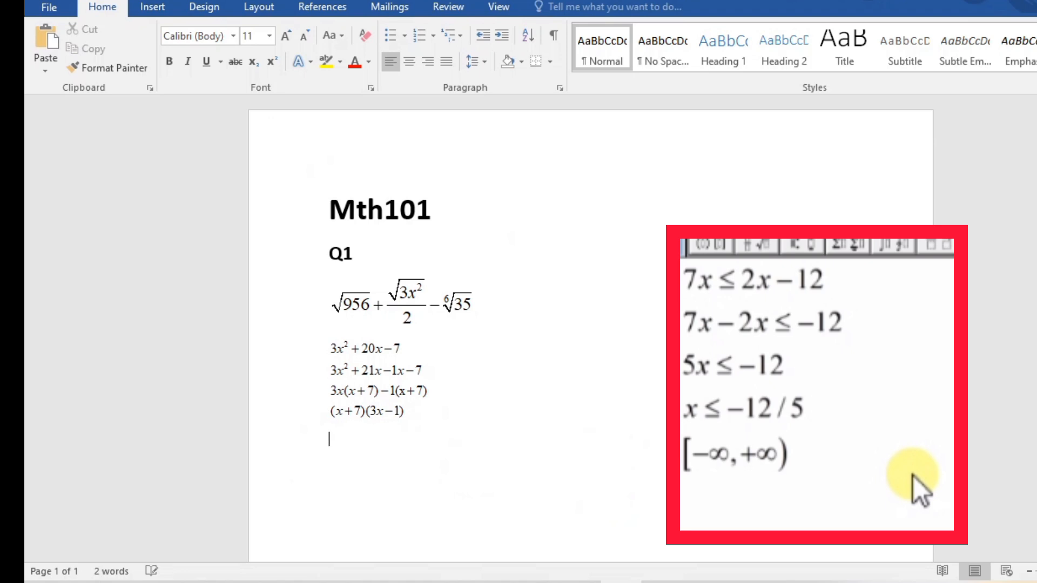
key(ctrl+v)
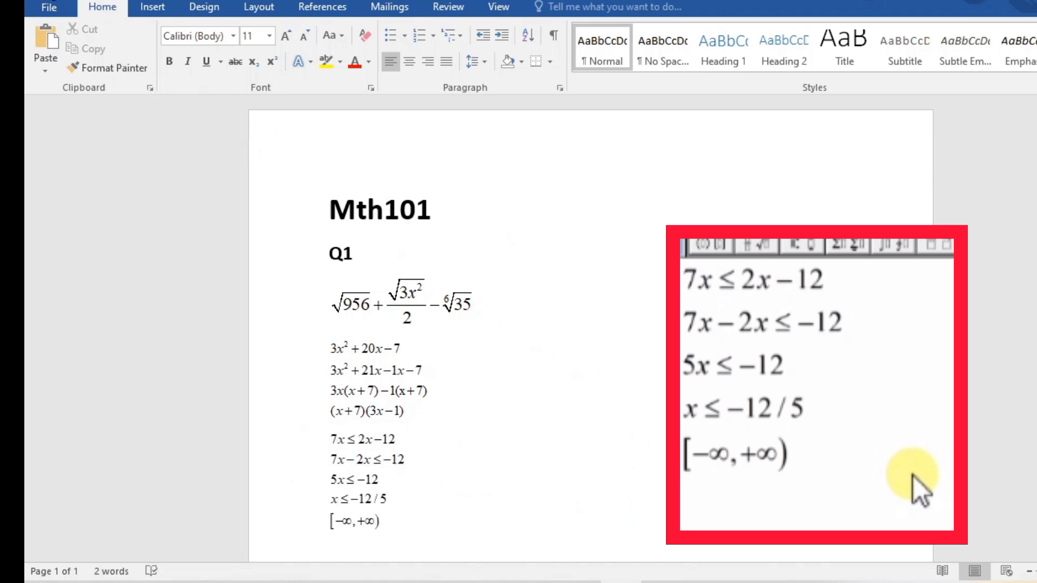
Step: Enlarge the four-line factorization equation that starts with 3x² + 20x − 7
click(52, 1)
scroll(401, 314, down, 10)
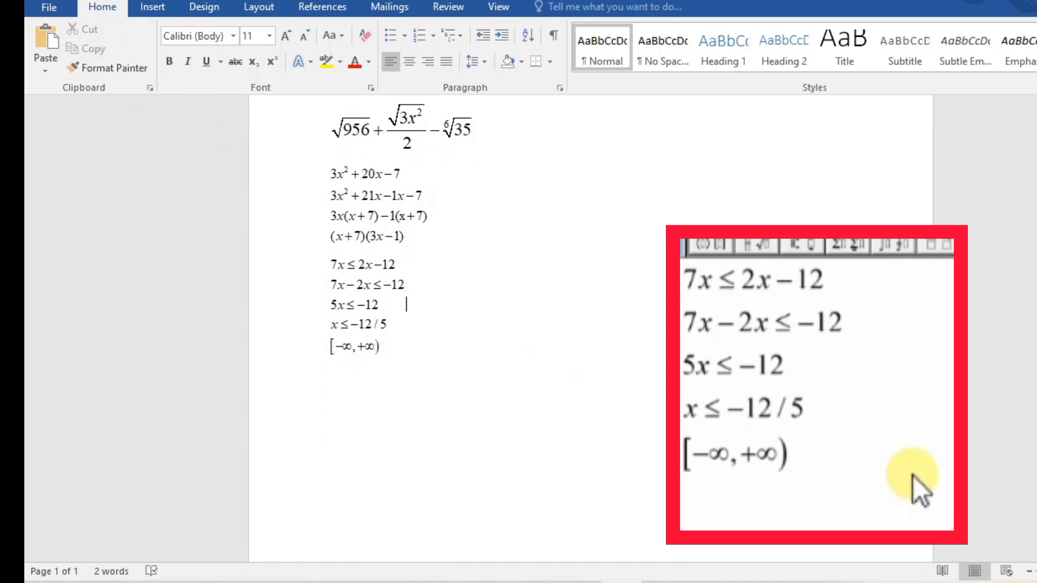
scroll(537, 257, up, 4)
click(434, 143)
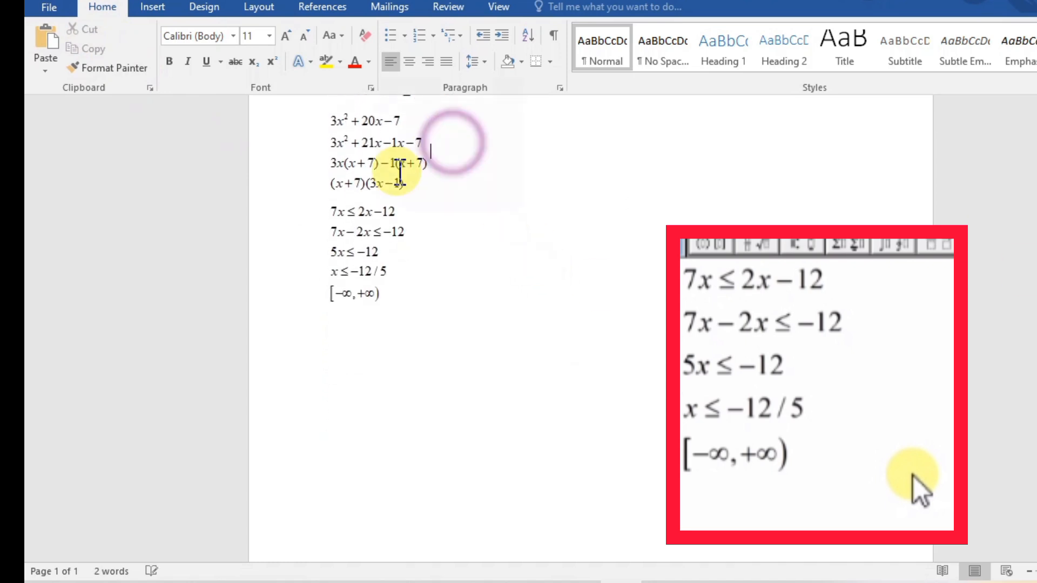
drag(428, 191, 478, 233)
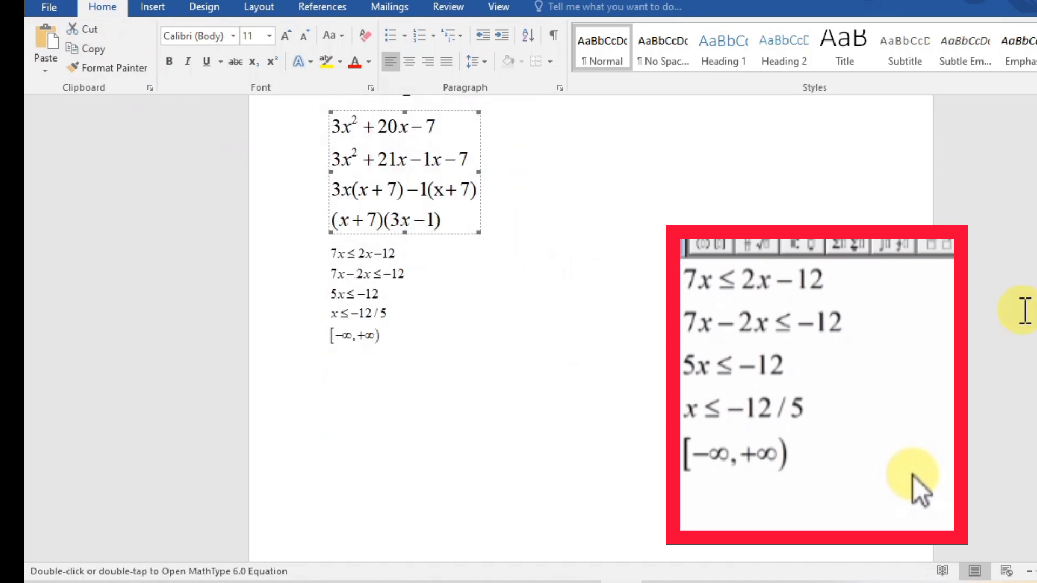
Step: Select the five-line inequality equation below the factorization and try to enlarge it
scroll(514, 378, up, 6)
click(375, 491)
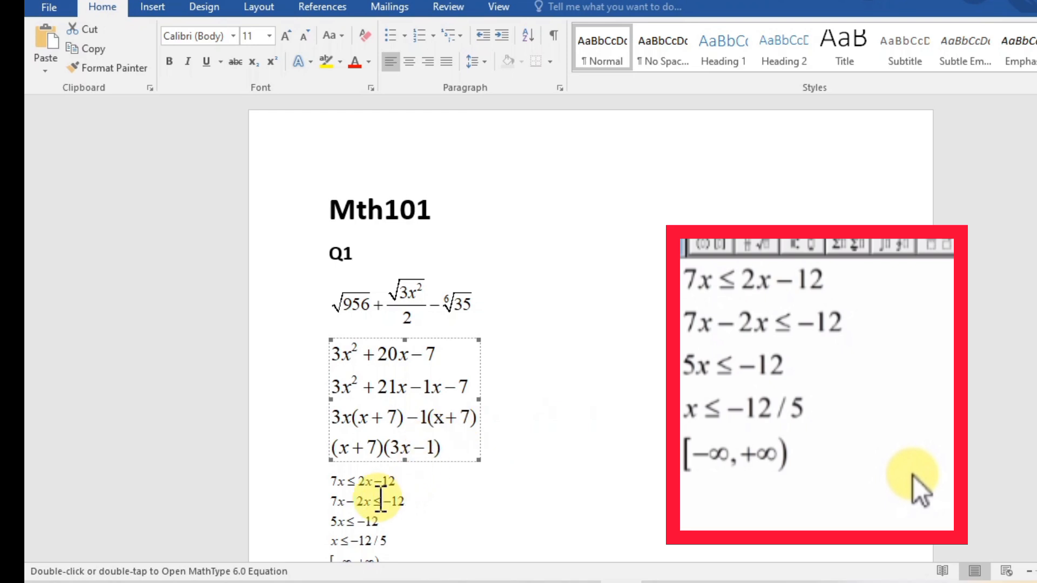
drag(400, 524, 463, 538)
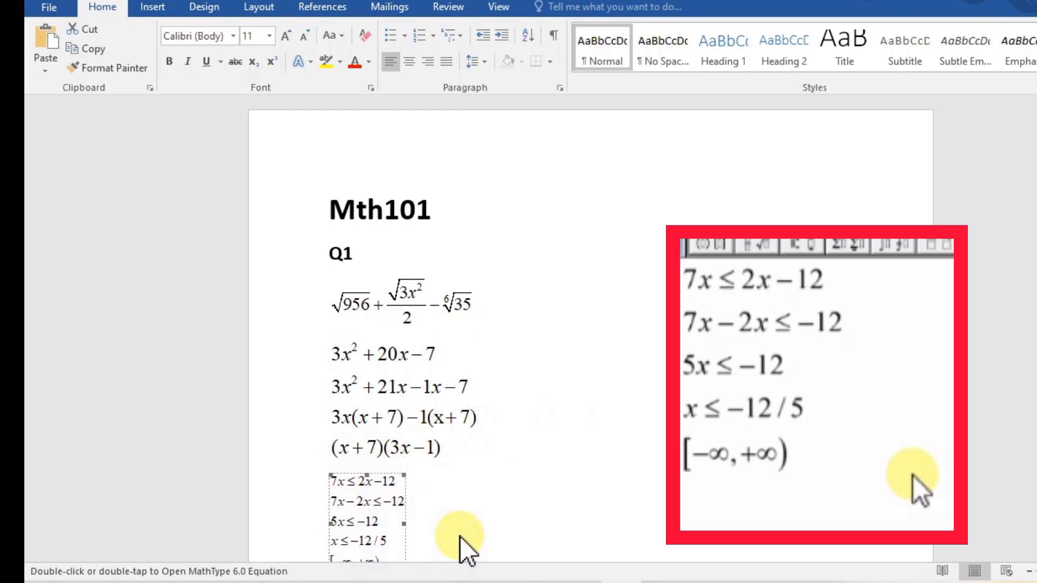
Step: Switch to MathType, paste the five-line inequality solution and add r after −12 in the first line
right_click(206, 315)
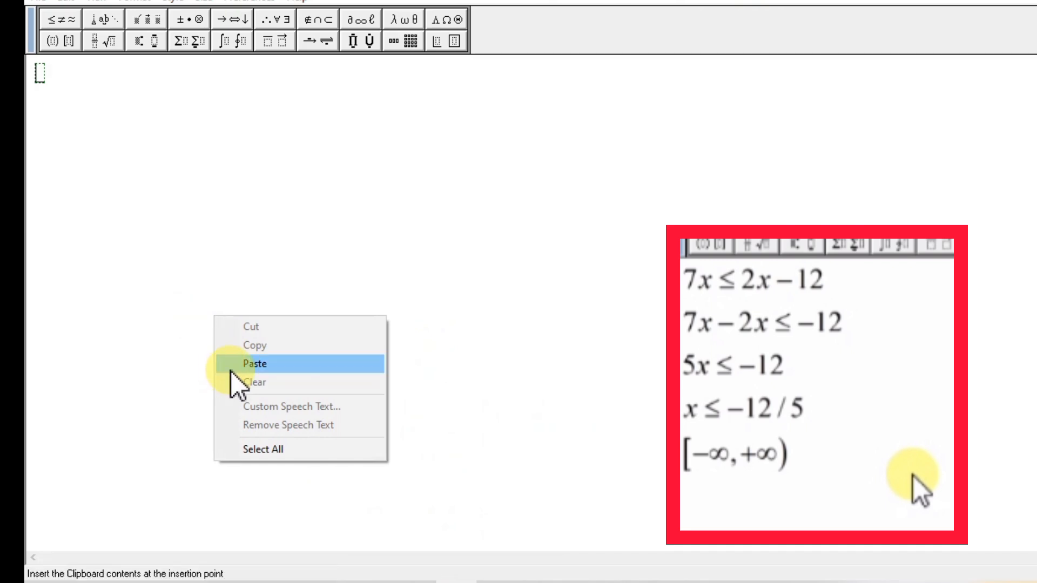
click(254, 365)
click(167, 83)
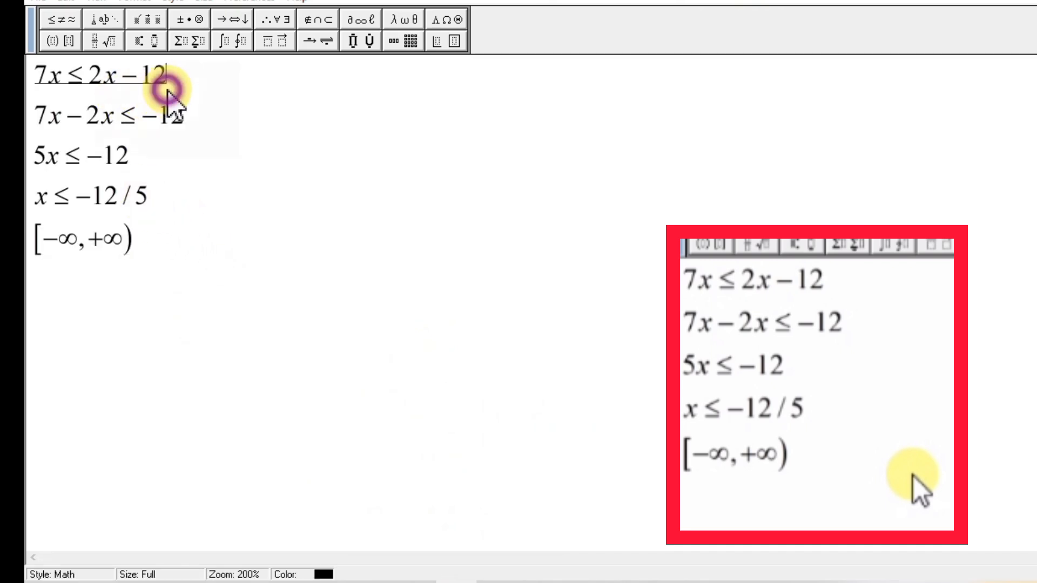
text(r)
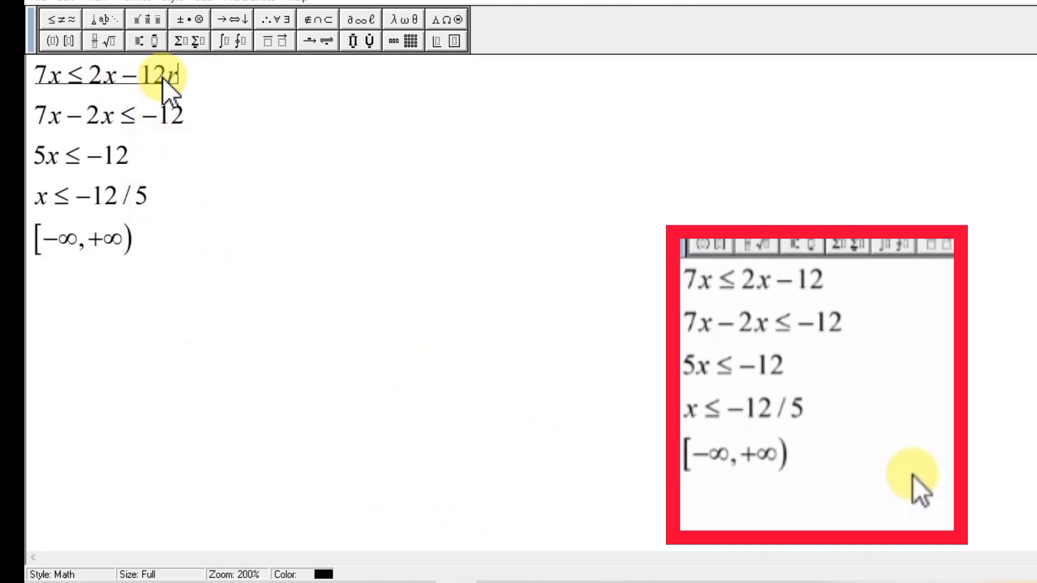